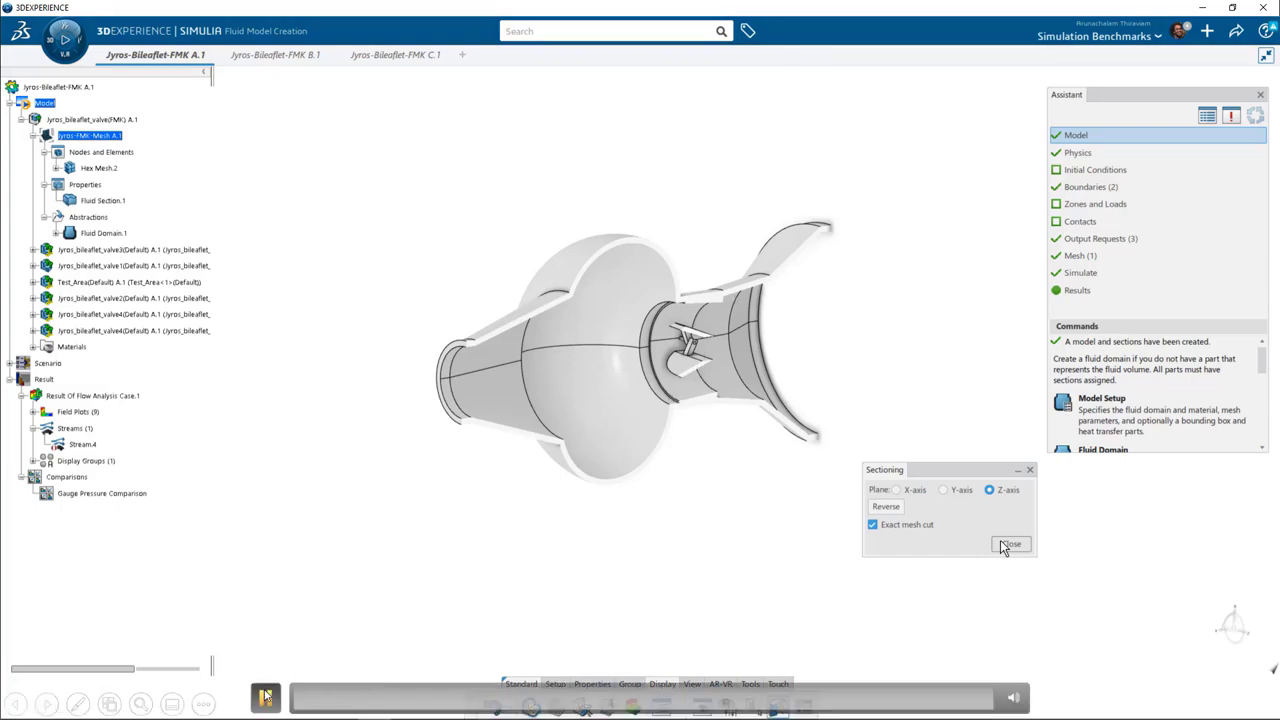
# Step: Close the section view and review the openings and parts in the Fluid Domain.1 definition
pyautogui.click(1008, 545)
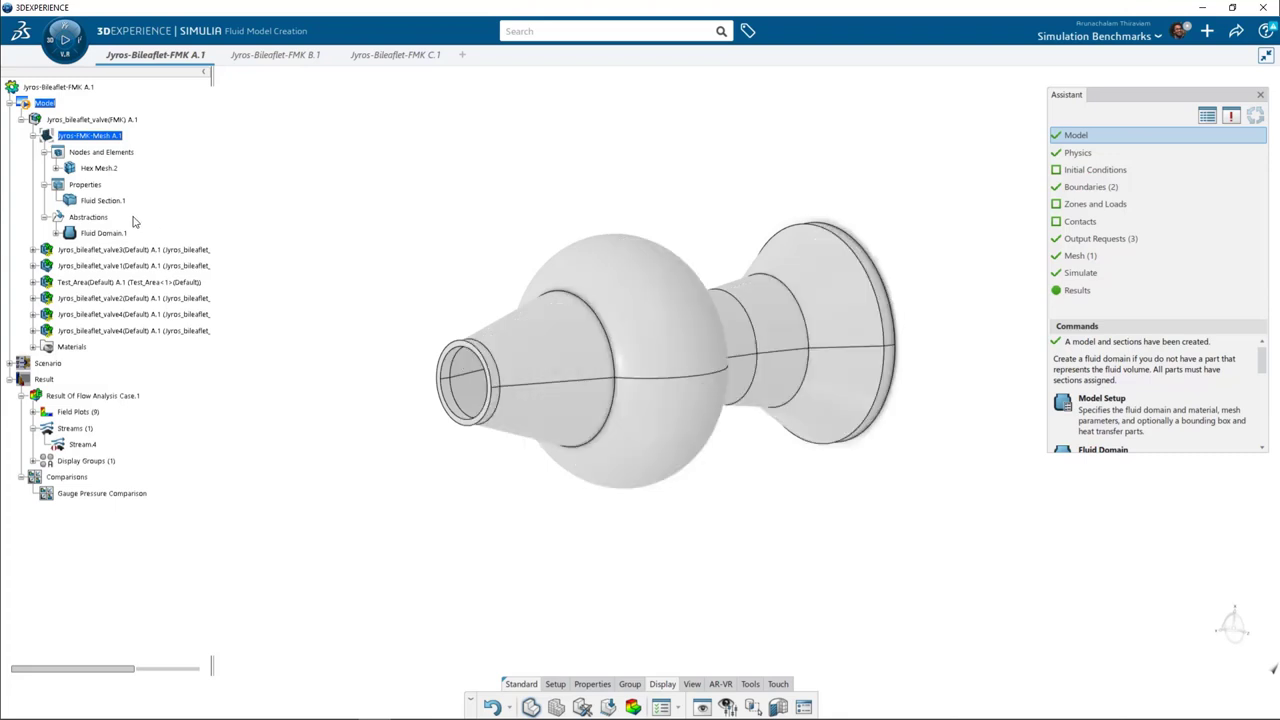
pyautogui.click(110, 233)
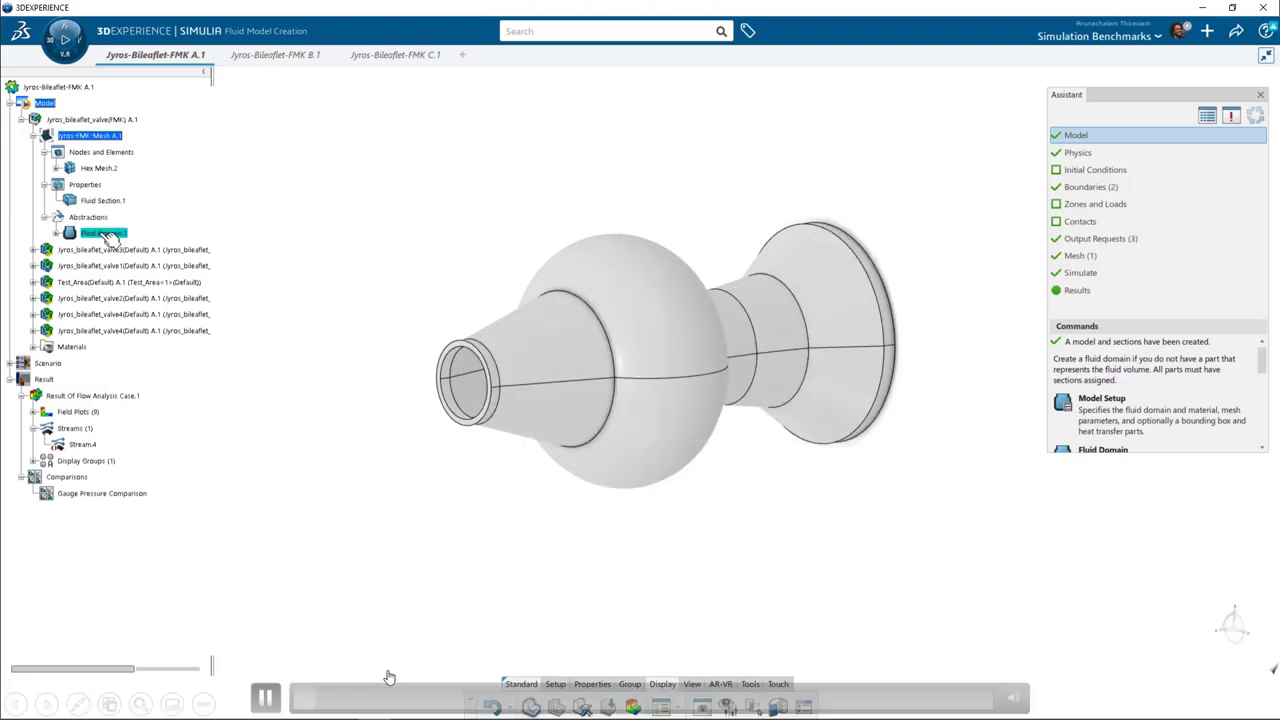
pyautogui.click(268, 700)
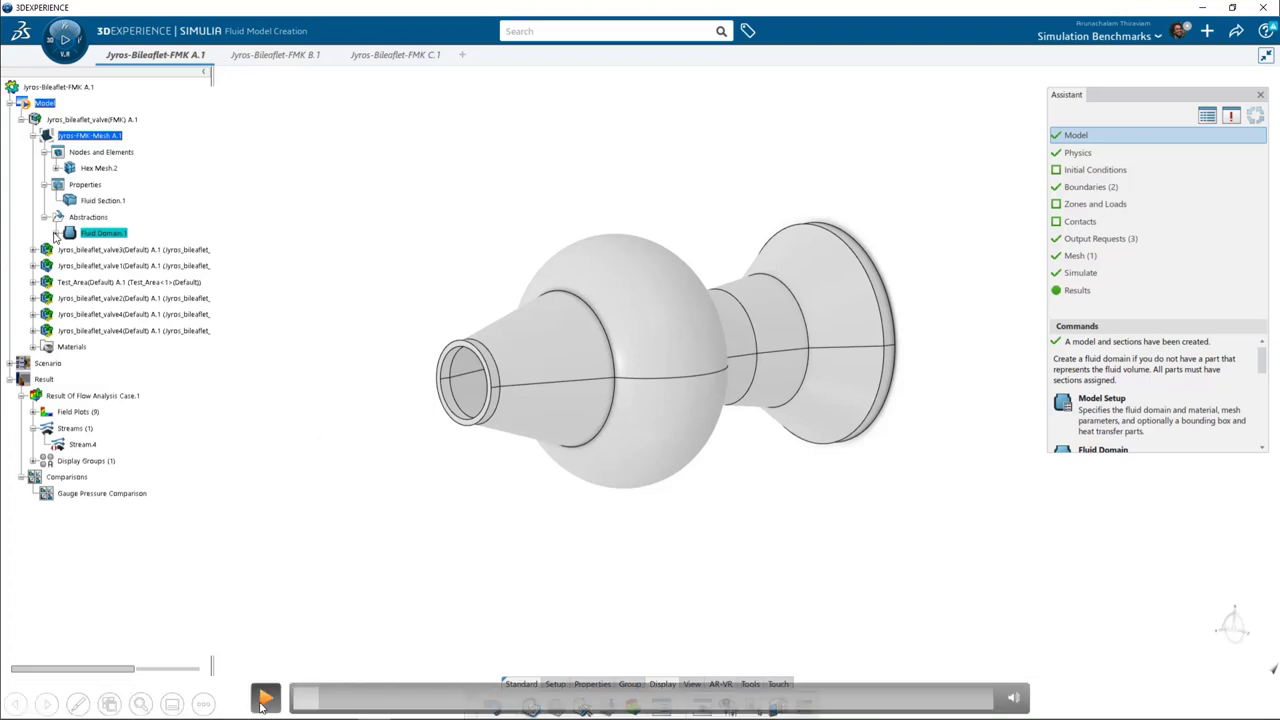
pyautogui.click(260, 705)
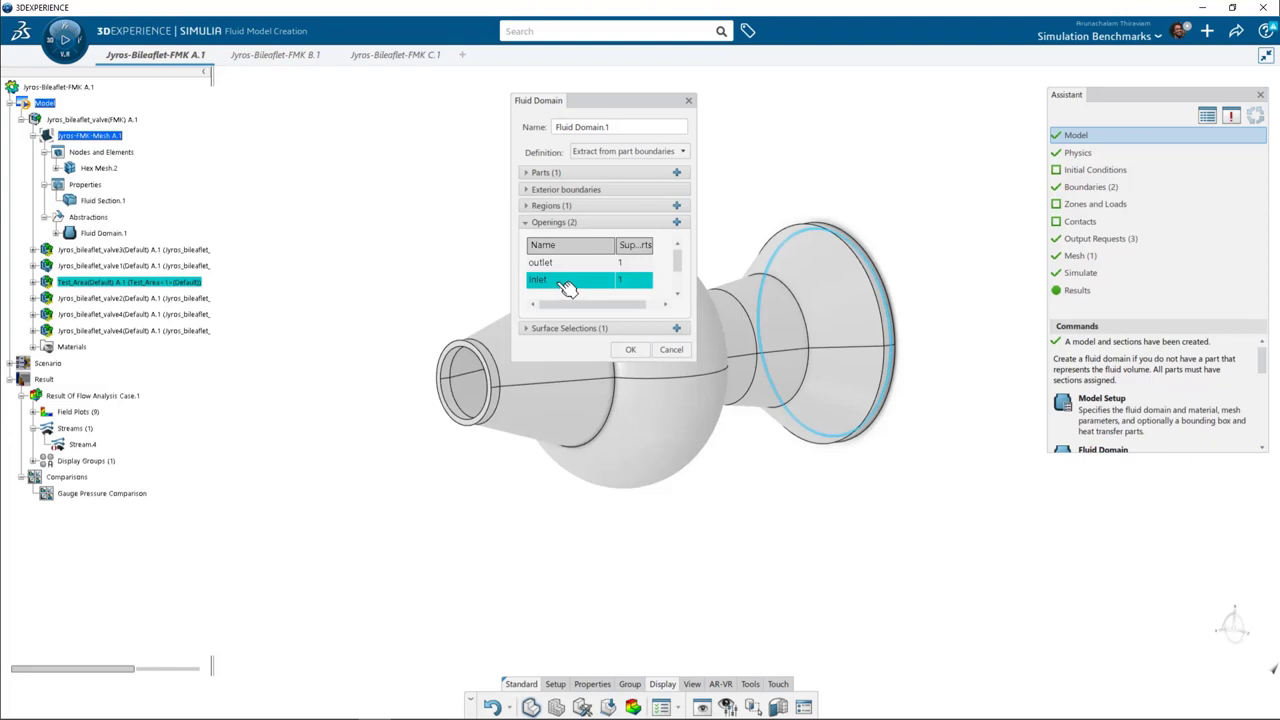
pyautogui.click(548, 174)
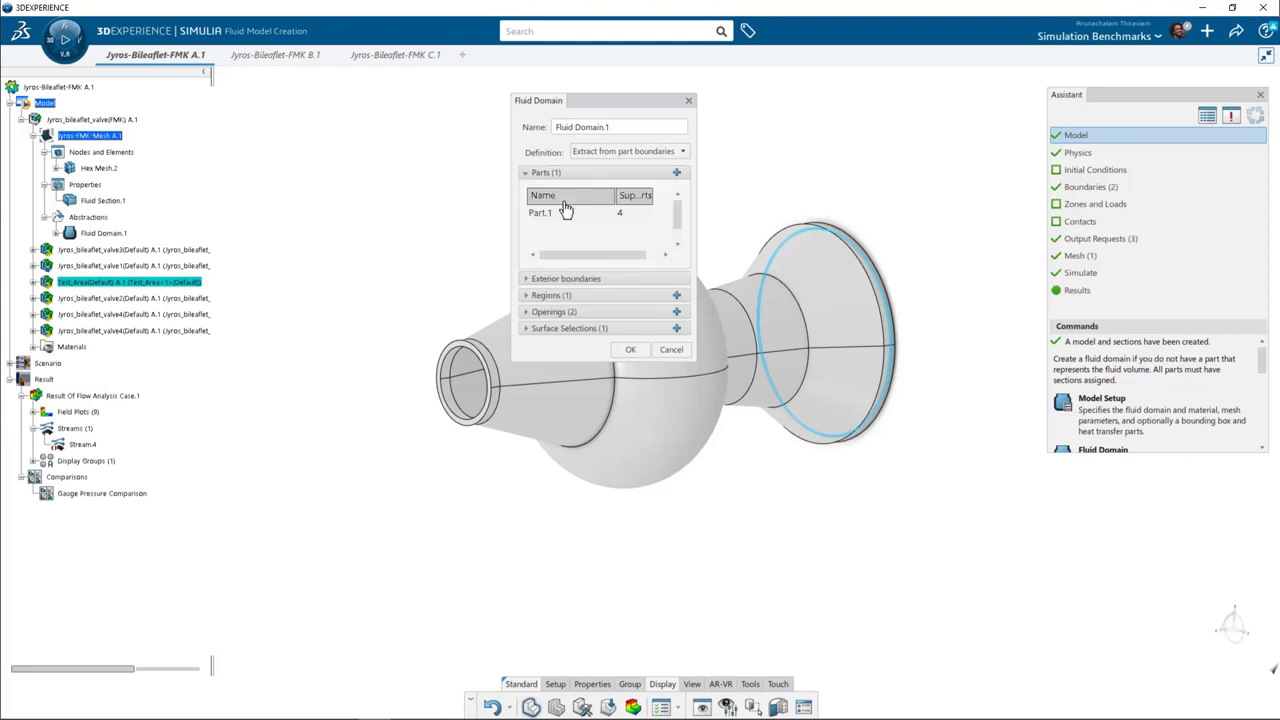
pyautogui.click(570, 214)
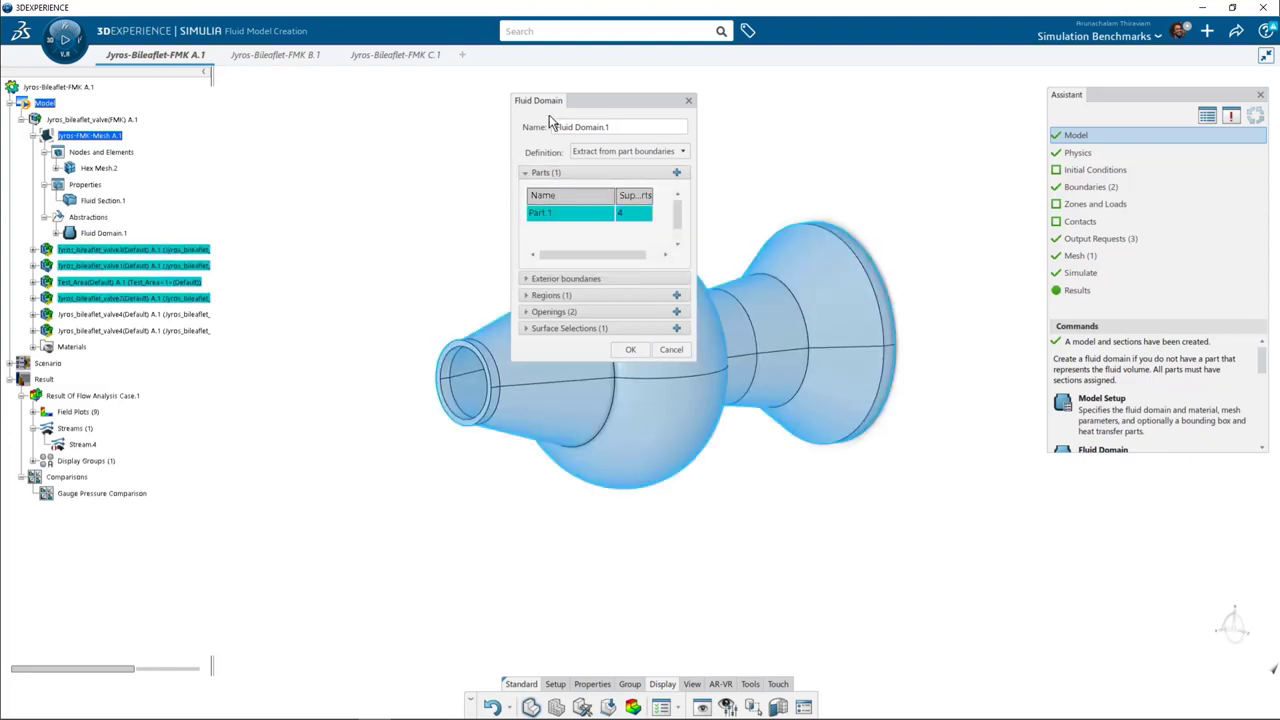
pyautogui.click(630, 349)
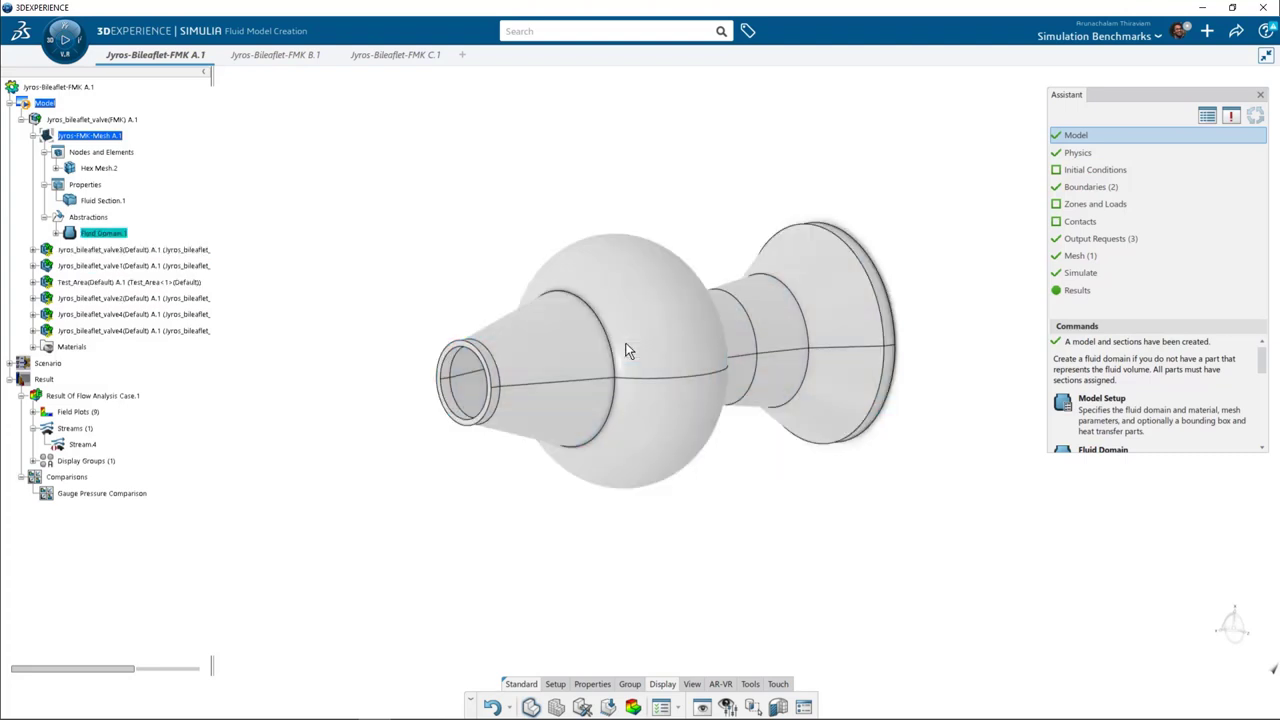
# Step: Hide the shape geometry and show the FE model through Visualization Management
pyautogui.rightClick(439, 263)
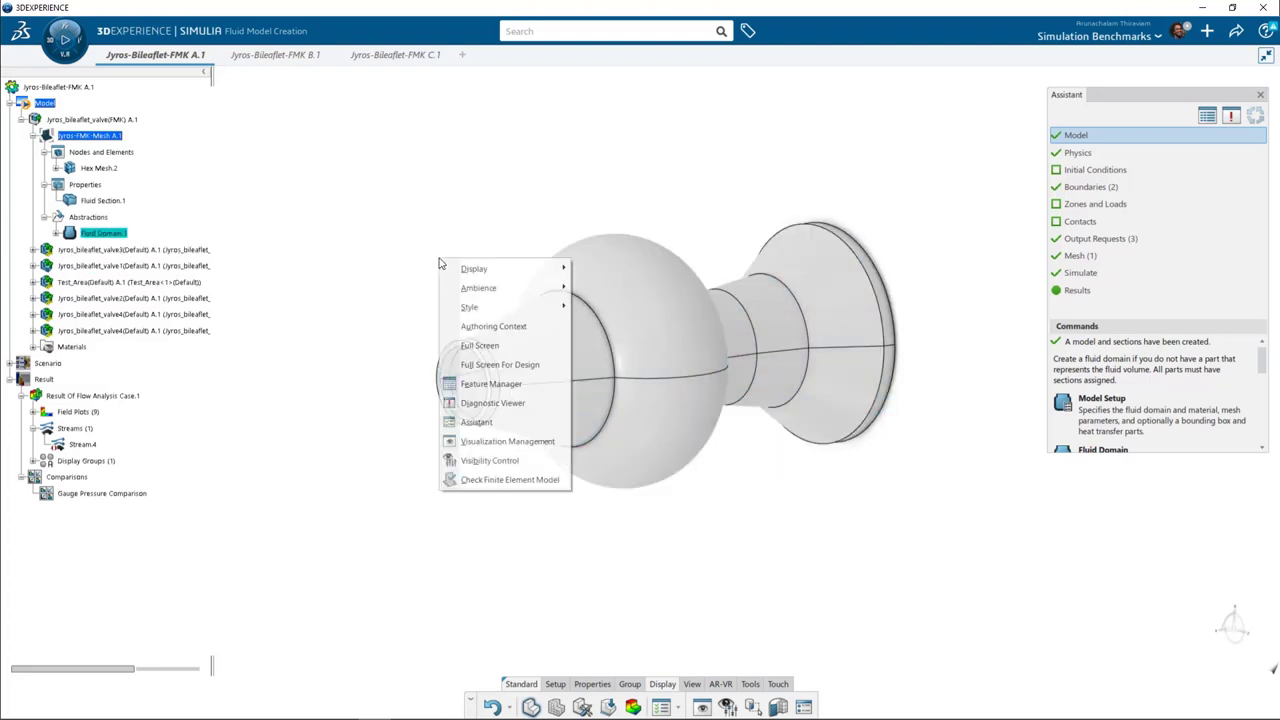
pyautogui.click(471, 443)
pyautogui.click(708, 155)
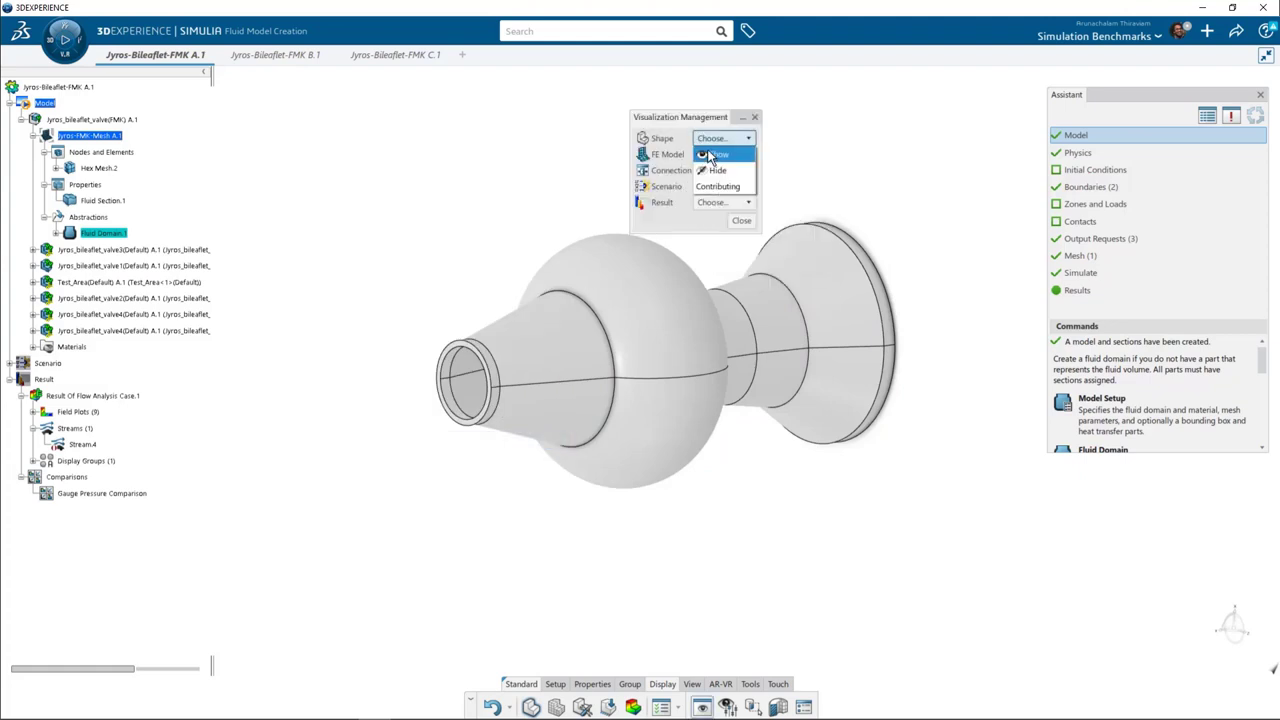
pyautogui.click(706, 170)
pyautogui.click(704, 158)
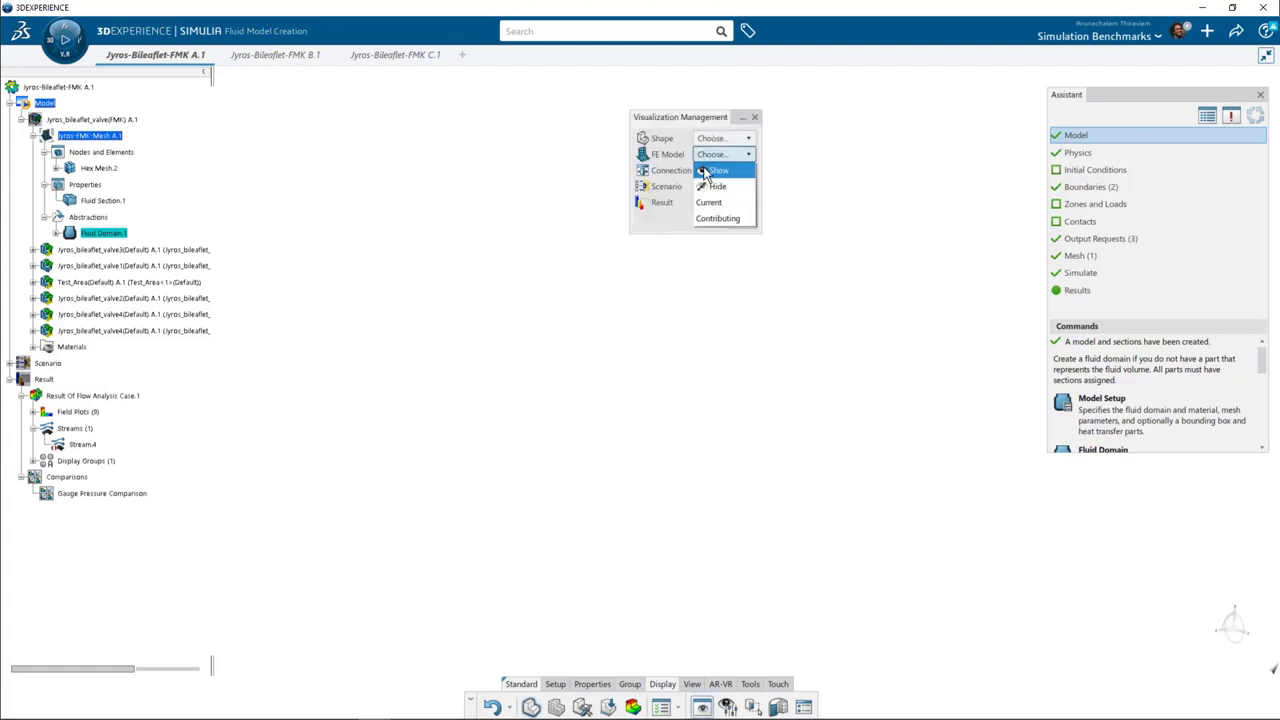
pyautogui.click(704, 171)
pyautogui.click(707, 204)
pyautogui.click(737, 223)
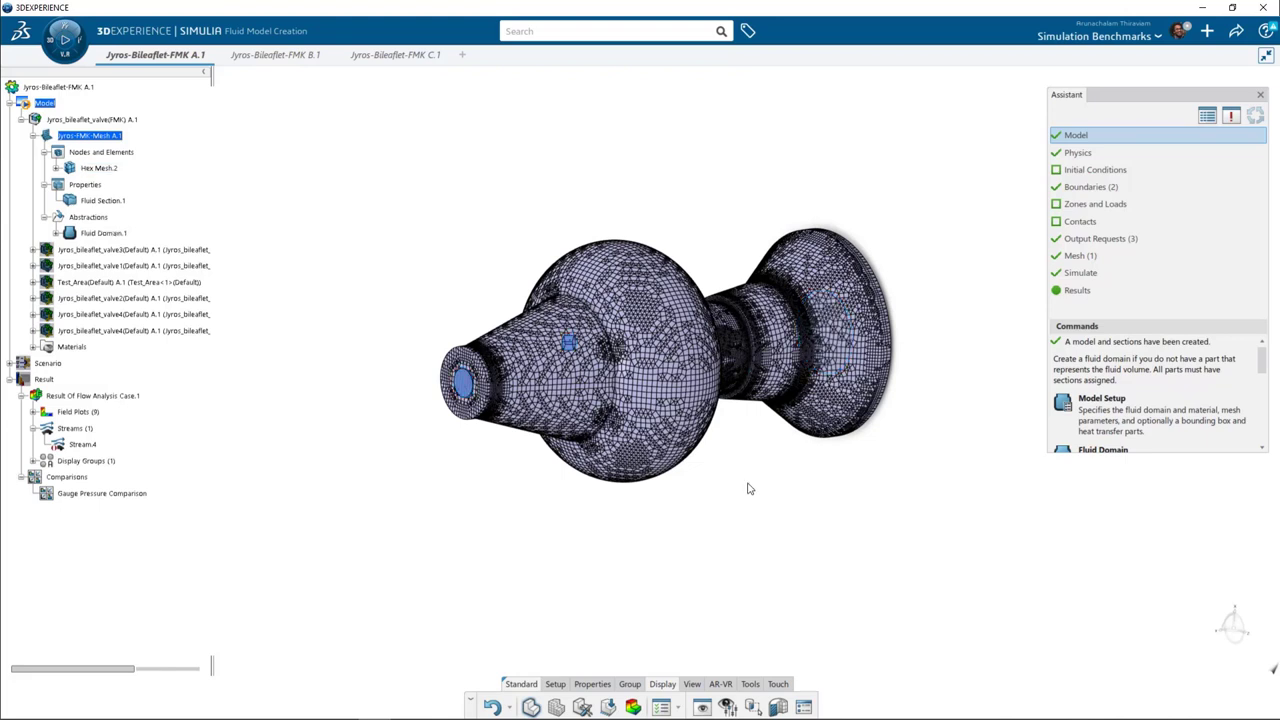
# Step: Highlight Hex Mesh.2 and inspect its elements around the valve leaflets in a Z-axis section without exact mesh cut
pyautogui.click(100, 168)
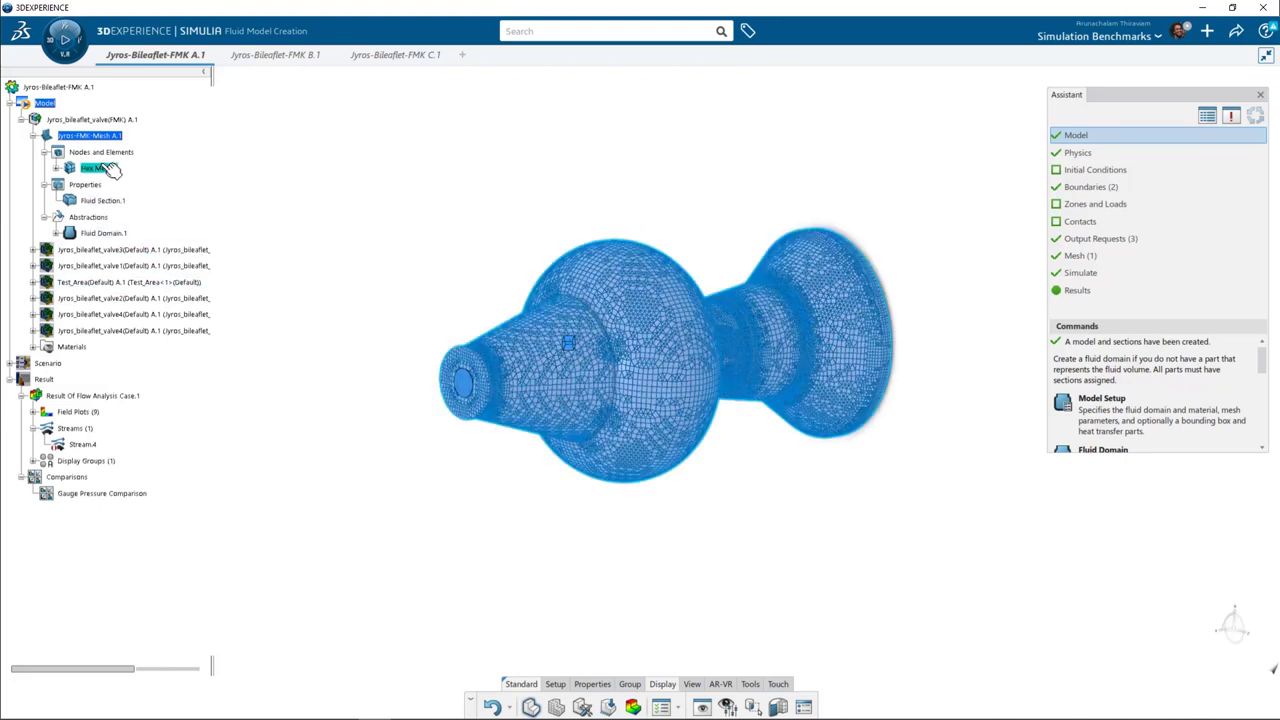
pyautogui.click(378, 234)
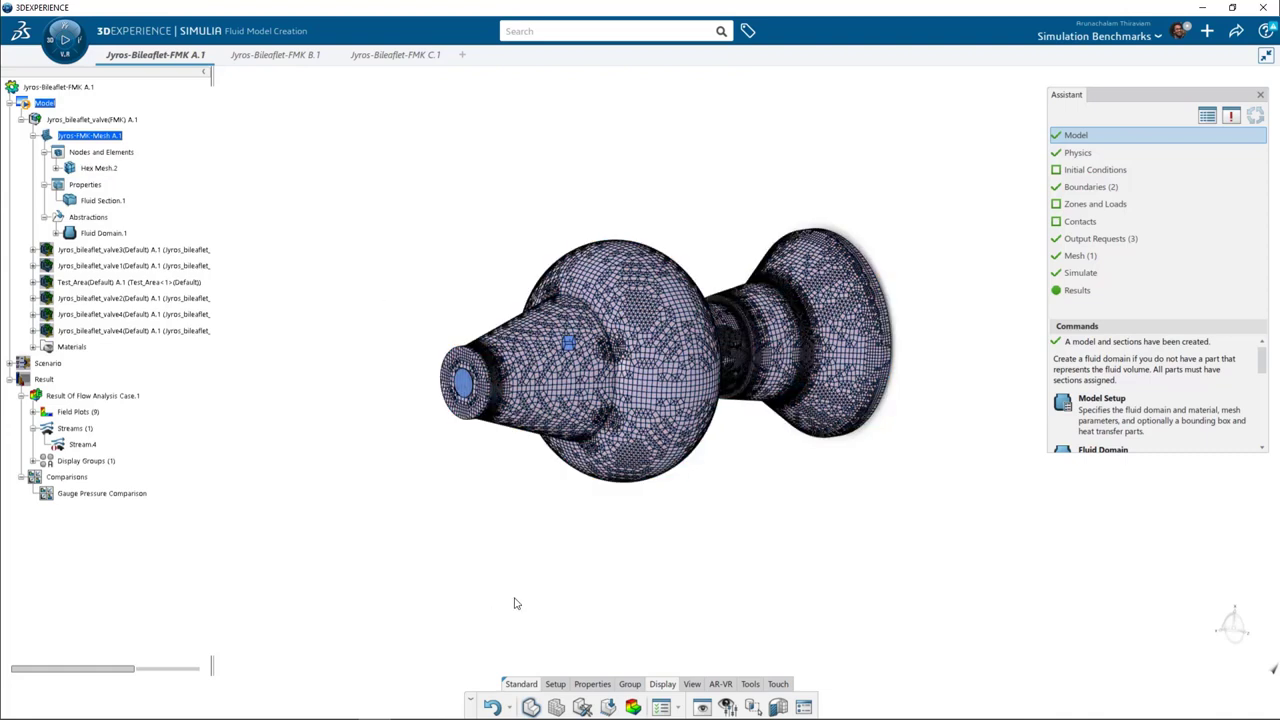
pyautogui.click(778, 707)
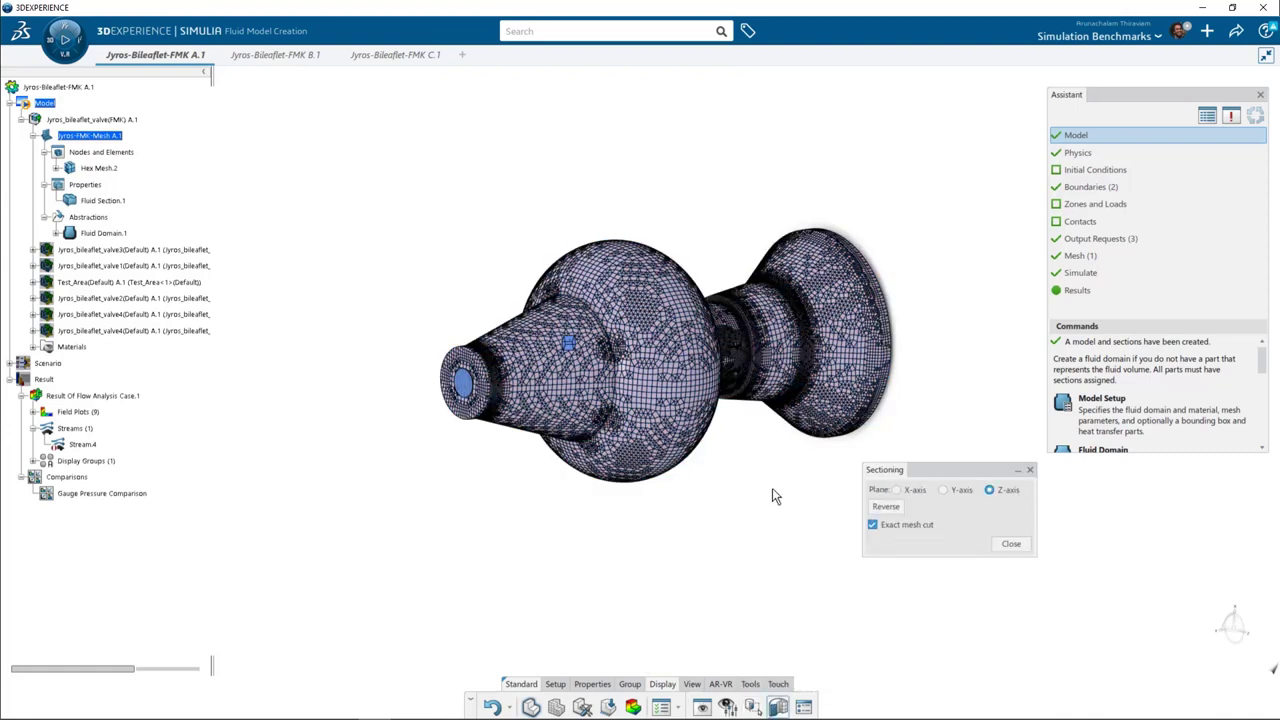
pyautogui.click(872, 524)
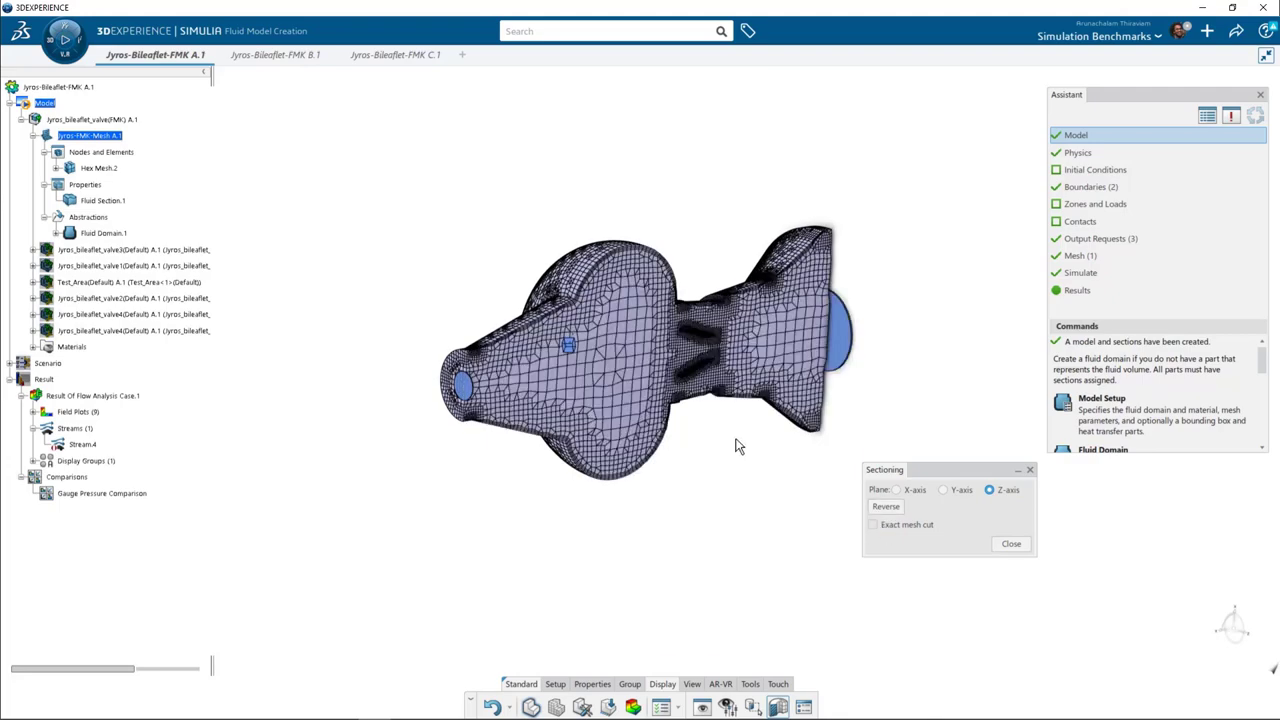
pyautogui.moveTo(739, 446); pyautogui.dragTo(723, 423, button='middle')
pyautogui.scroll(5, 708, 334)
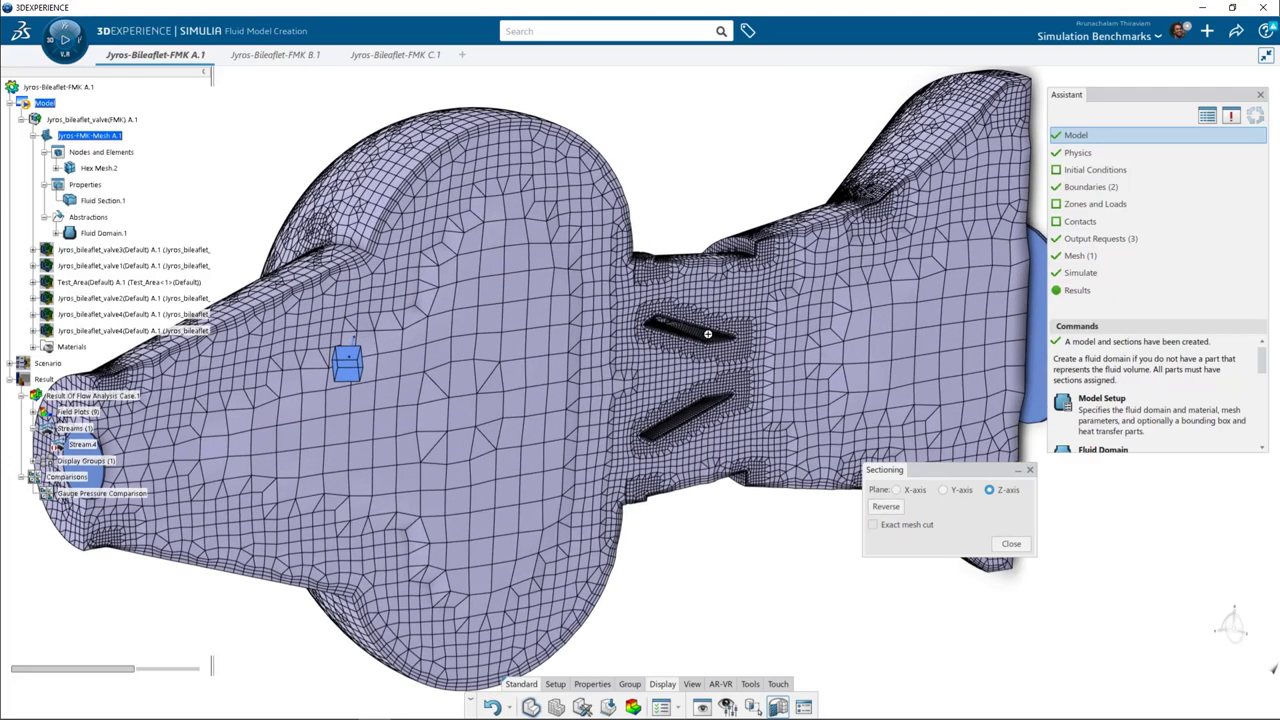
pyautogui.scroll(5, 707, 334)
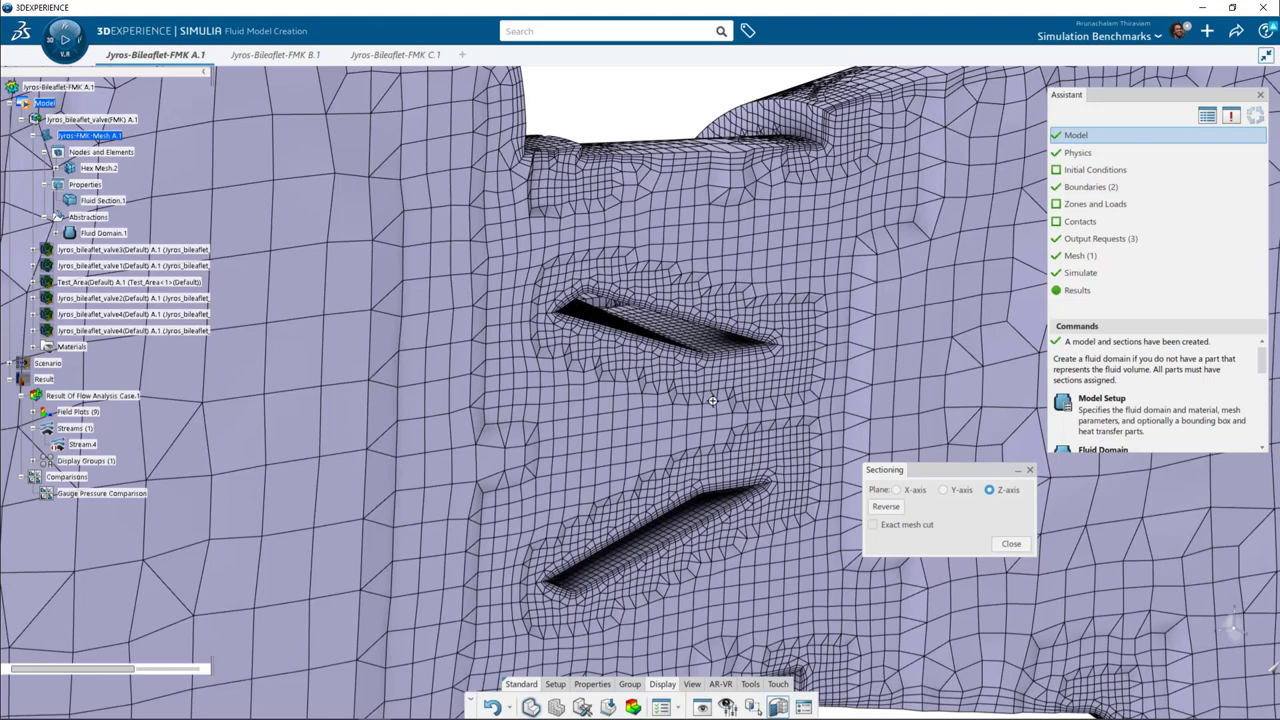
pyautogui.moveTo(726, 415); pyautogui.dragTo(736, 424)
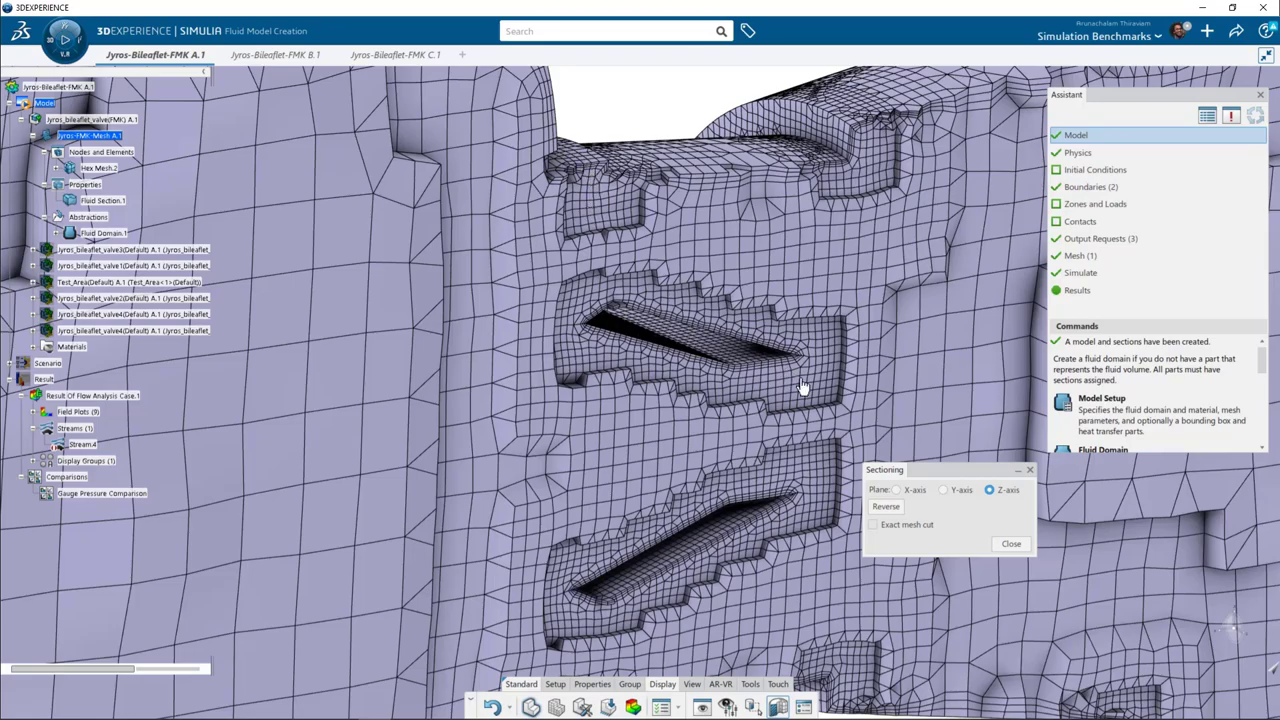
pyautogui.click(1011, 543)
pyautogui.scroll(-8, 856, 388)
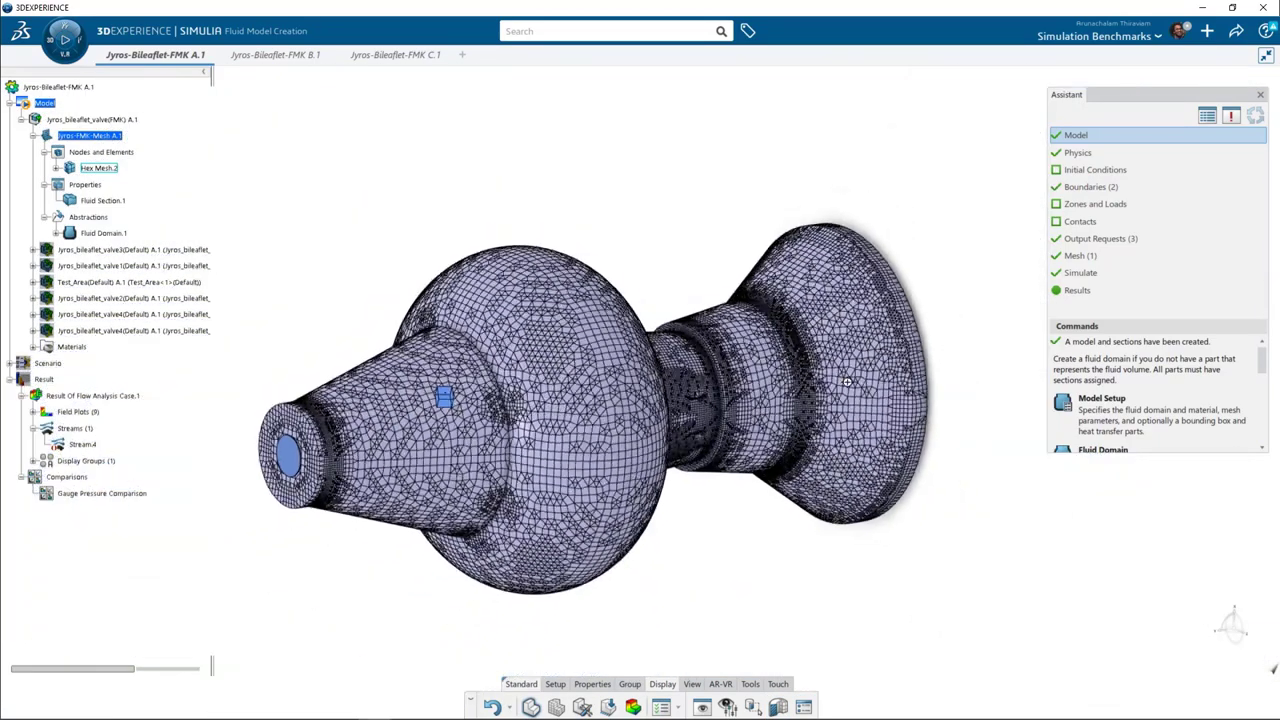
# Step: Expand the scenario and review the inlet's Volume Flow Rate.1 boundary condition
pyautogui.click(11, 364)
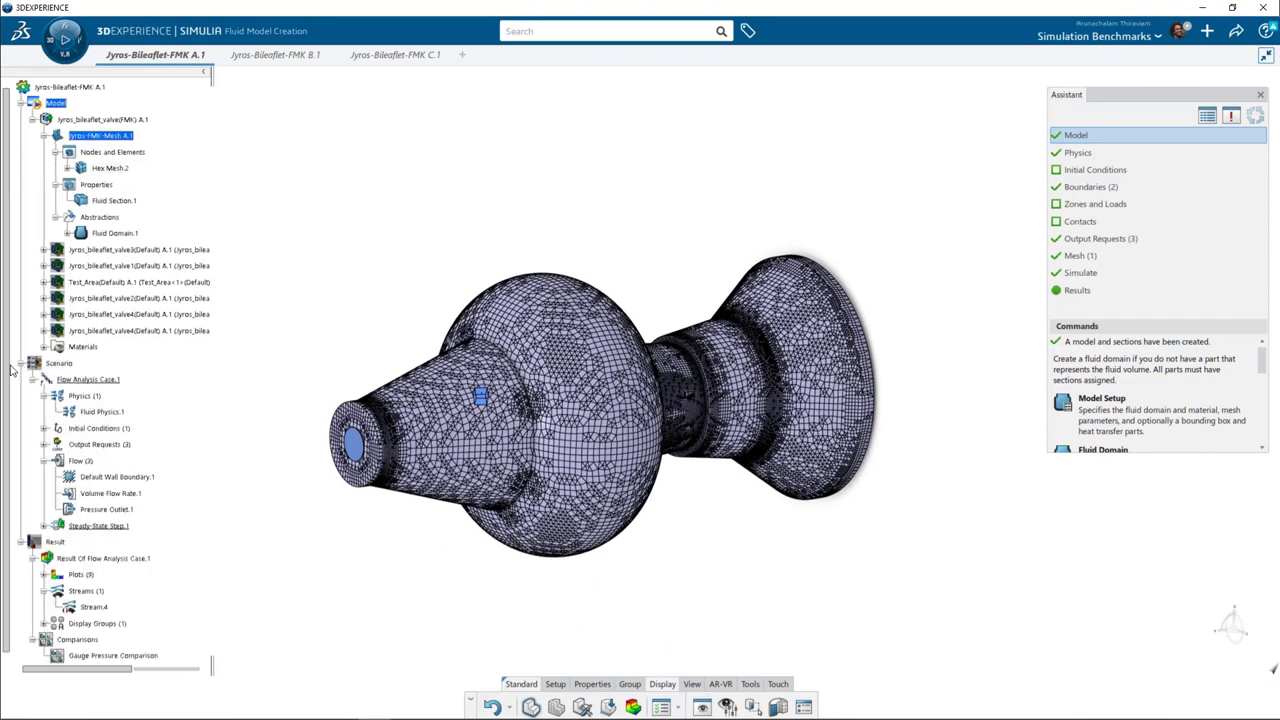
pyautogui.click(108, 493)
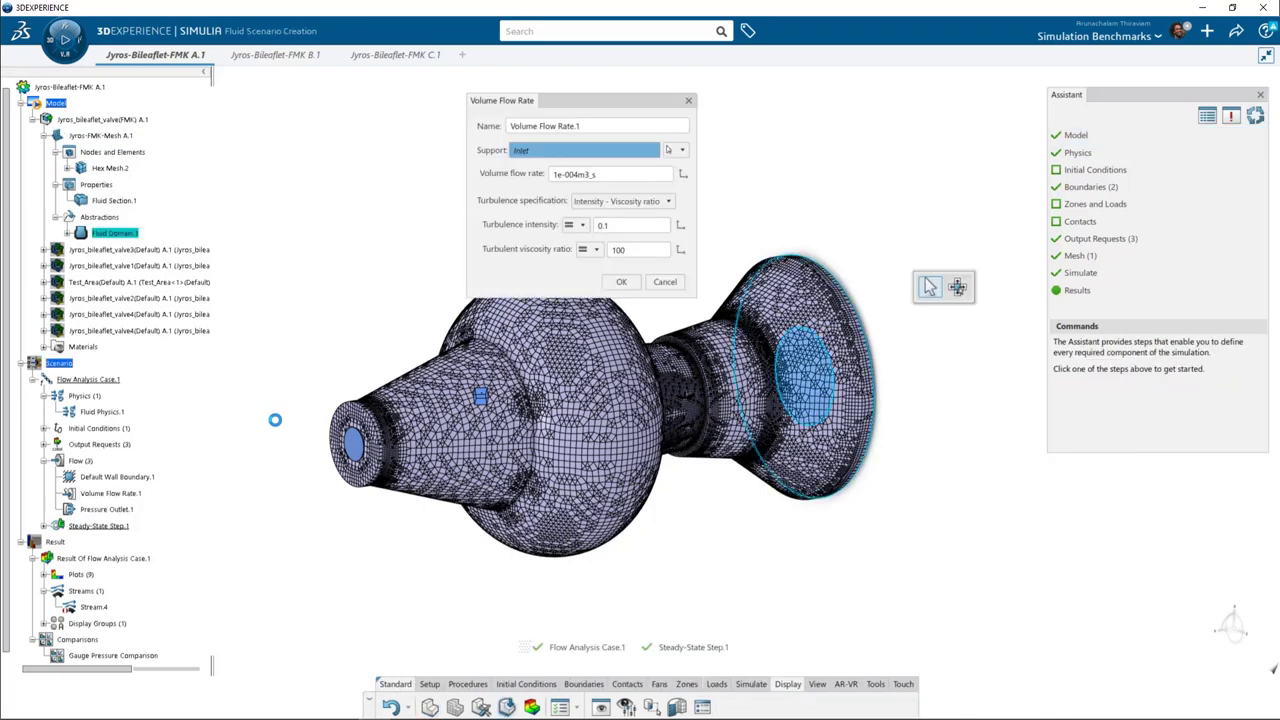
pyautogui.moveTo(766, 517); pyautogui.dragTo(715, 517, button='middle')
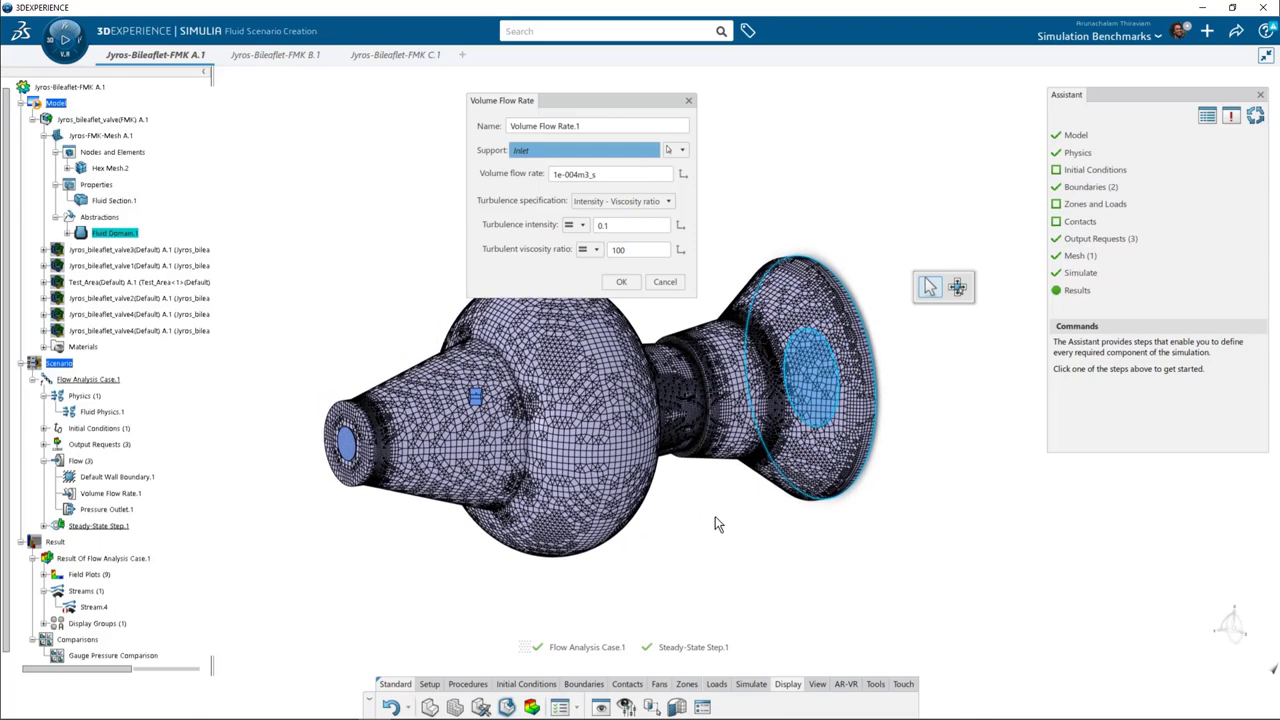
pyautogui.click(633, 283)
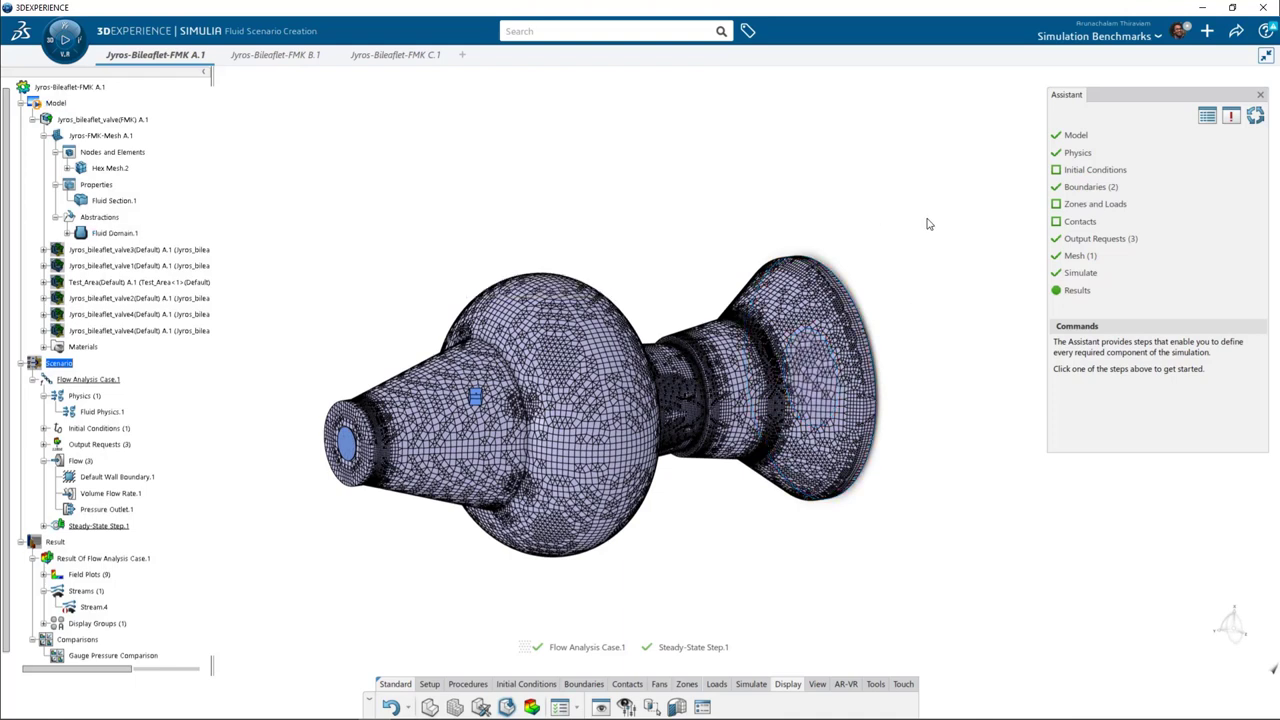
# Step: Show the shape geometry again through Visualization Management
pyautogui.rightClick(818, 190)
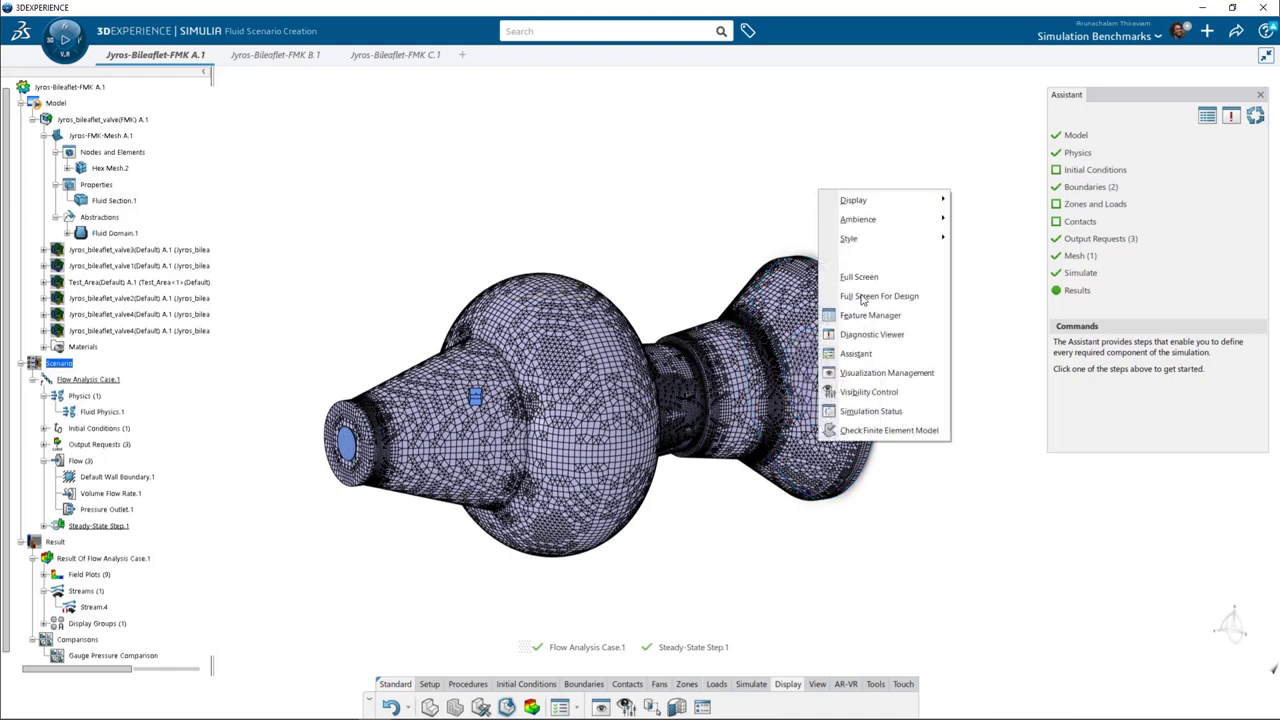
pyautogui.click(866, 374)
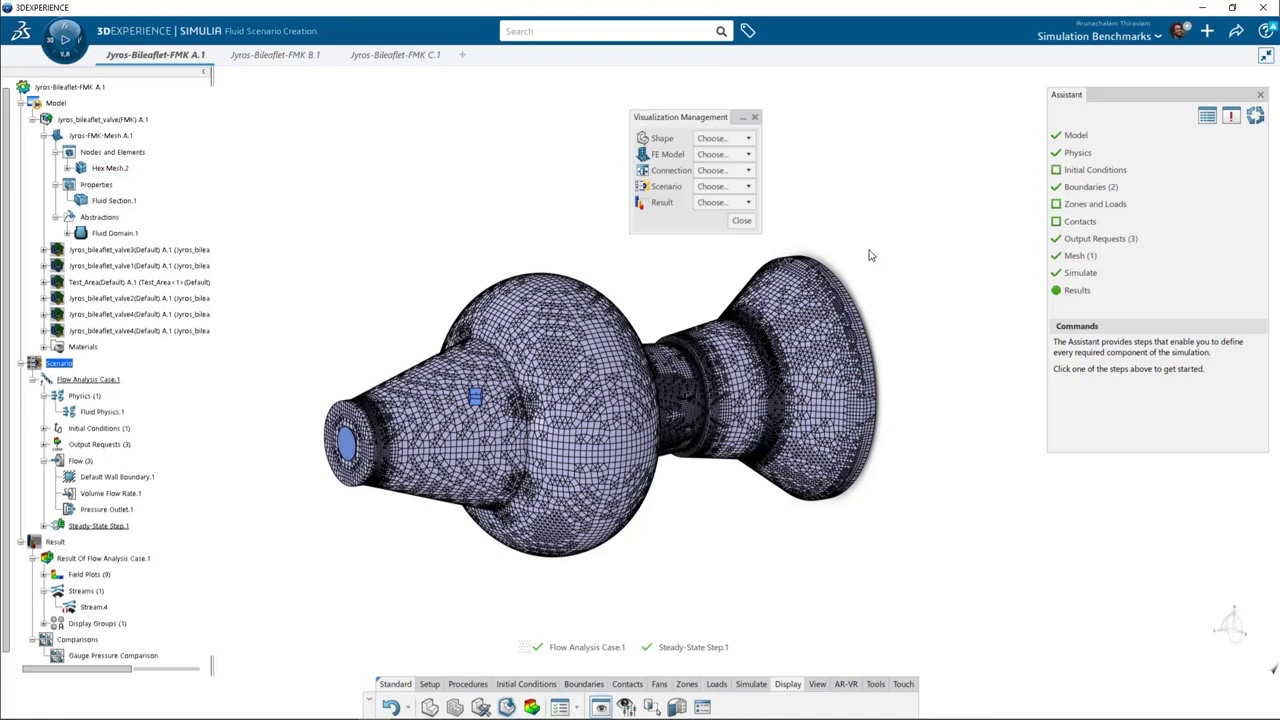
pyautogui.click(724, 138)
pyautogui.click(714, 155)
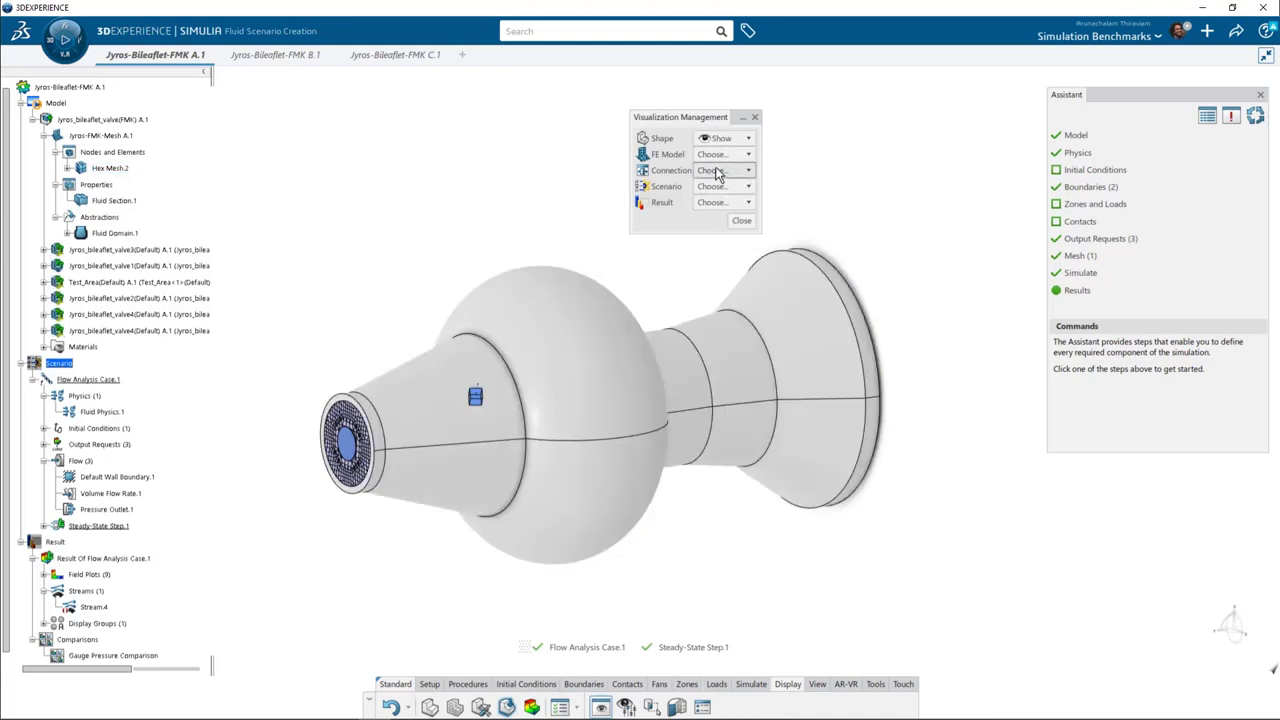
pyautogui.click(740, 220)
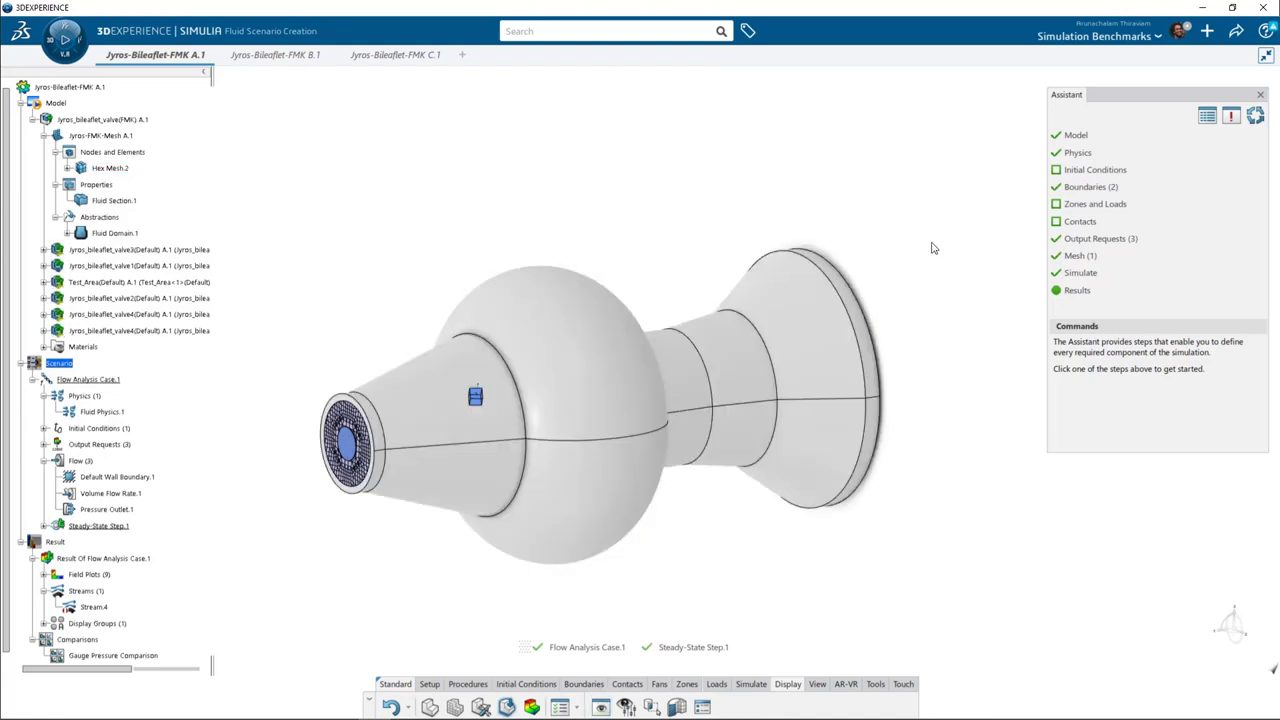
# Step: Review the structural and fluid viscosity settings in the fmk-blood-sample material's simulation domain, leaving the definition without changes
pyautogui.click(44, 346)
pyautogui.click(57, 365)
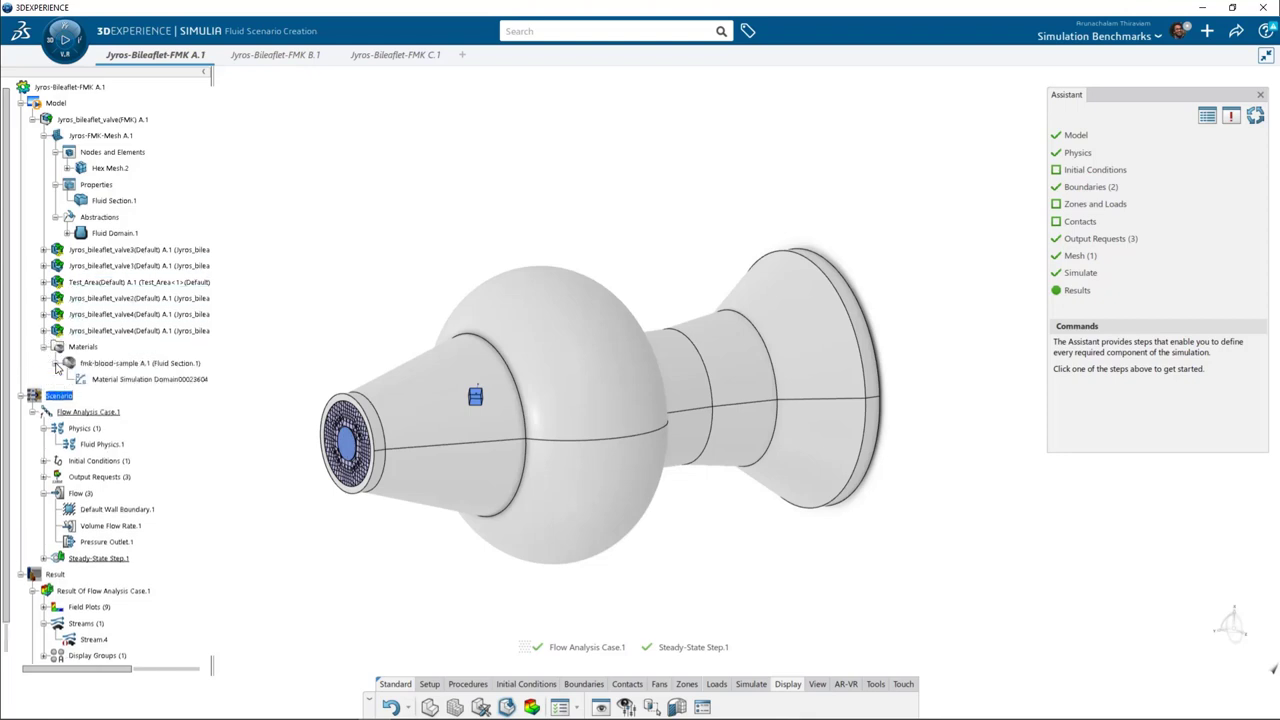
pyautogui.doubleClick(160, 379)
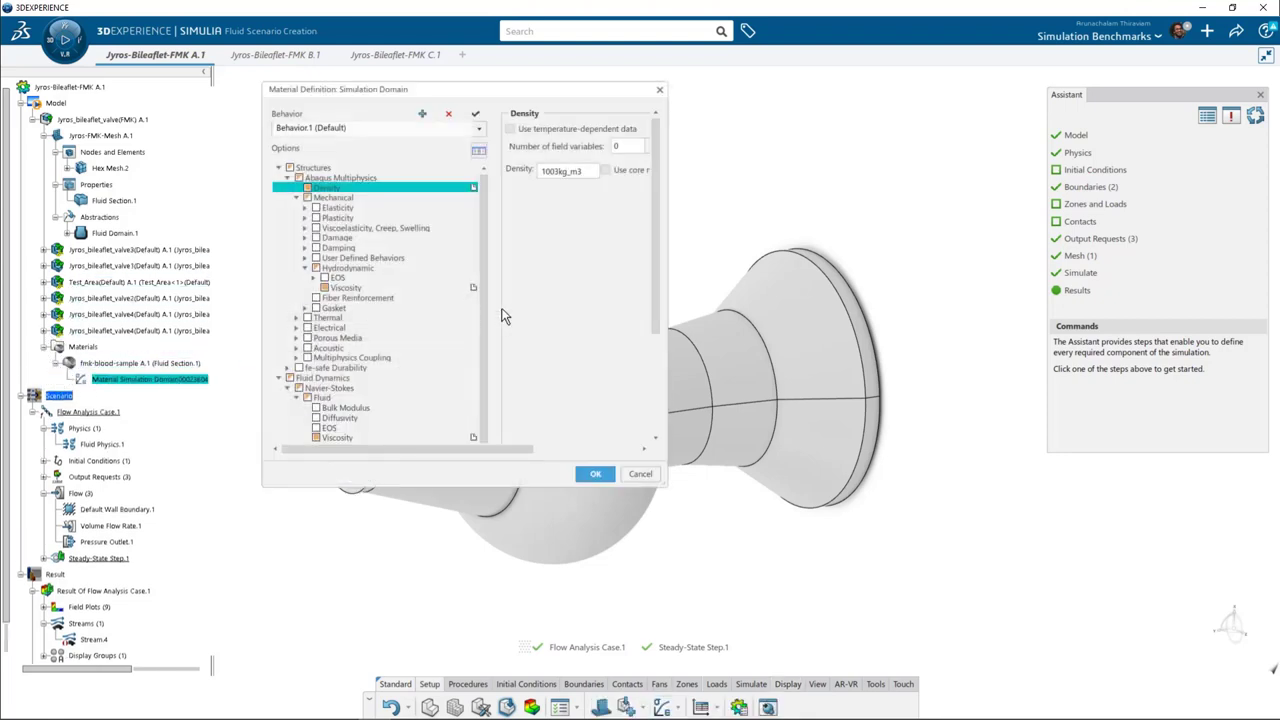
pyautogui.click(405, 288)
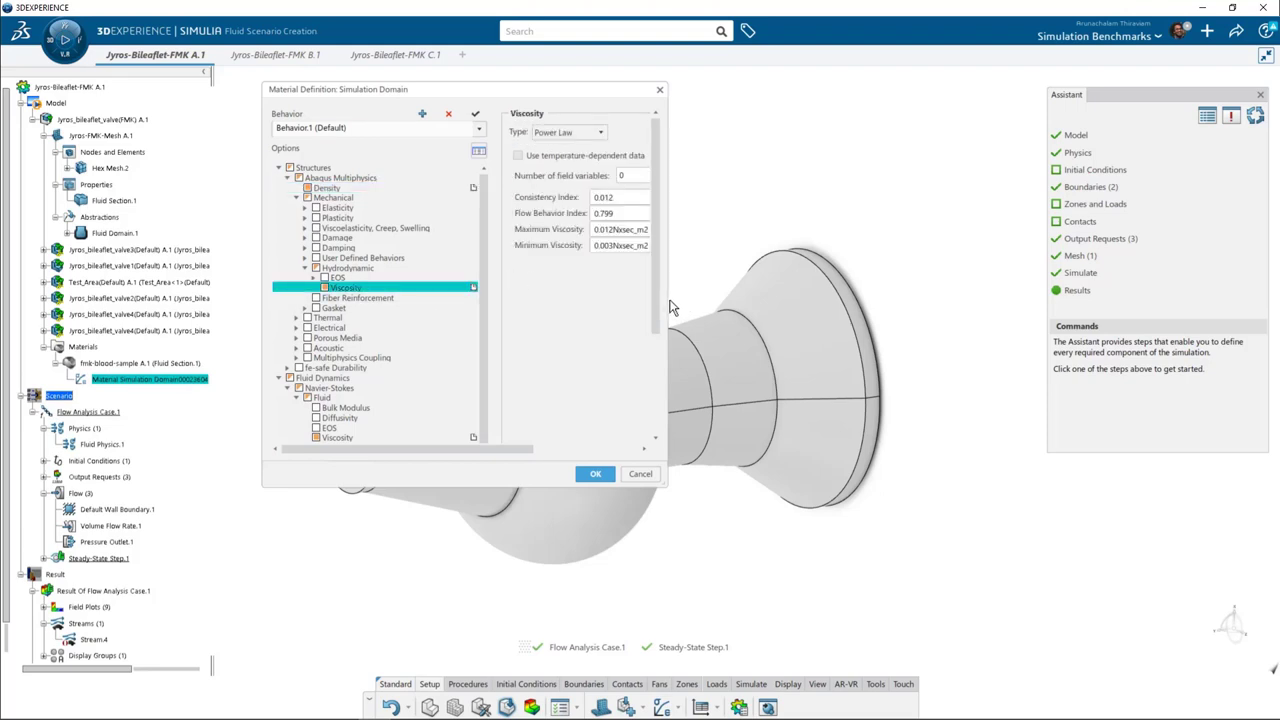
pyautogui.moveTo(667, 307); pyautogui.dragTo(710, 314)
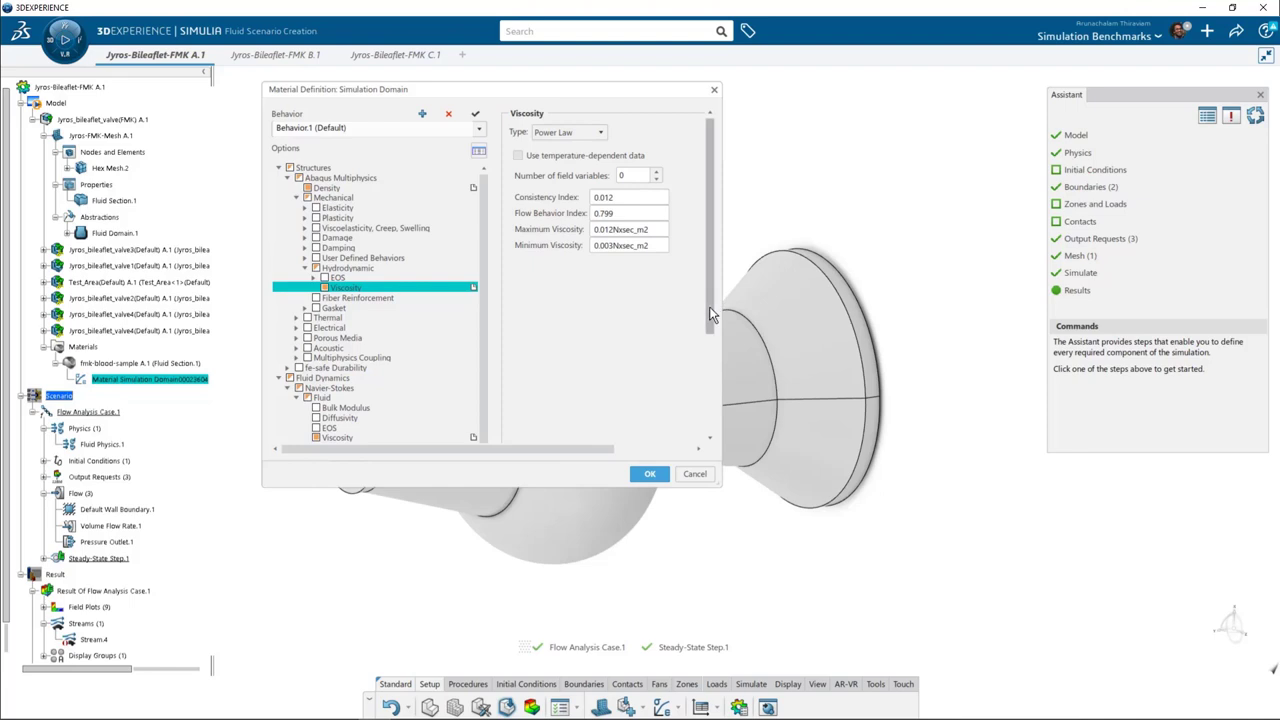
pyautogui.scroll(-1, 482, 400)
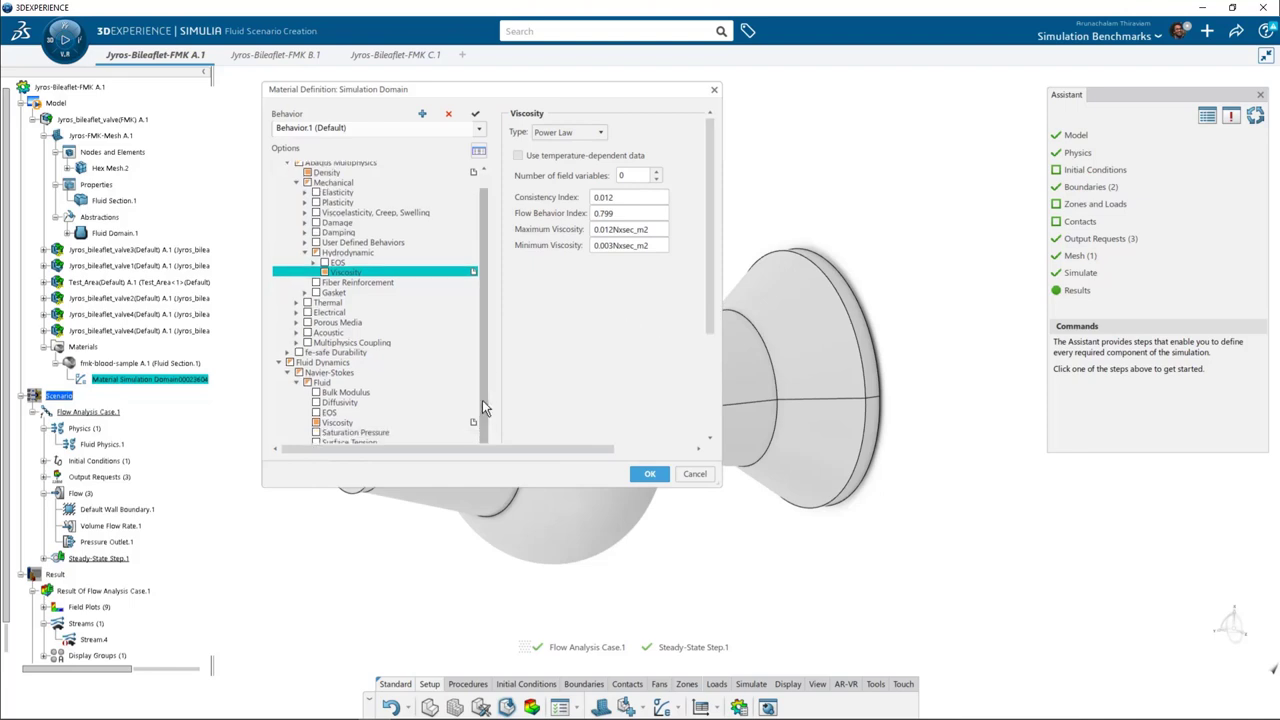
pyautogui.click(390, 424)
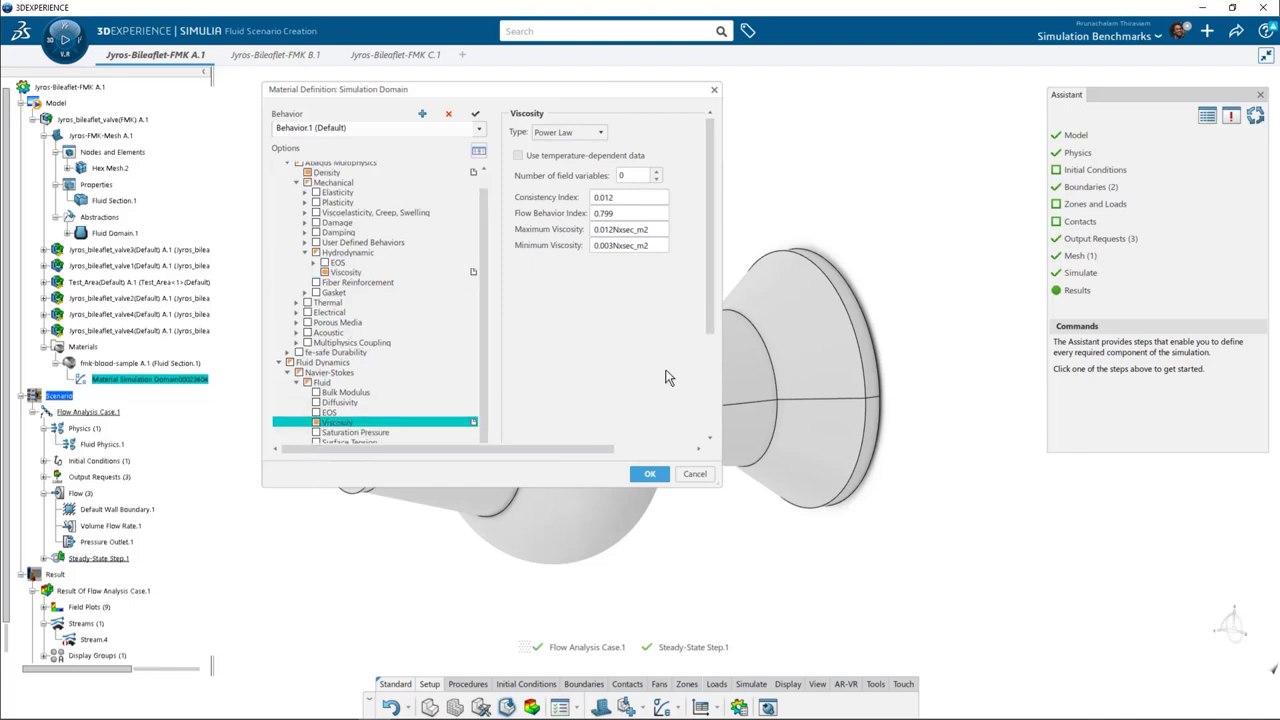
pyautogui.click(706, 477)
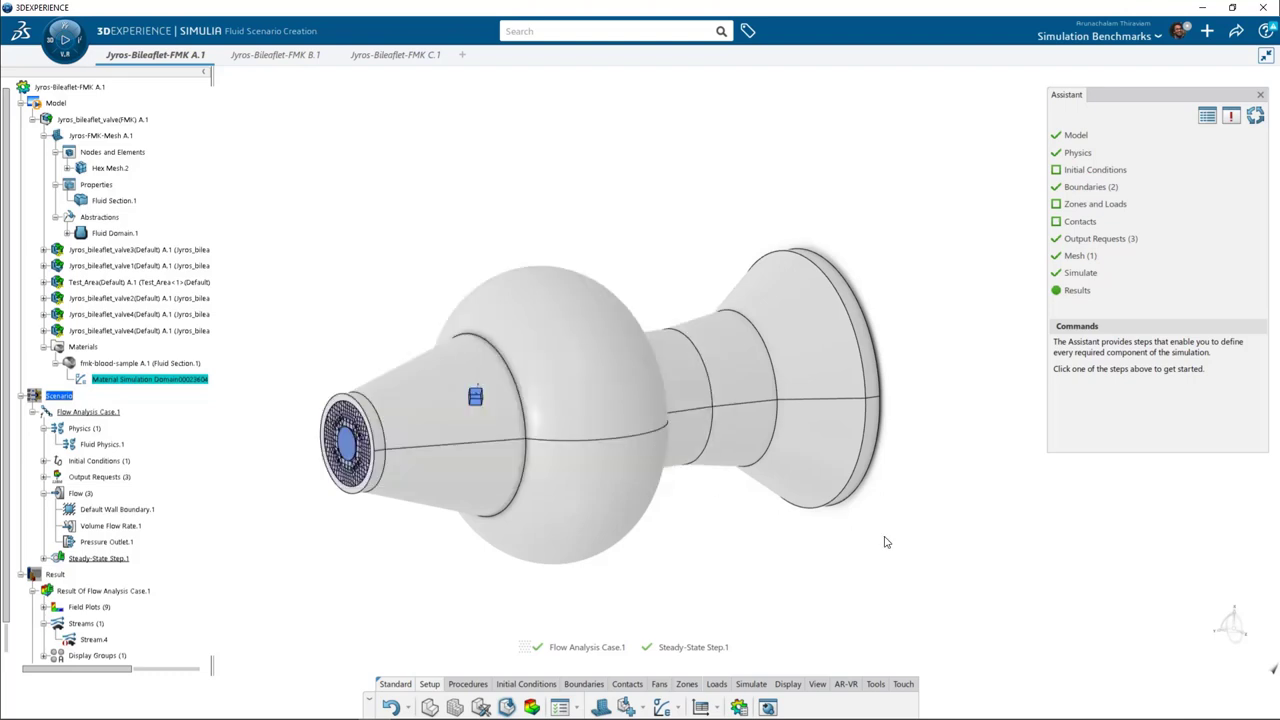
# Step: Open the results of the flow analysis
pyautogui.click(1077, 290)
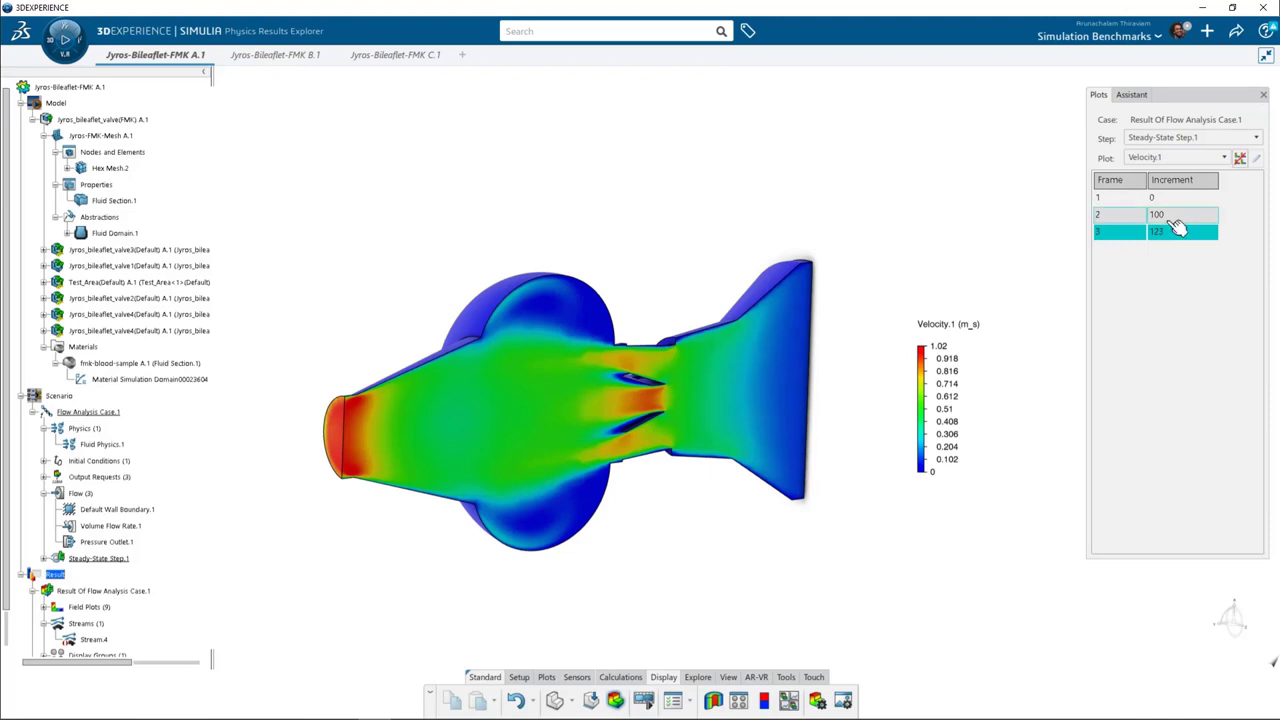
# Step: Examine the Absolute Pressure.1, Gauge Pressure.1 and Plot PRESSUREGAU.1 results on the sectioned valve
pyautogui.click(1168, 158)
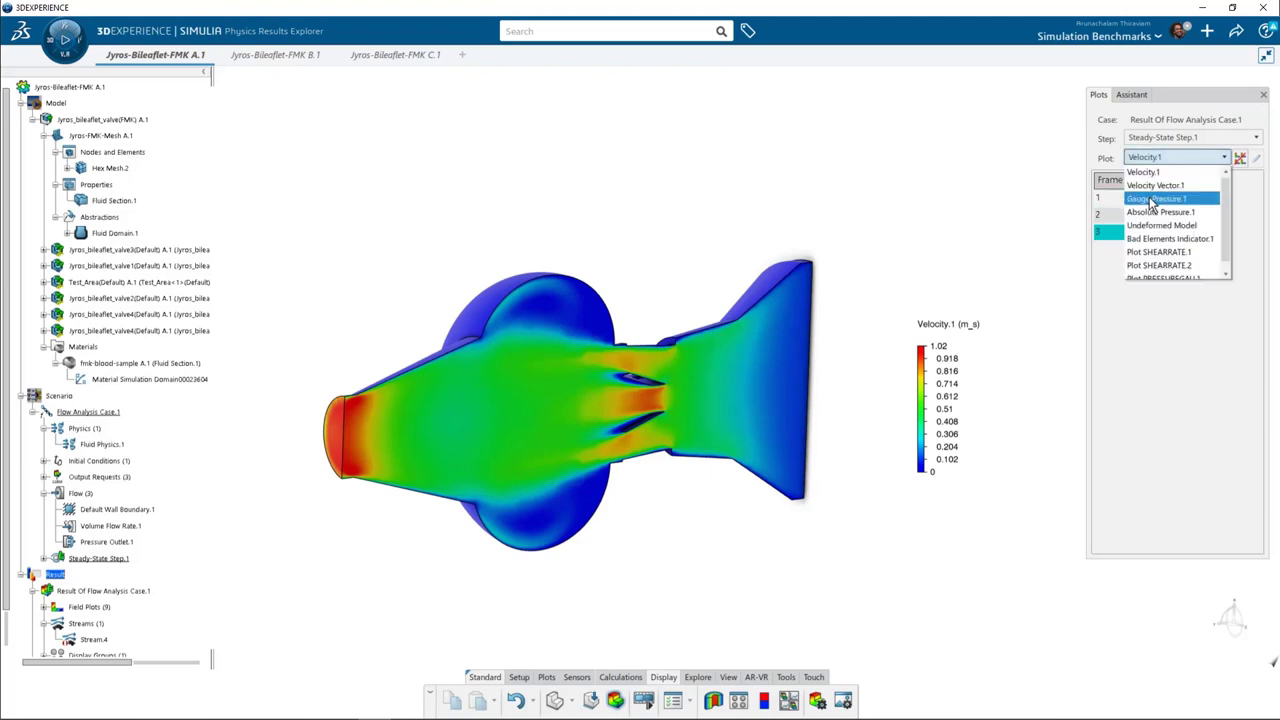
pyautogui.click(1160, 212)
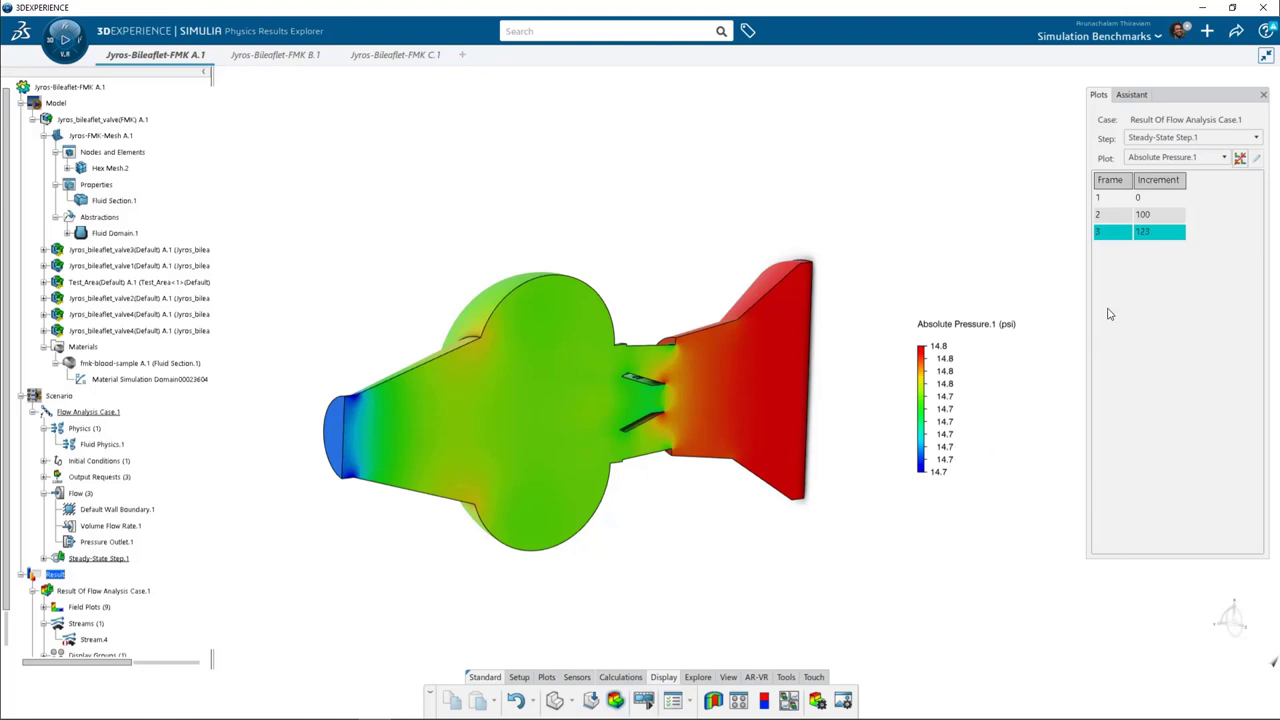
pyautogui.click(1190, 157)
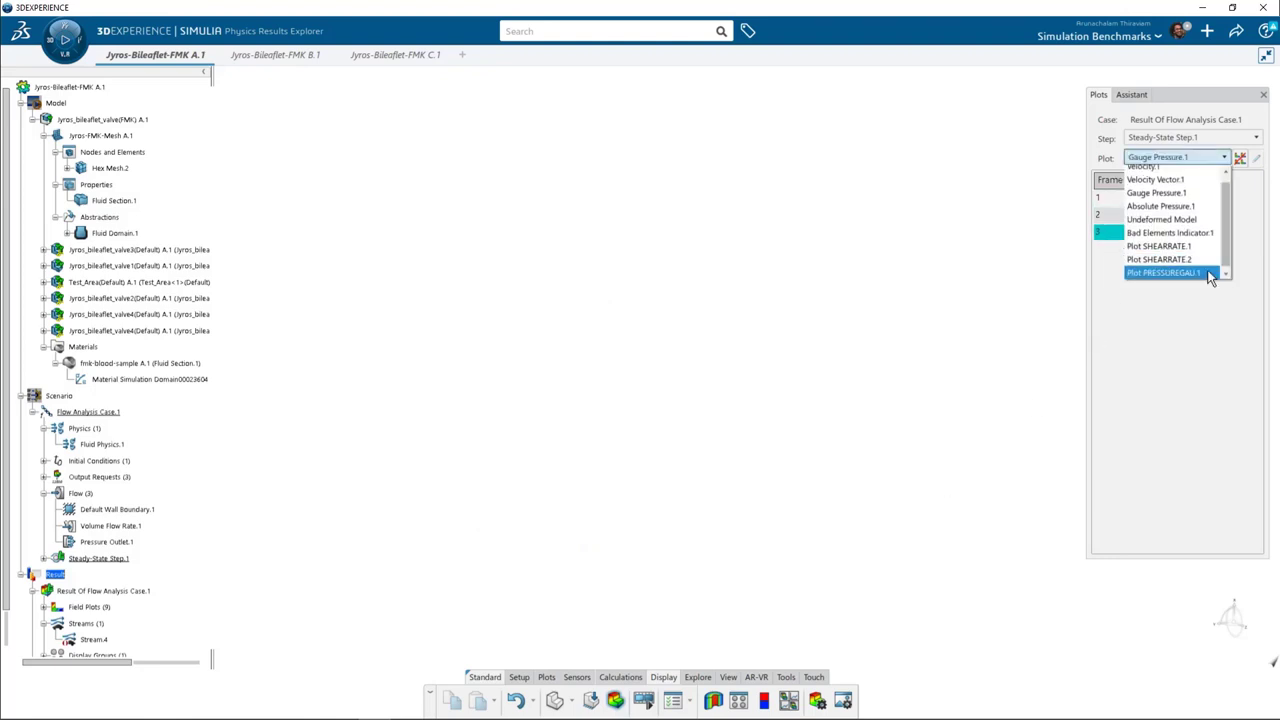
pyautogui.click(1165, 272)
pyautogui.moveTo(861, 505); pyautogui.dragTo(830, 505, button='middle')
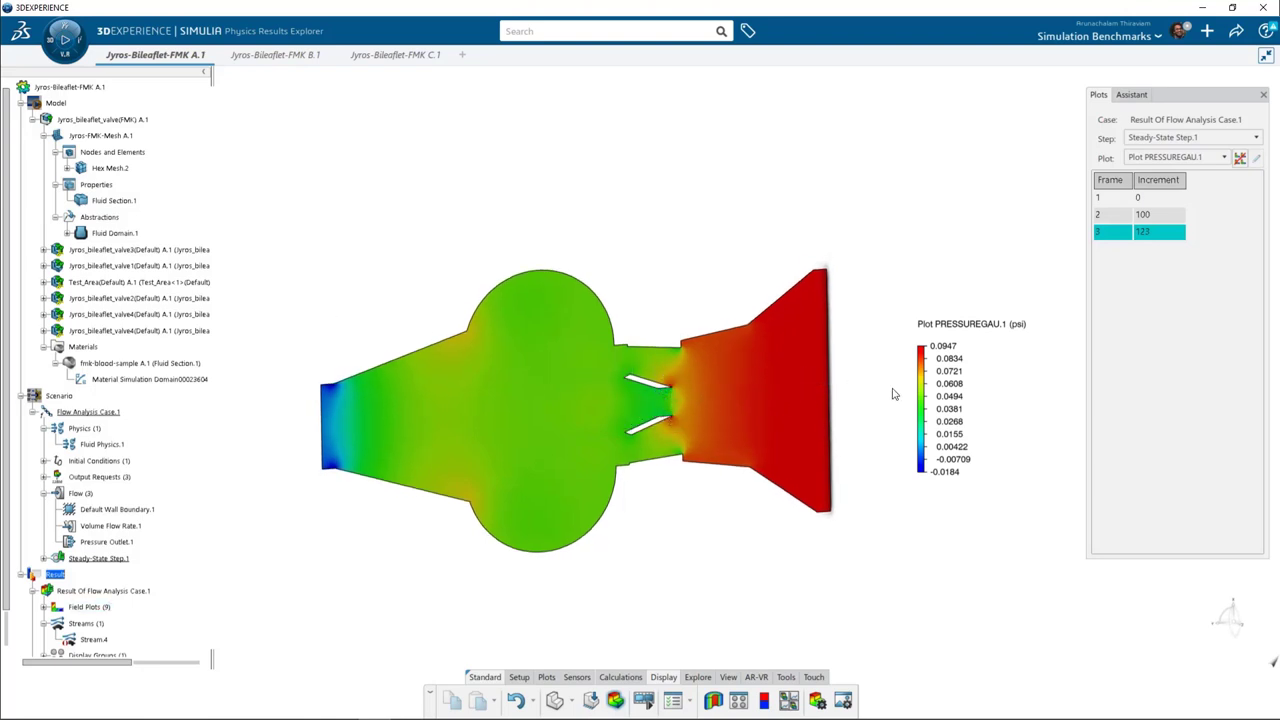
# Step: View the Velocity.1 contour and the Velocity Vector.1 plot from another angle, and return to the Velocity.1 plot
pyautogui.click(1224, 157)
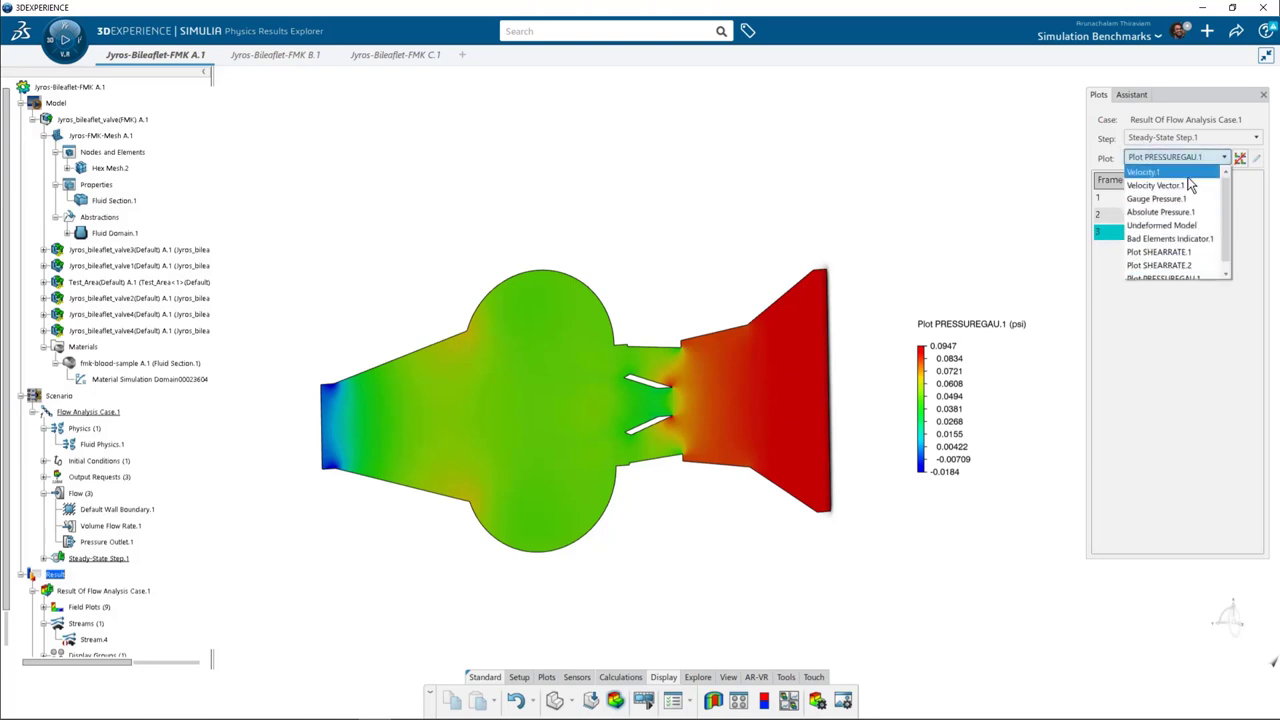
pyautogui.click(1185, 175)
pyautogui.click(1165, 158)
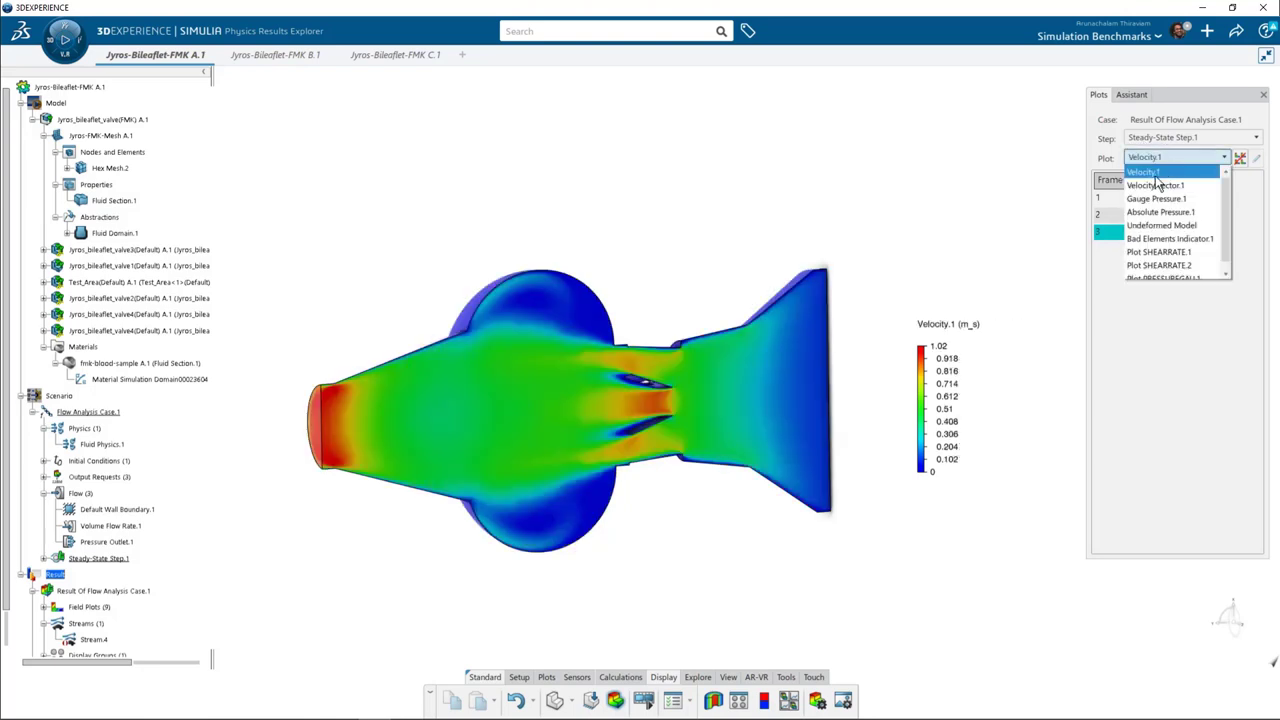
pyautogui.click(1160, 185)
pyautogui.moveTo(1200, 605); pyautogui.dragTo(916, 421)
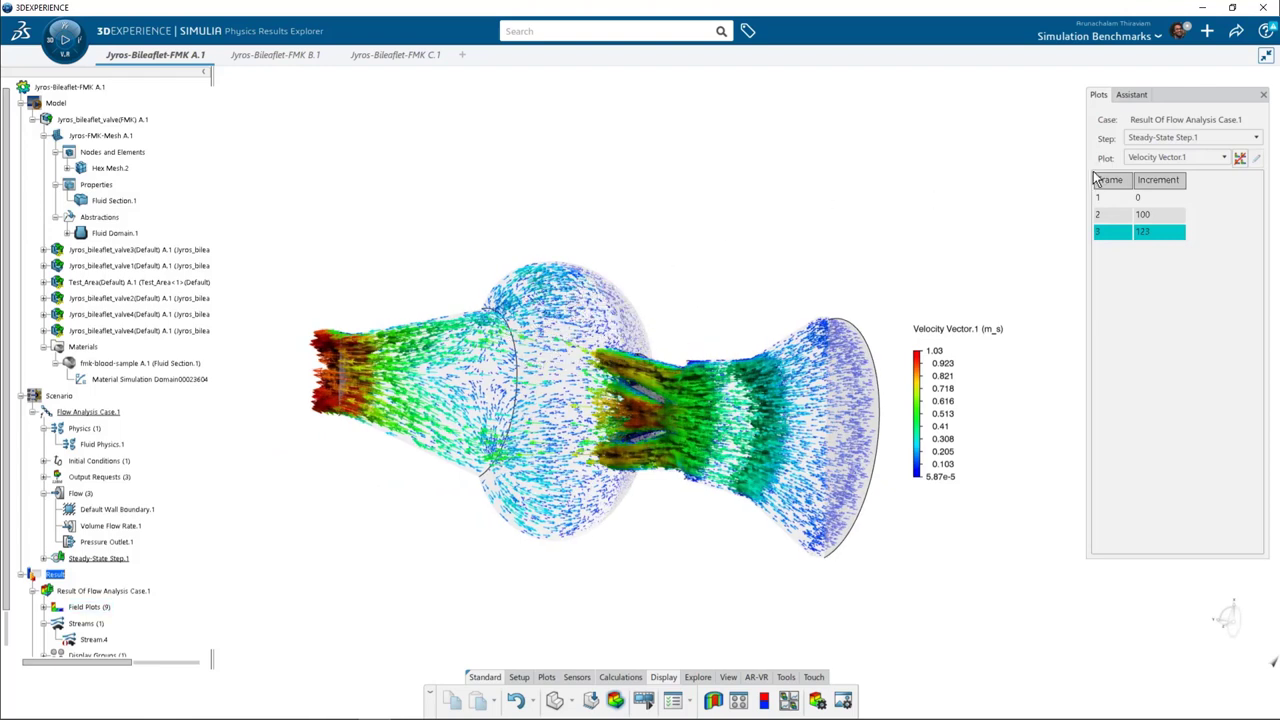
pyautogui.click(1160, 158)
pyautogui.click(1146, 173)
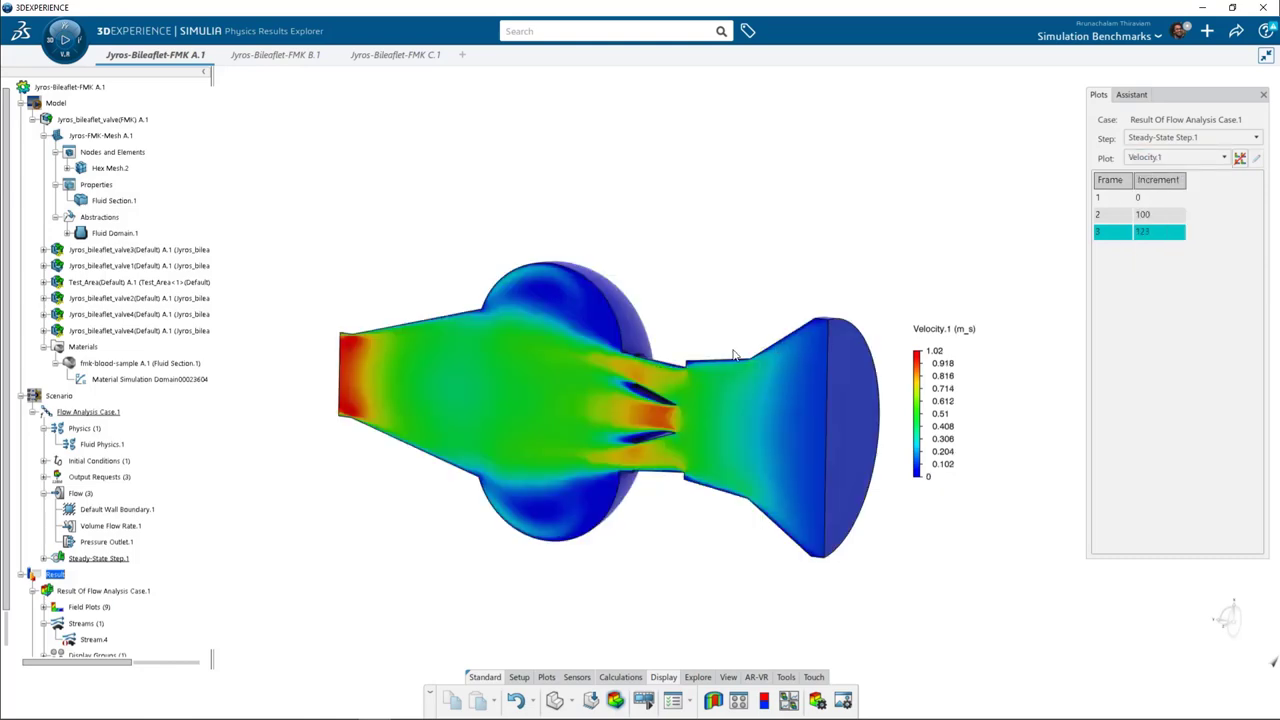
# Step: Activate Stream.4, play the streamline animation while viewing the flow around the leaflets, and pause and close the player
pyautogui.scroll(-1, 92, 608)
pyautogui.doubleClick(93, 608)
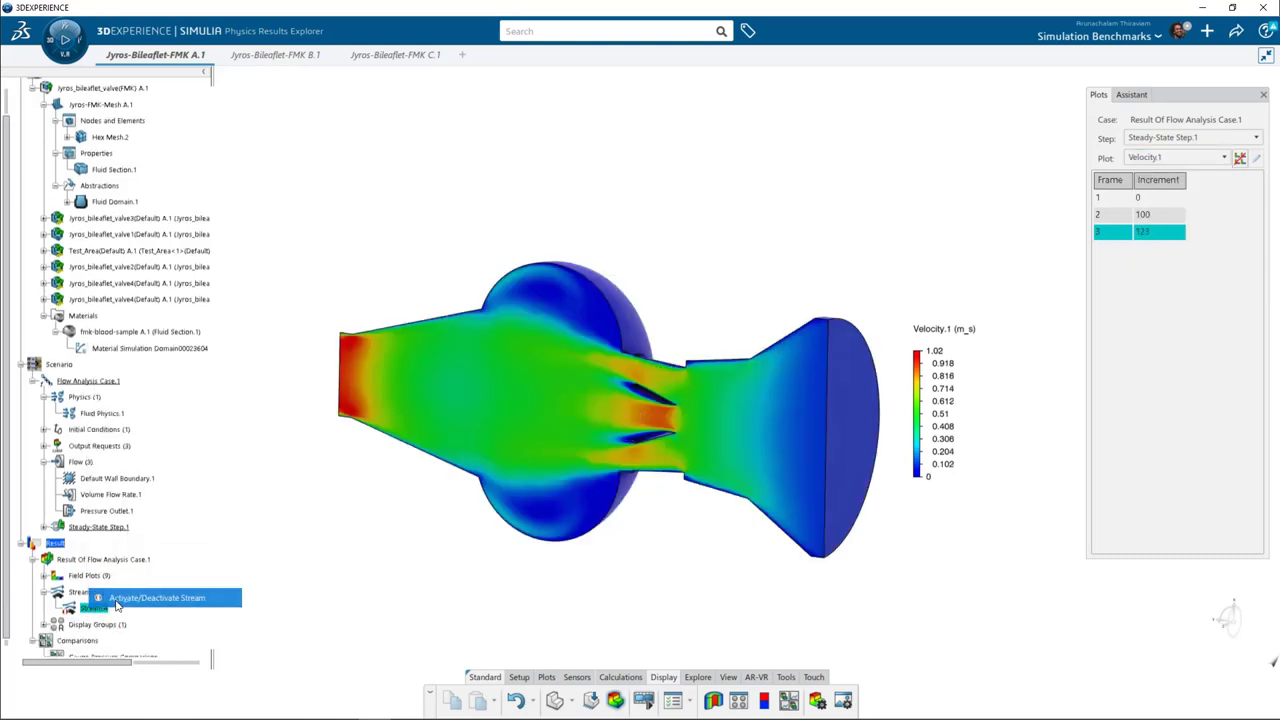
pyautogui.click(648, 703)
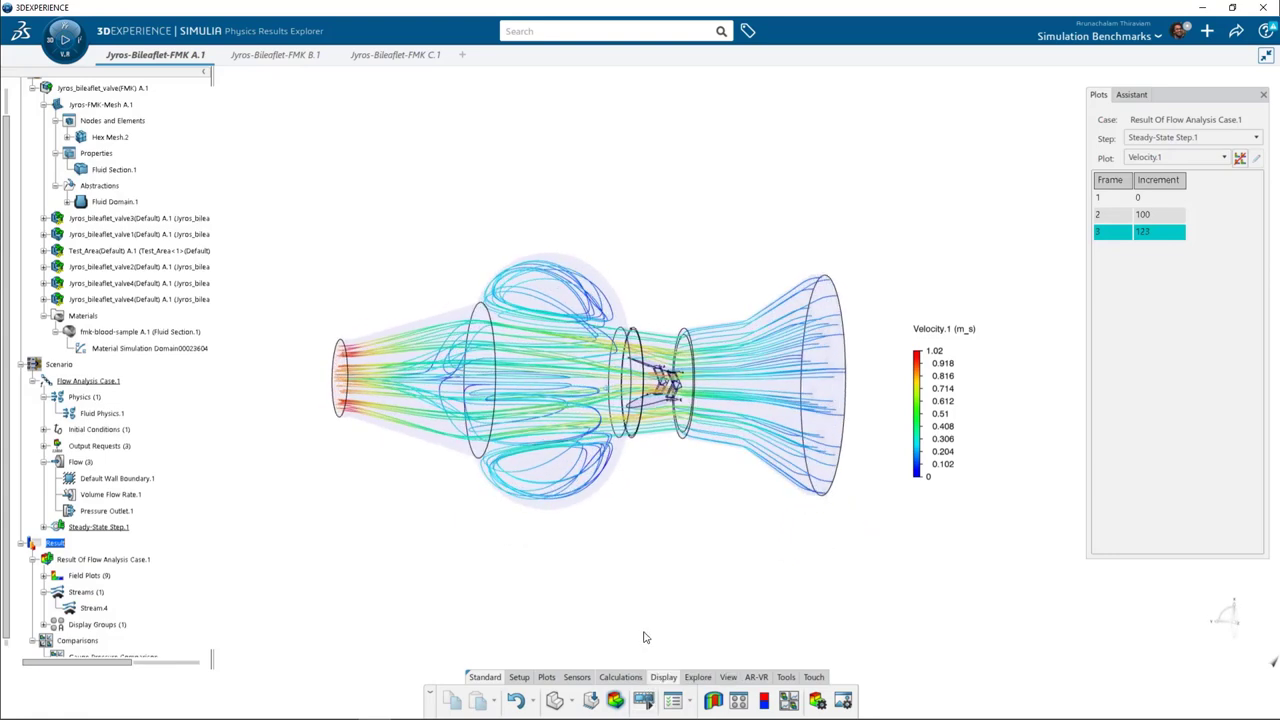
pyautogui.click(644, 700)
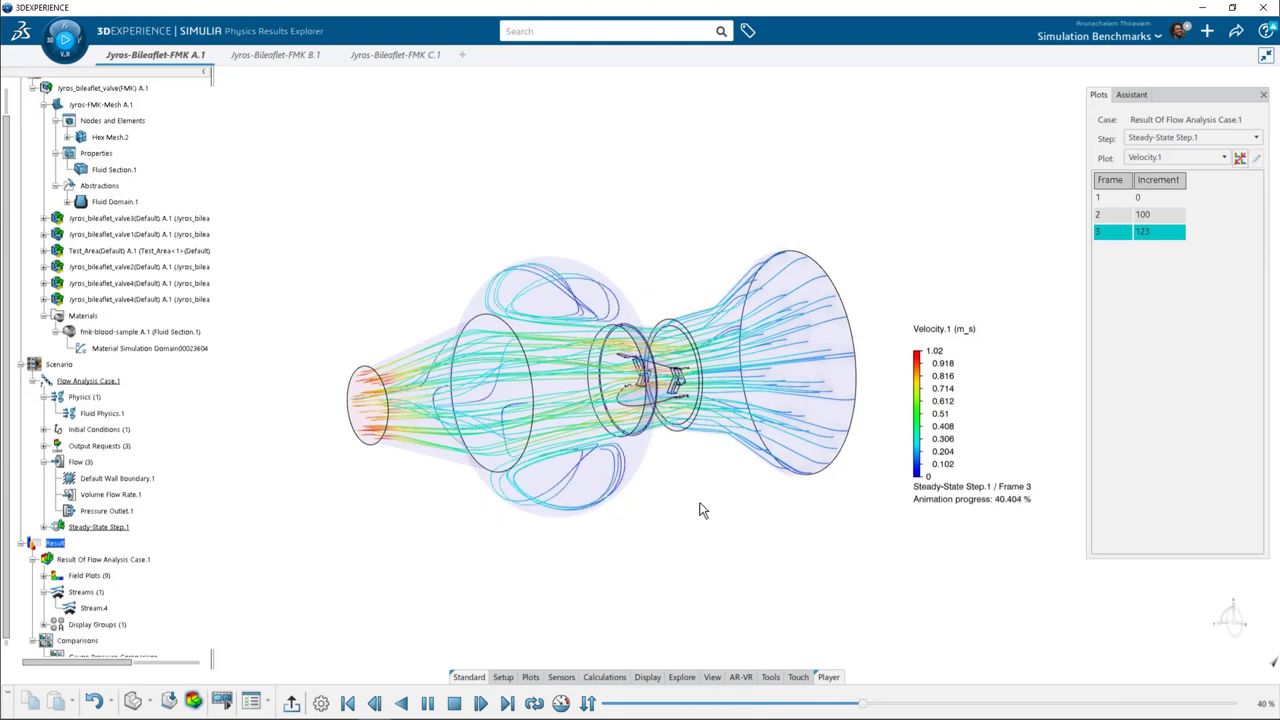
pyautogui.click(428, 704)
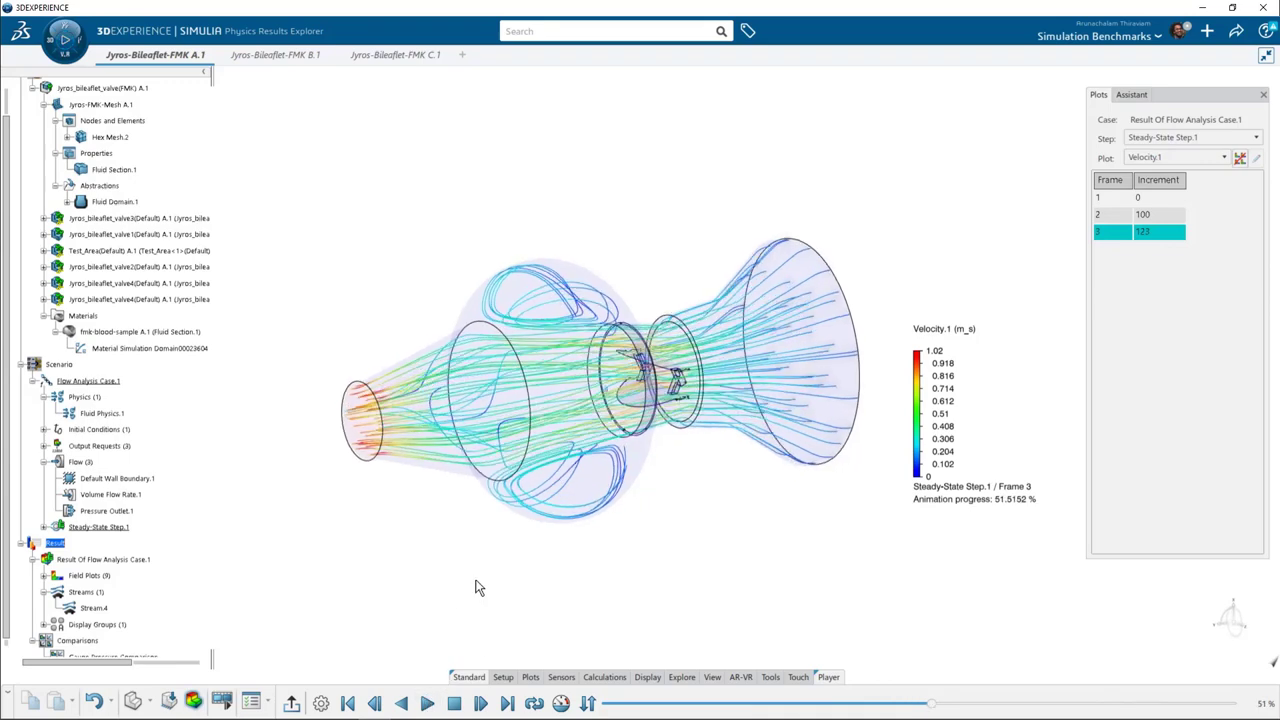
pyautogui.click(291, 703)
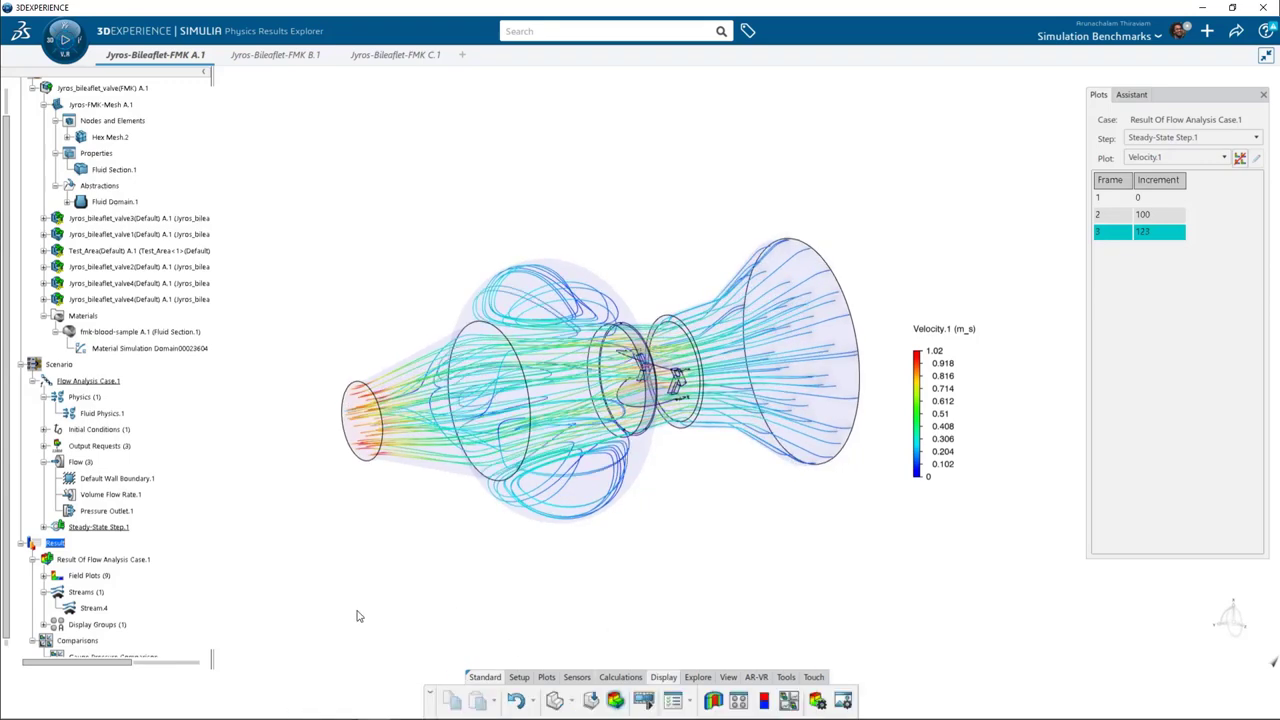
# Step: Deactivate Stream.4 and open the Gauge Pressure Comparison
pyautogui.rightClick(95, 604)
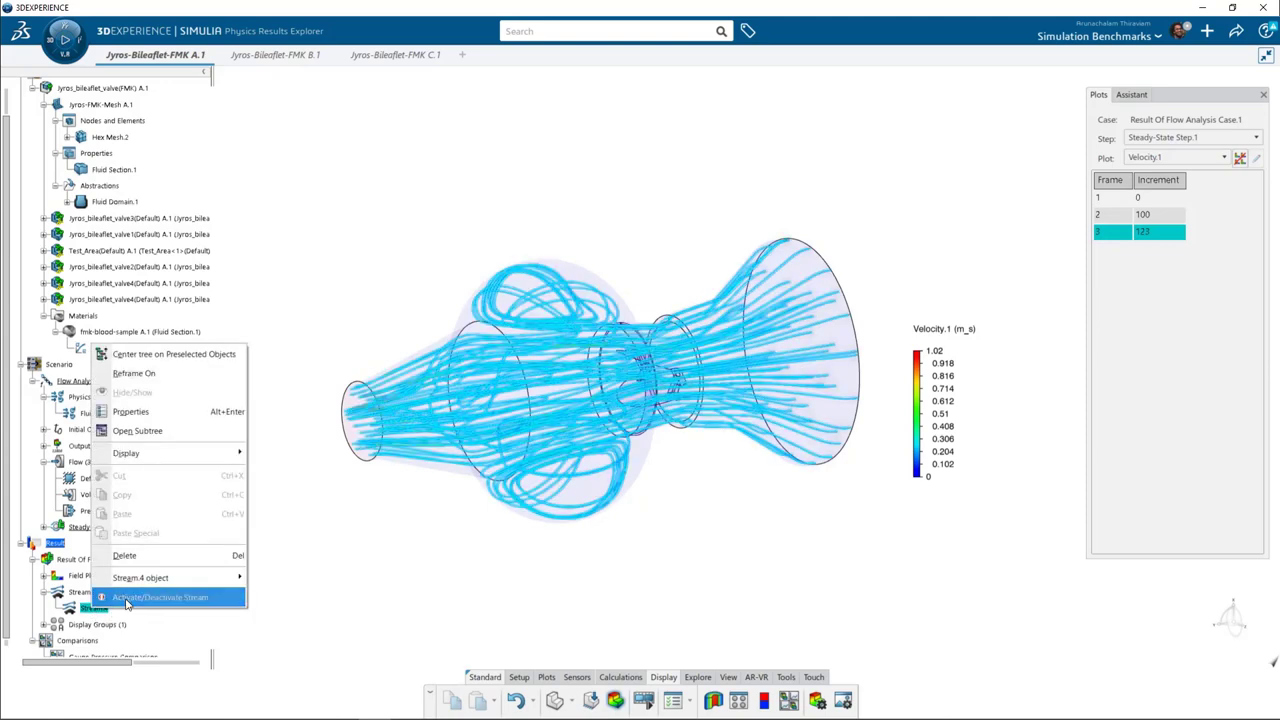
pyautogui.click(120, 597)
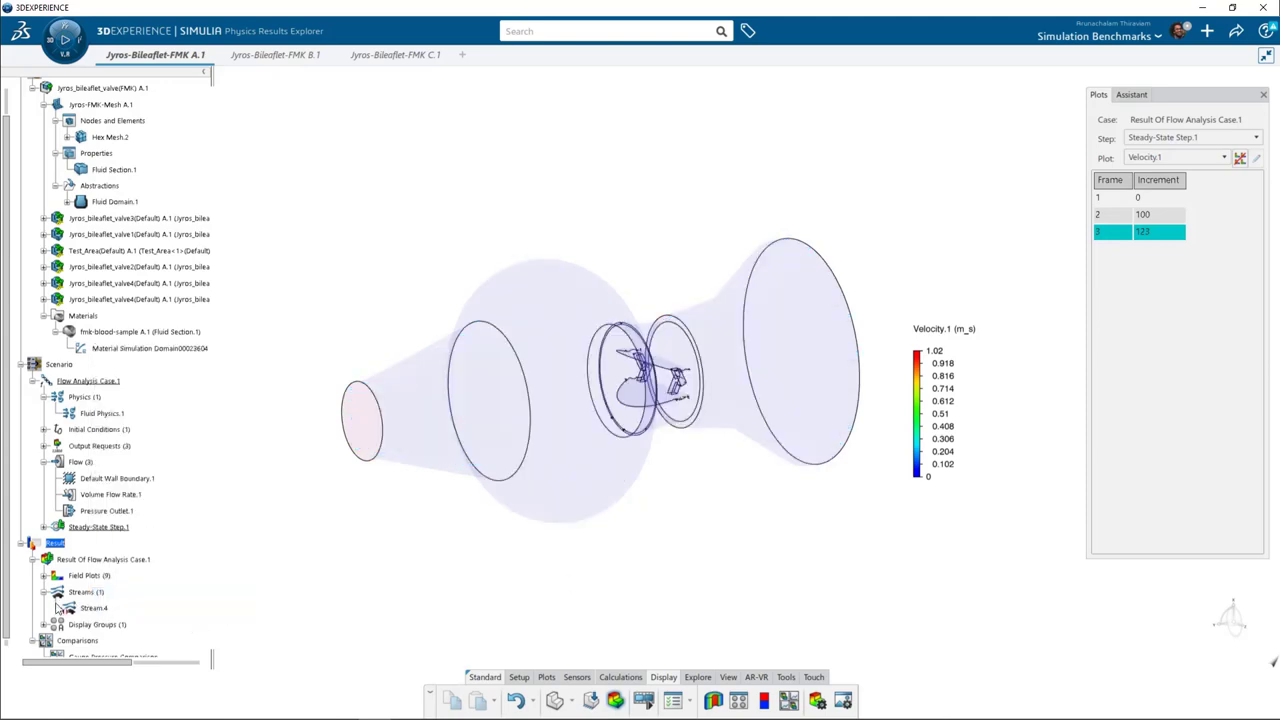
pyautogui.scroll(-1, 50, 658)
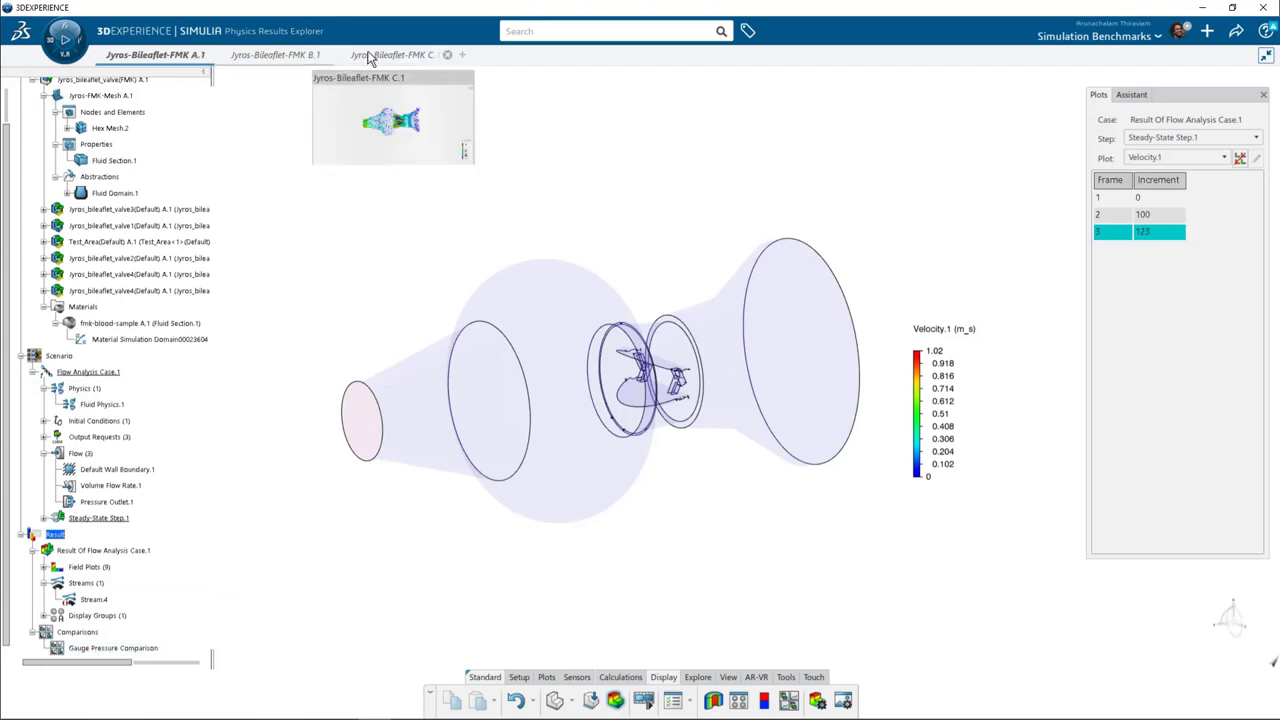
pyautogui.doubleClick(112, 648)
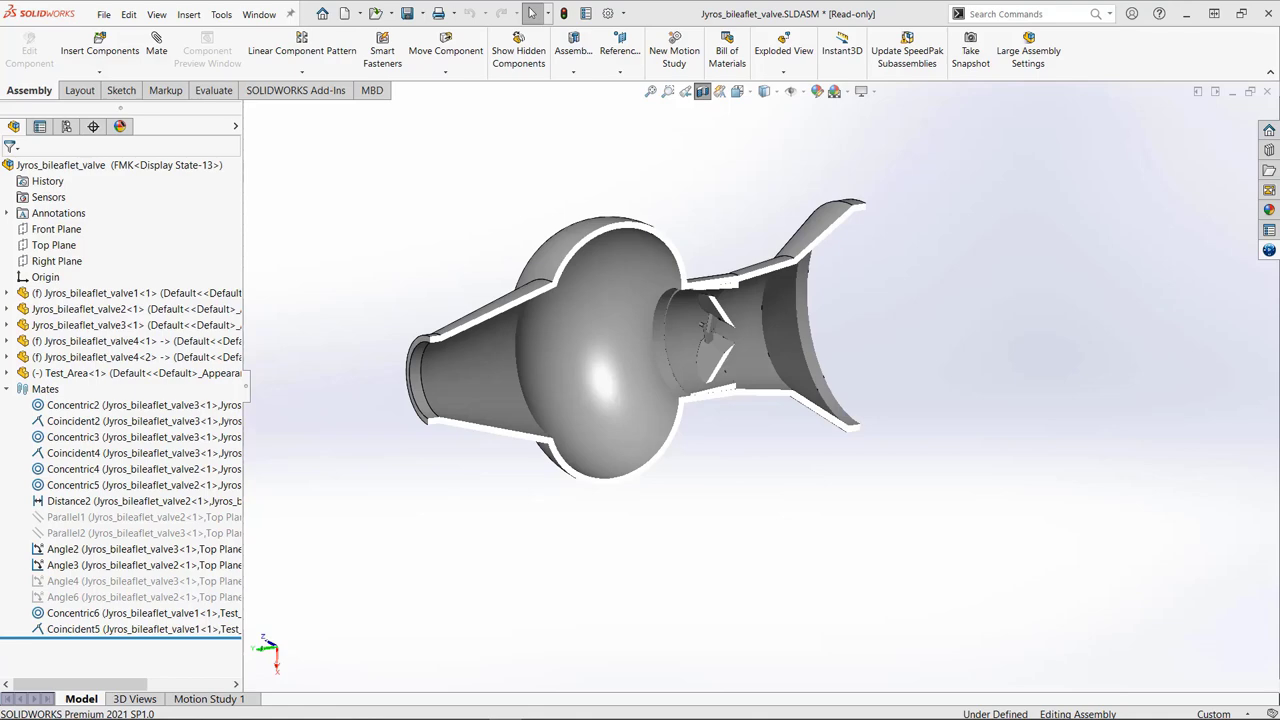
# Step: In the SOLIDWORKS valve assembly, set the Angle2 mate between the Jyros_bileaflet_valve3 leaflet and the Top Plane to 230 degrees
pyautogui.rightClick(79, 552)
pyautogui.click(91, 357)
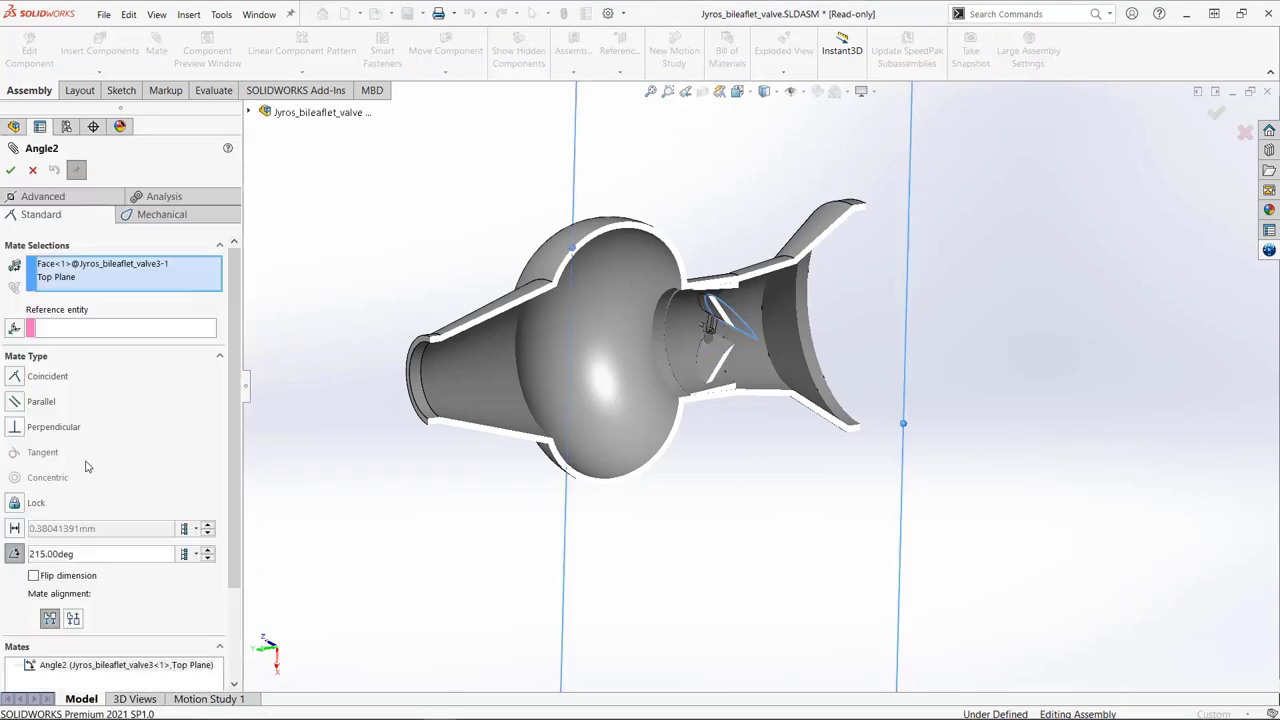
pyautogui.doubleClick(89, 554)
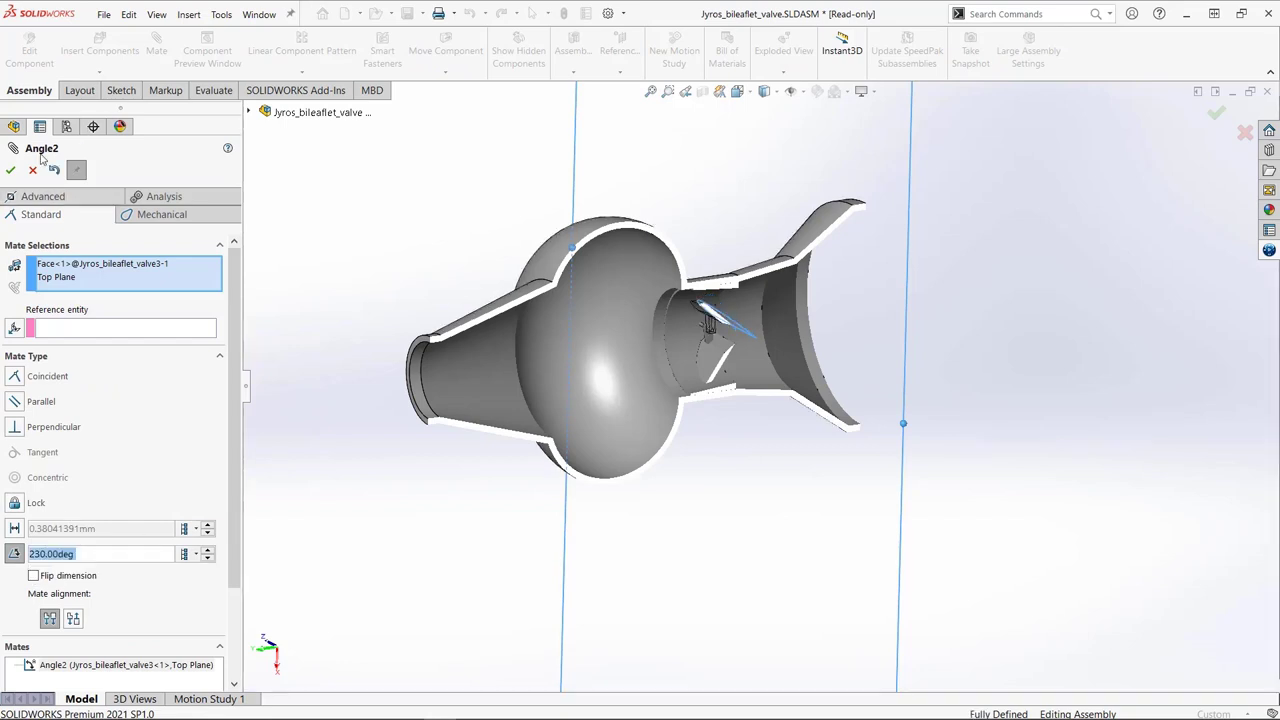
pyautogui.click(10, 170)
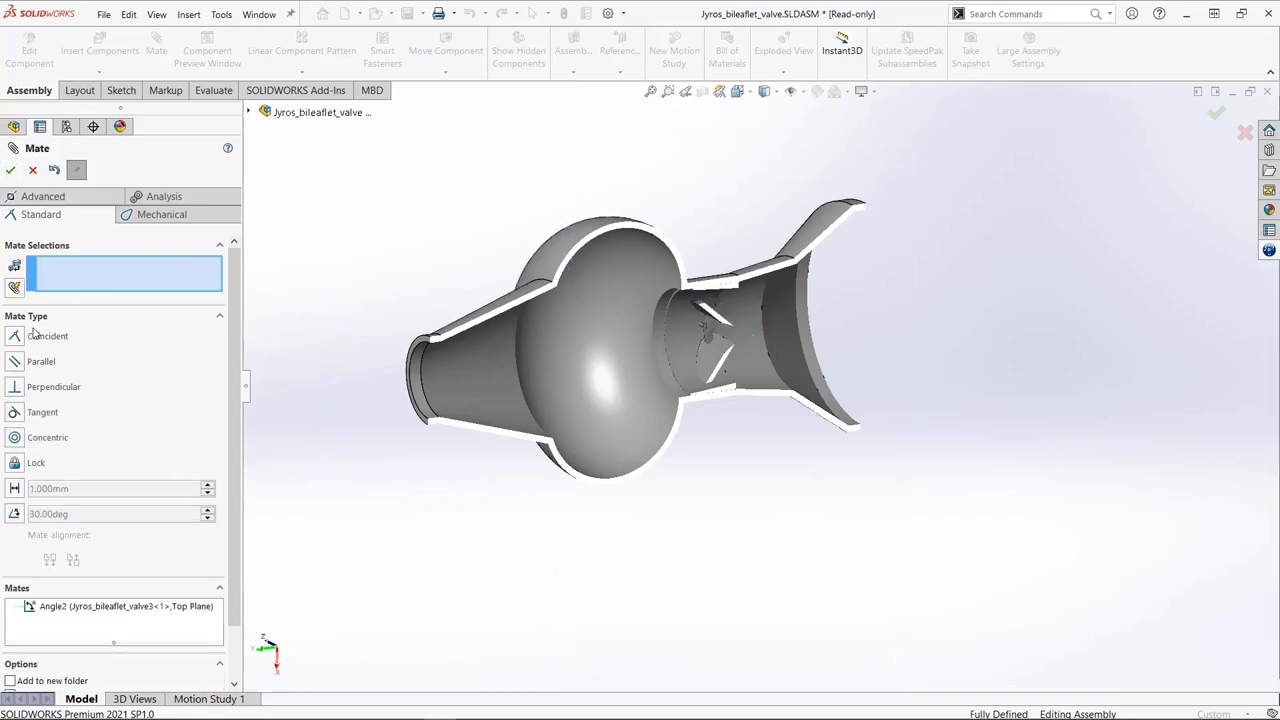
pyautogui.click(20, 172)
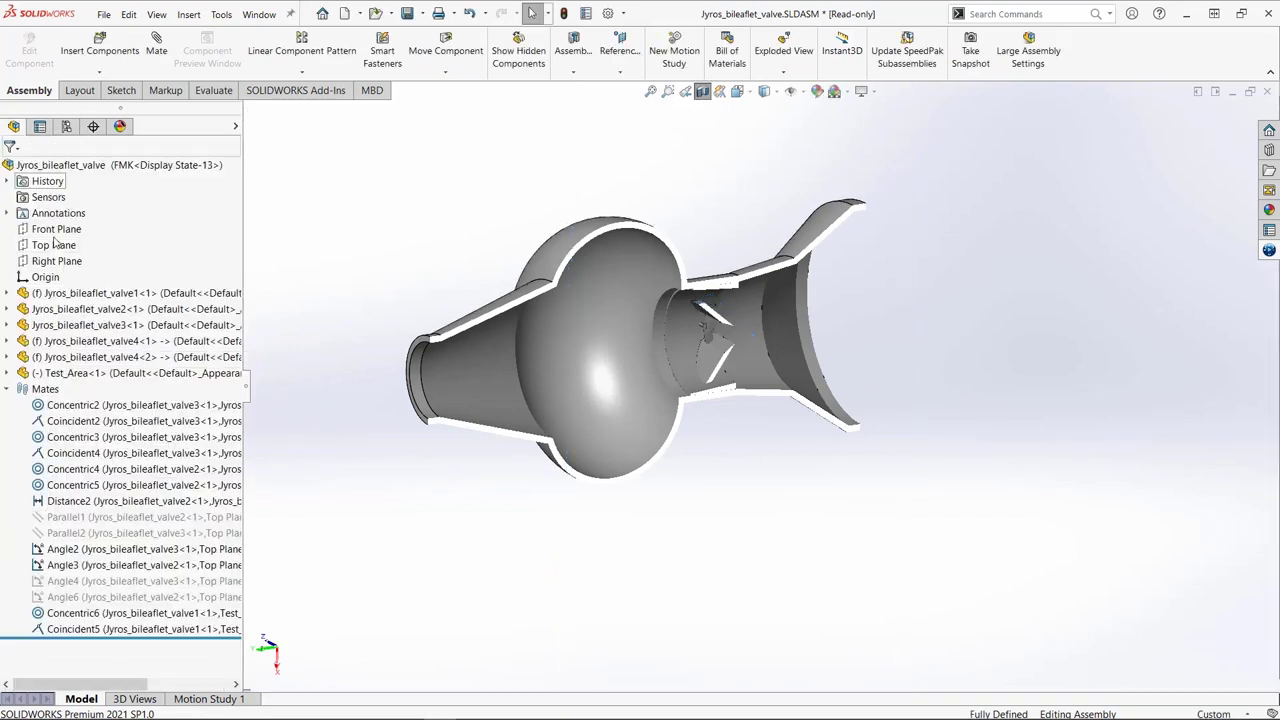
# Step: Set the Angle3 mate between the Jyros_bileaflet_valve2 leaflet and the Top Plane to 130 degrees
pyautogui.rightClick(80, 568)
pyautogui.click(95, 366)
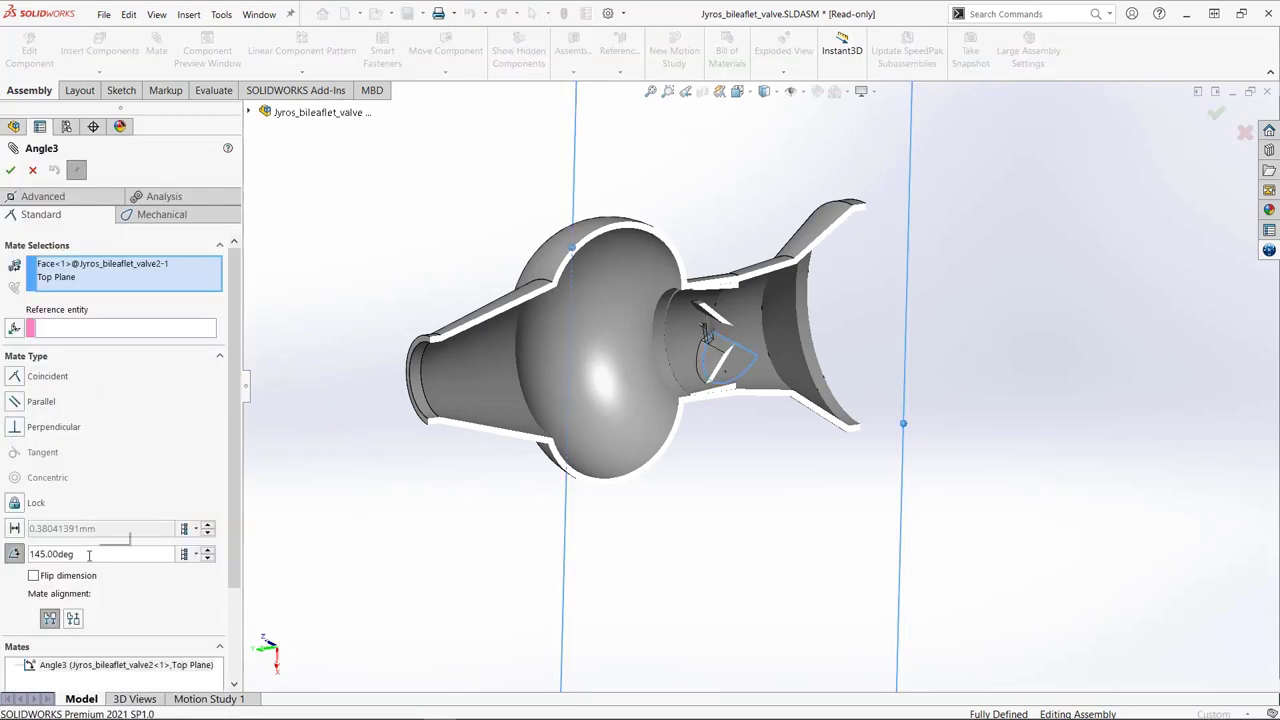
pyautogui.doubleClick(100, 556)
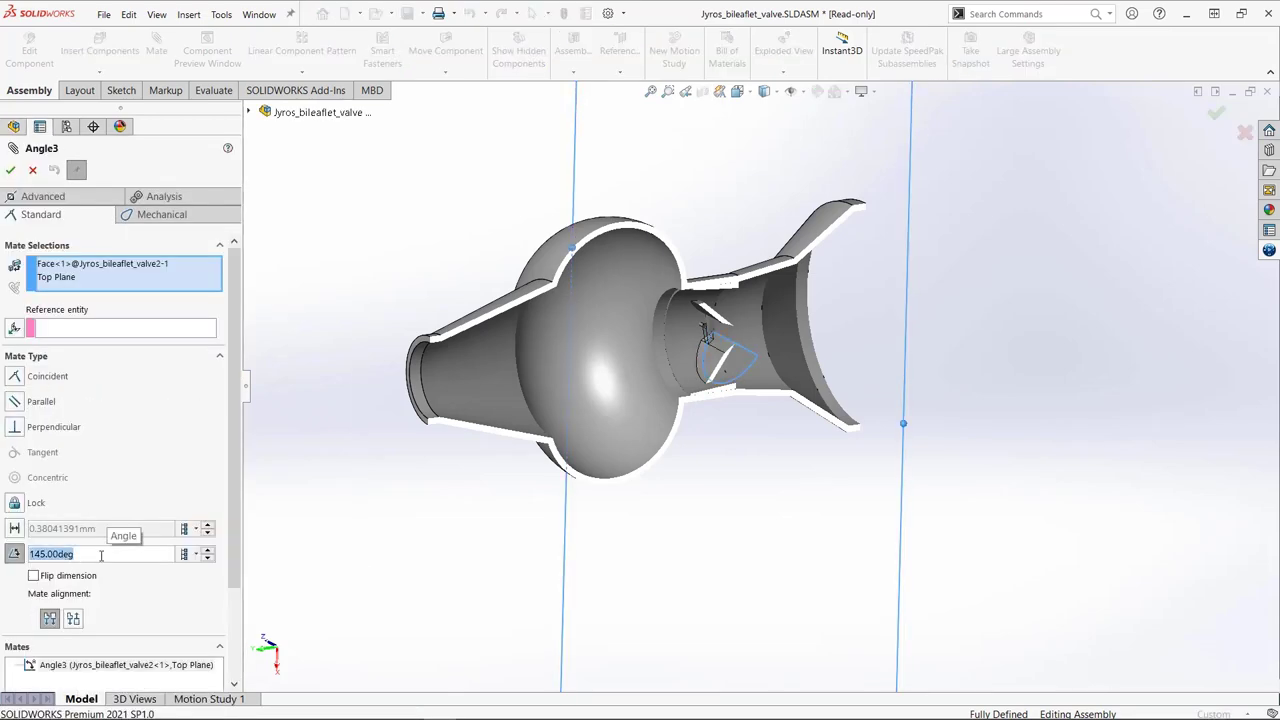
pyautogui.write('160')
pyautogui.press('Return')
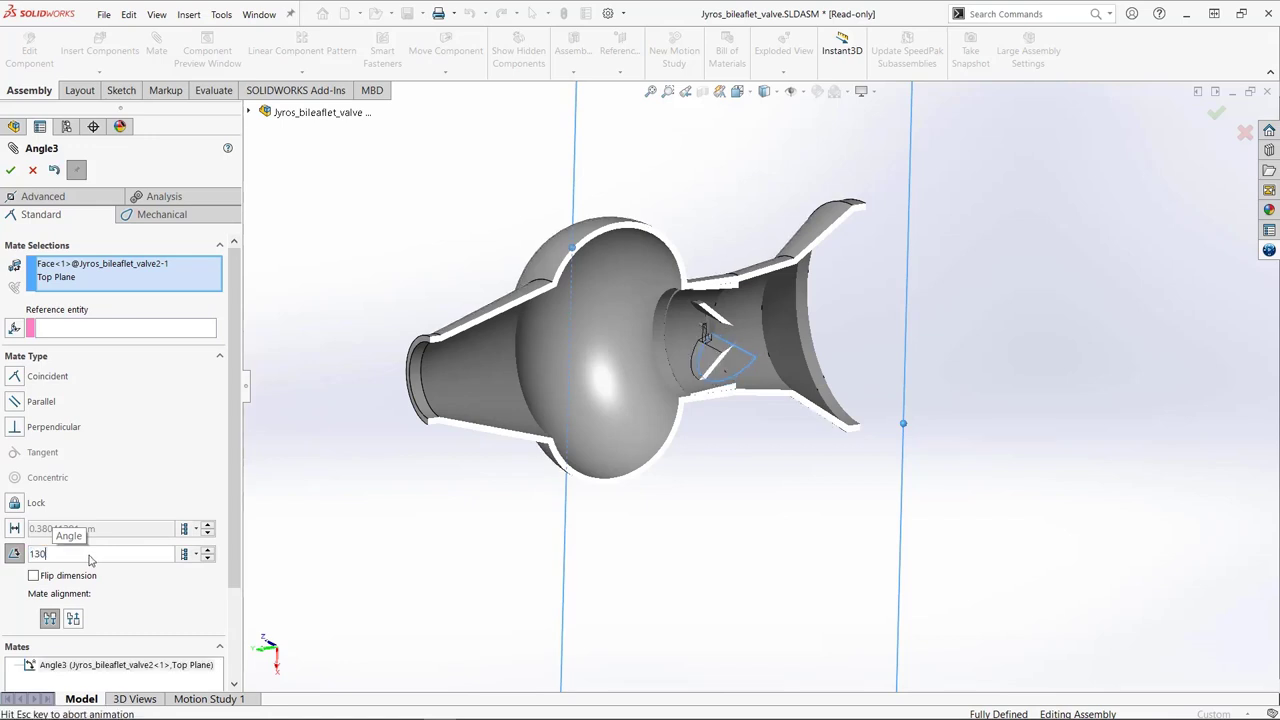
pyautogui.click(10, 170)
pyautogui.click(33, 171)
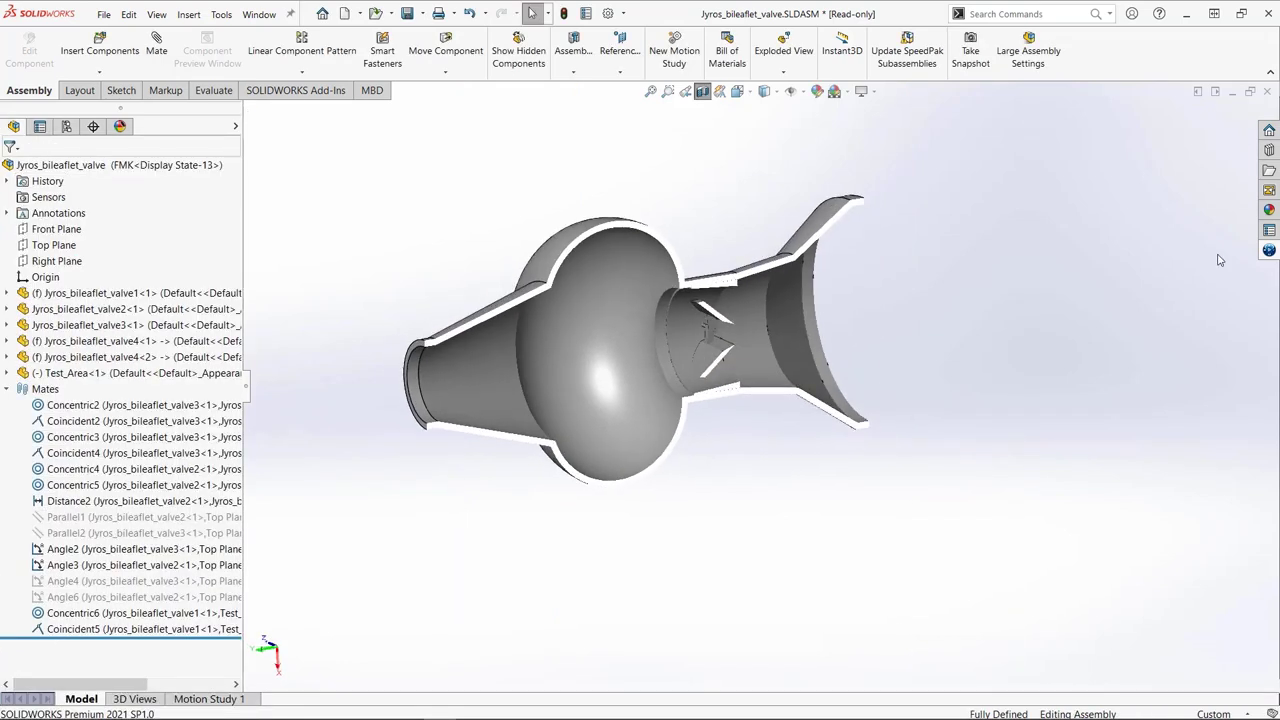
# Step: Reserve the Jyros_bileaflet_valve assembly and all its components, including Test_Area, in the 3DEXPERIENCE session
pyautogui.click(1269, 251)
pyautogui.click(886, 157)
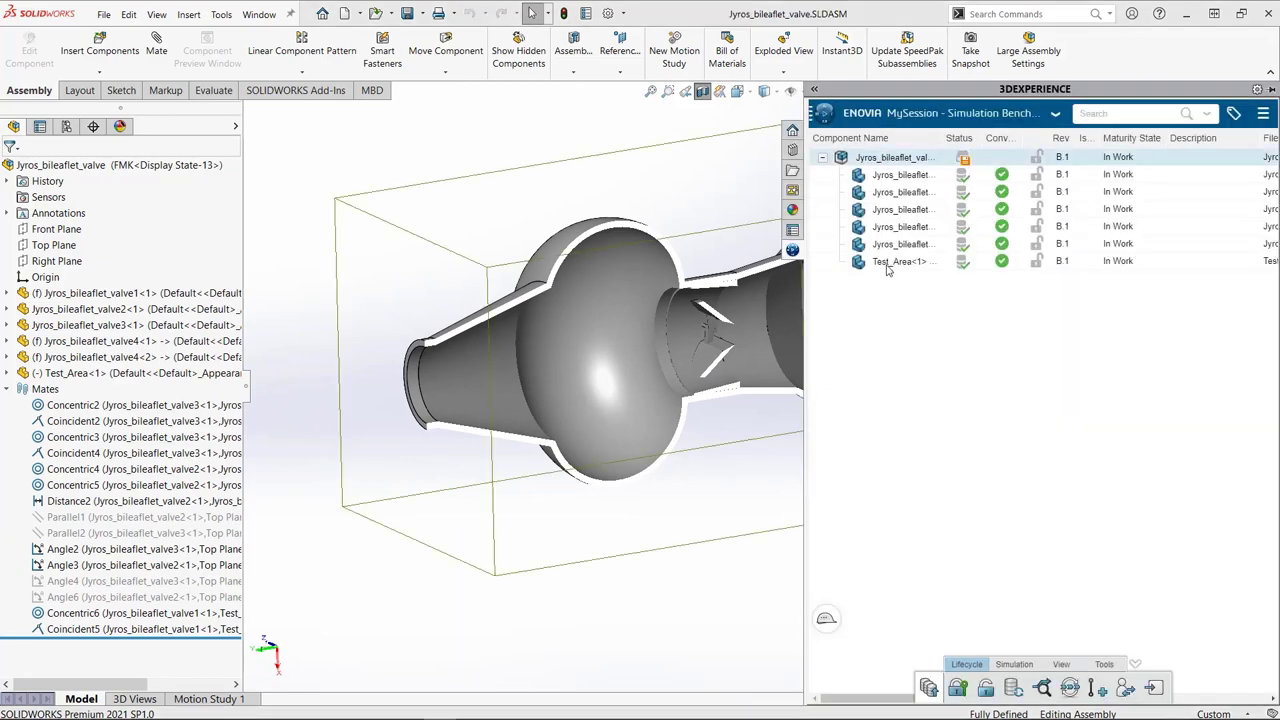
pyautogui.keyDown('shift'); pyautogui.click(886, 265); pyautogui.keyUp('shift')
pyautogui.rightClick(887, 269)
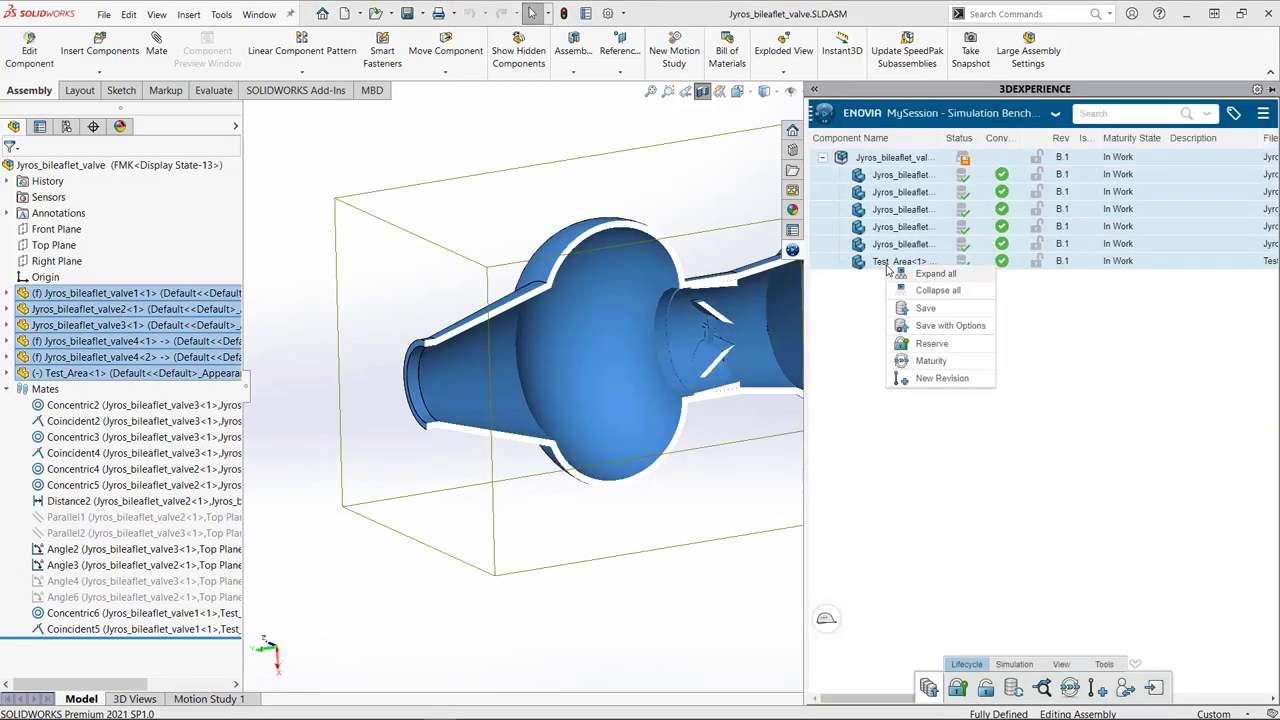
pyautogui.click(930, 346)
# Step: Save the assembly to 3DEXPERIENCE with options, creating a new revision for every file
pyautogui.rightClick(879, 161)
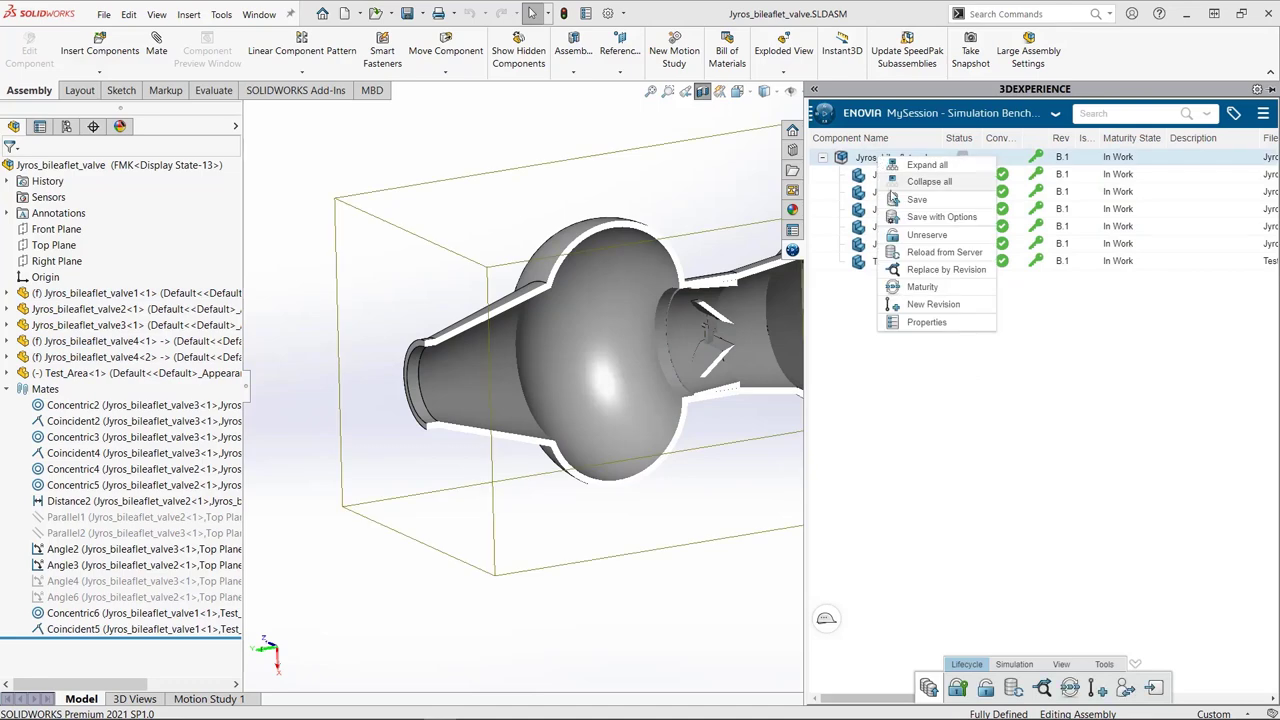
pyautogui.click(898, 227)
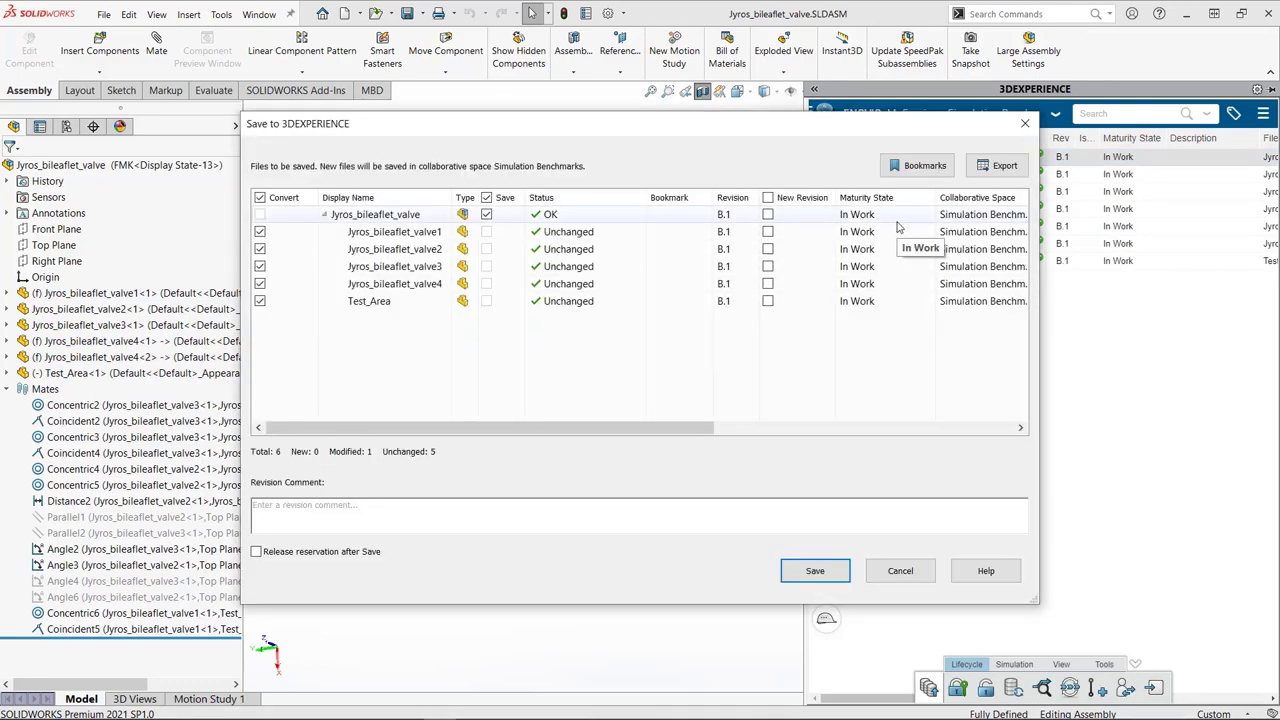
pyautogui.click(767, 197)
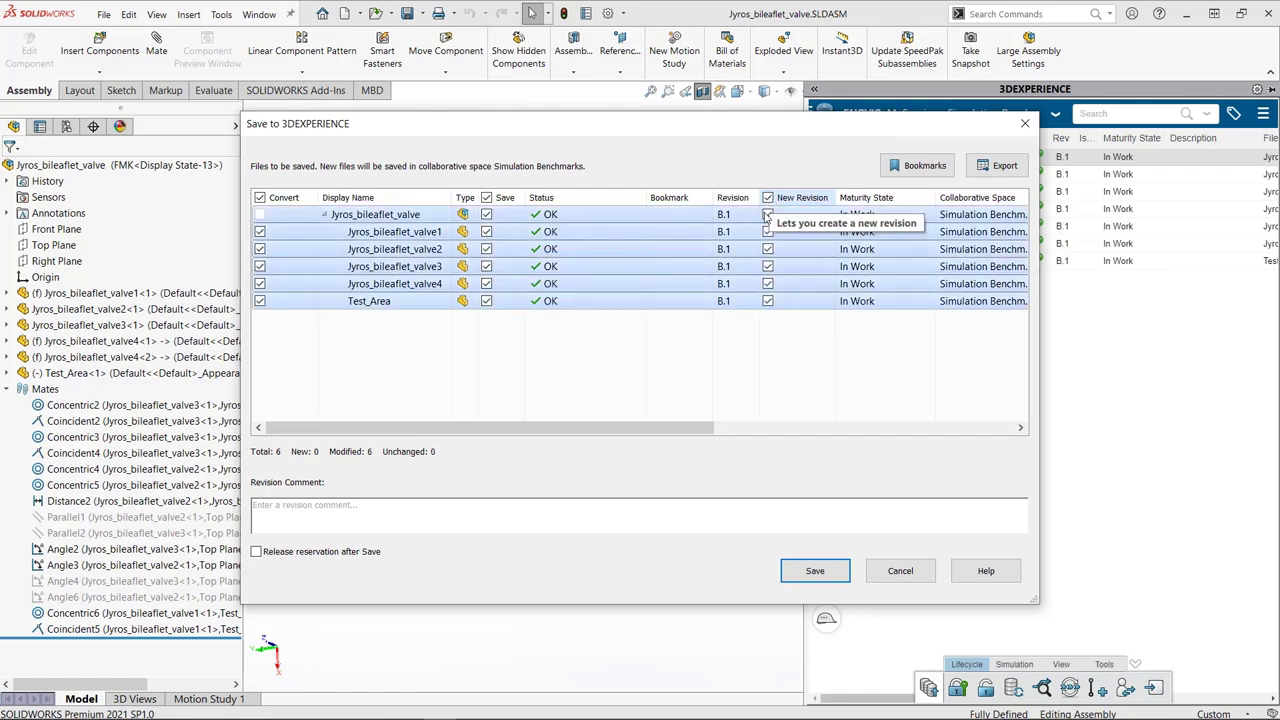
pyautogui.click(813, 570)
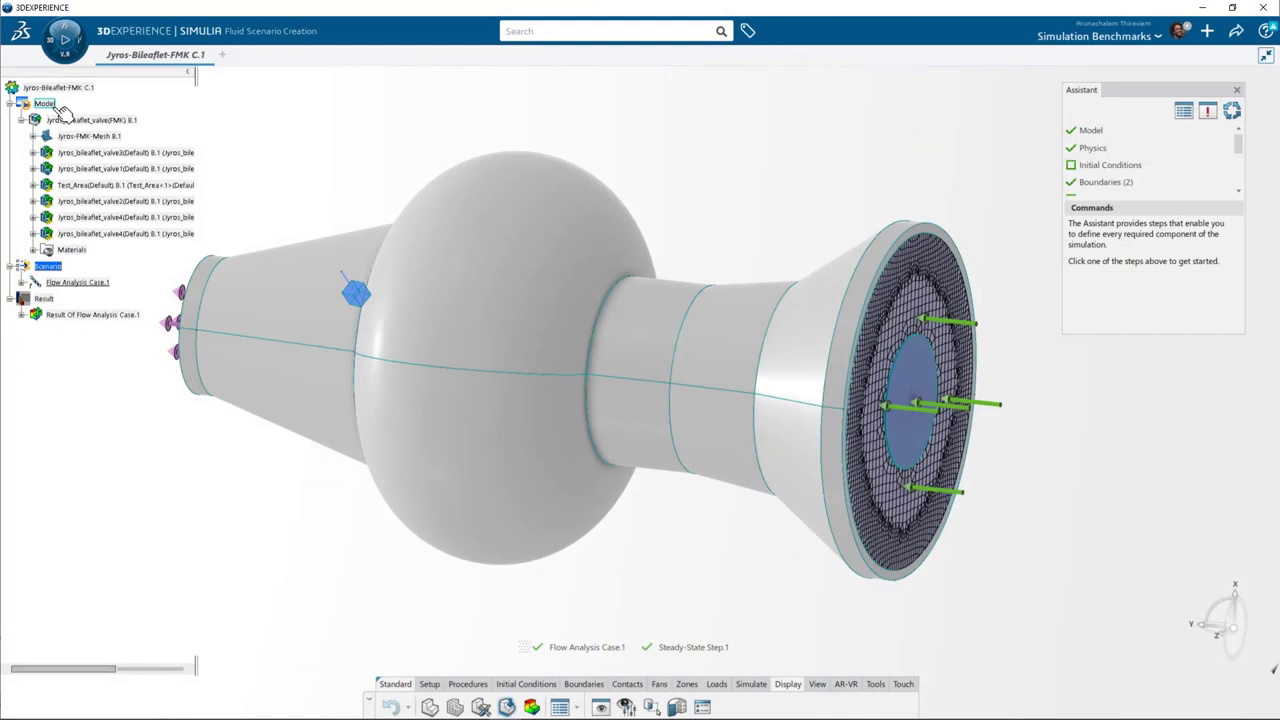
# Step: In the 3DEXPERIENCE Fluid Scenario Creation app, replace the Jyros-Bileaflet-FMK C.1 simulation's model with valve revision C.1
pyautogui.click(60, 107)
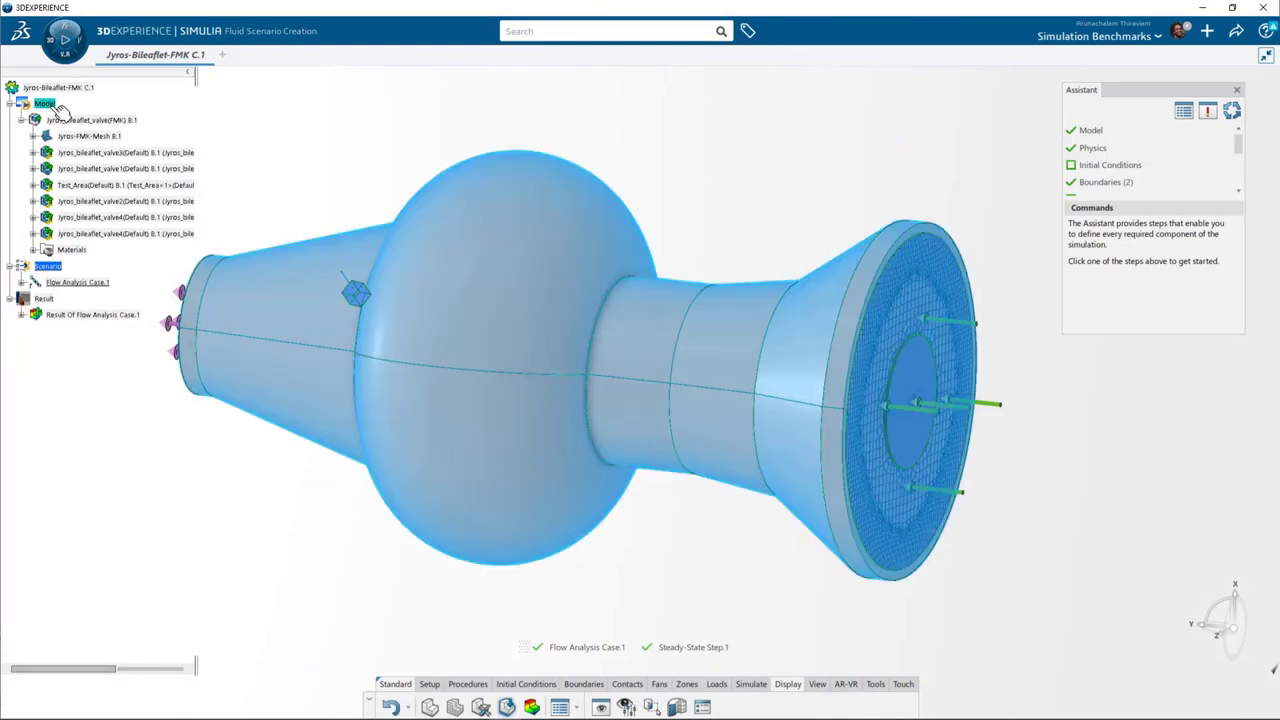
pyautogui.rightClick(60, 107)
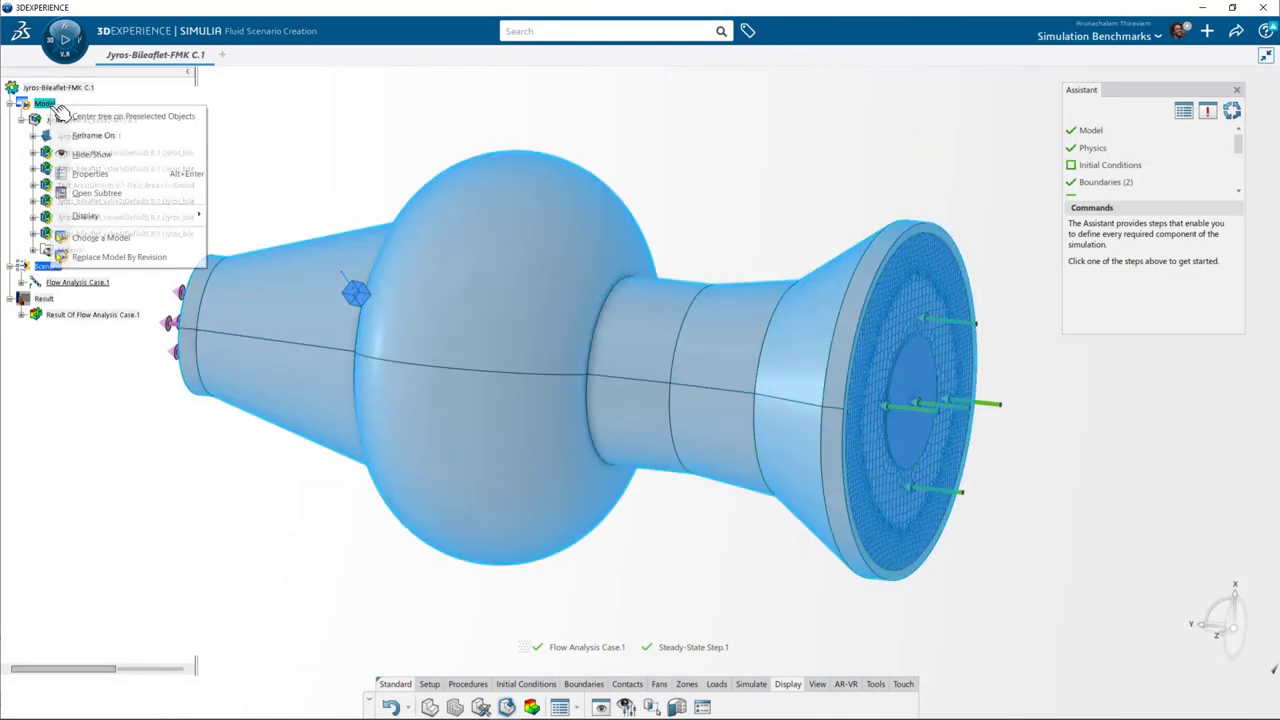
pyautogui.click(120, 256)
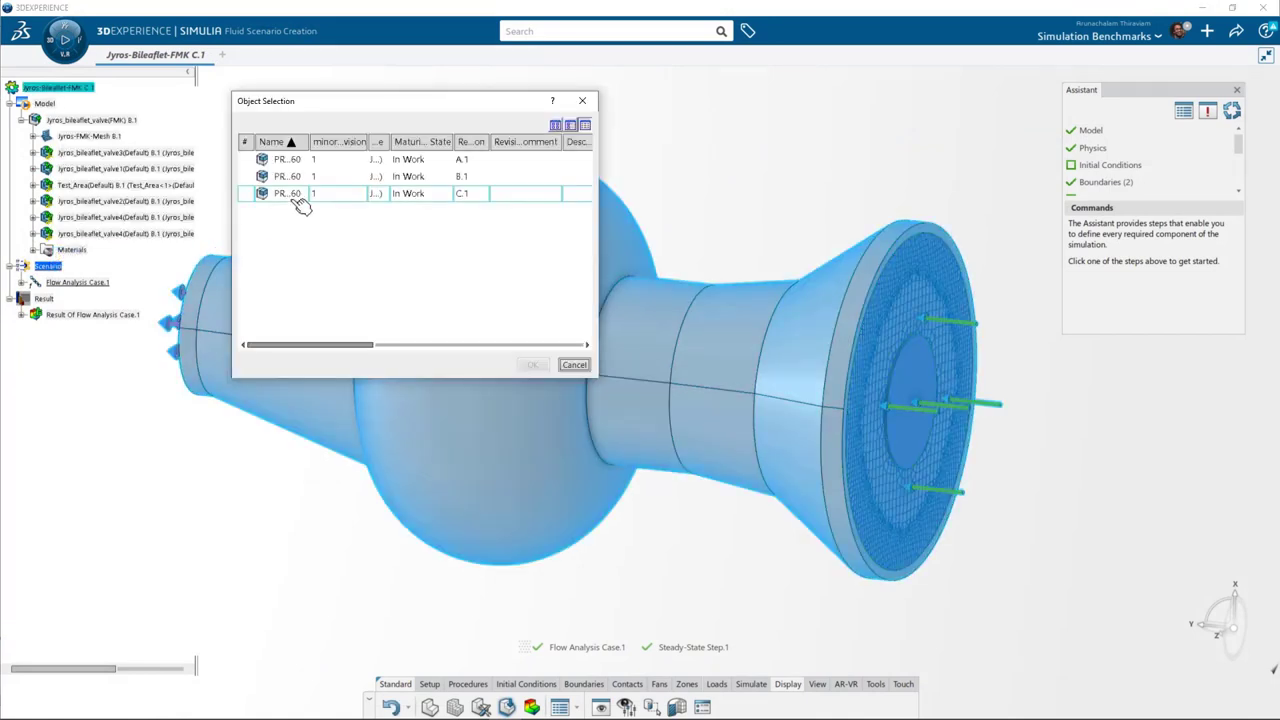
pyautogui.click(292, 193)
pyautogui.click(532, 365)
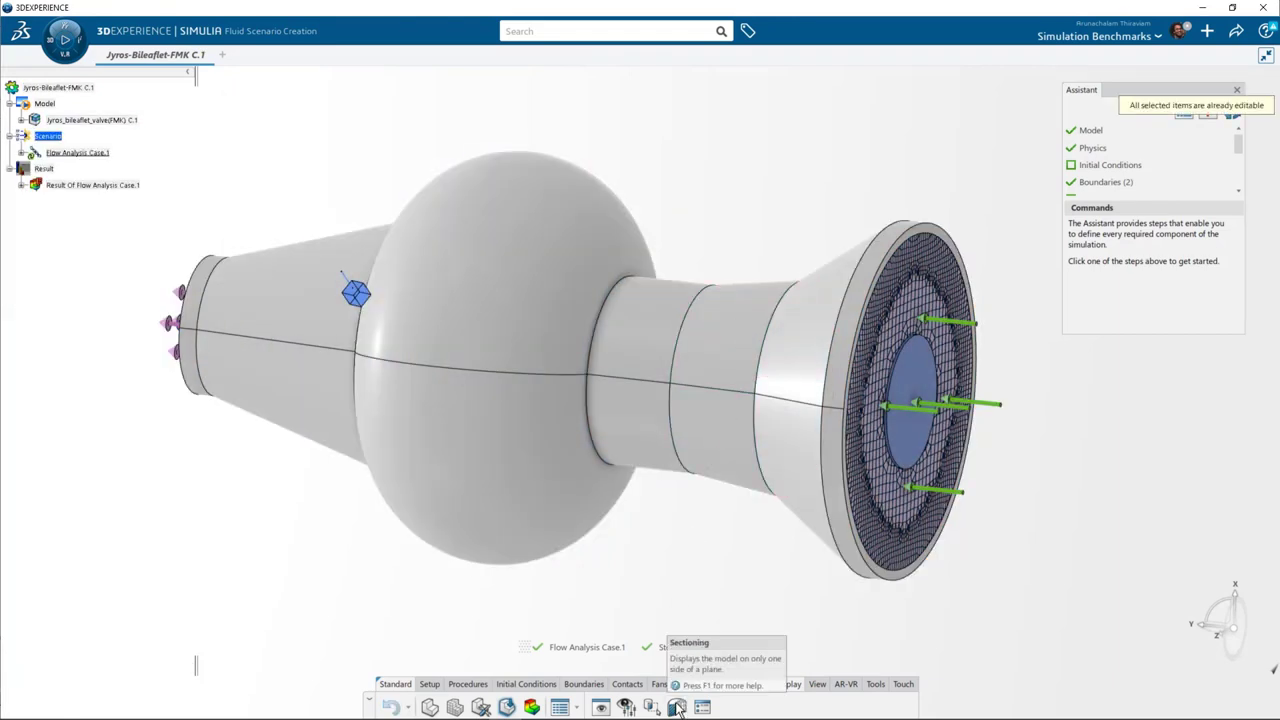
# Step: Section the revised valve model on the Z-axis plane and examine the leaflets against the existing mesh
pyautogui.click(677, 707)
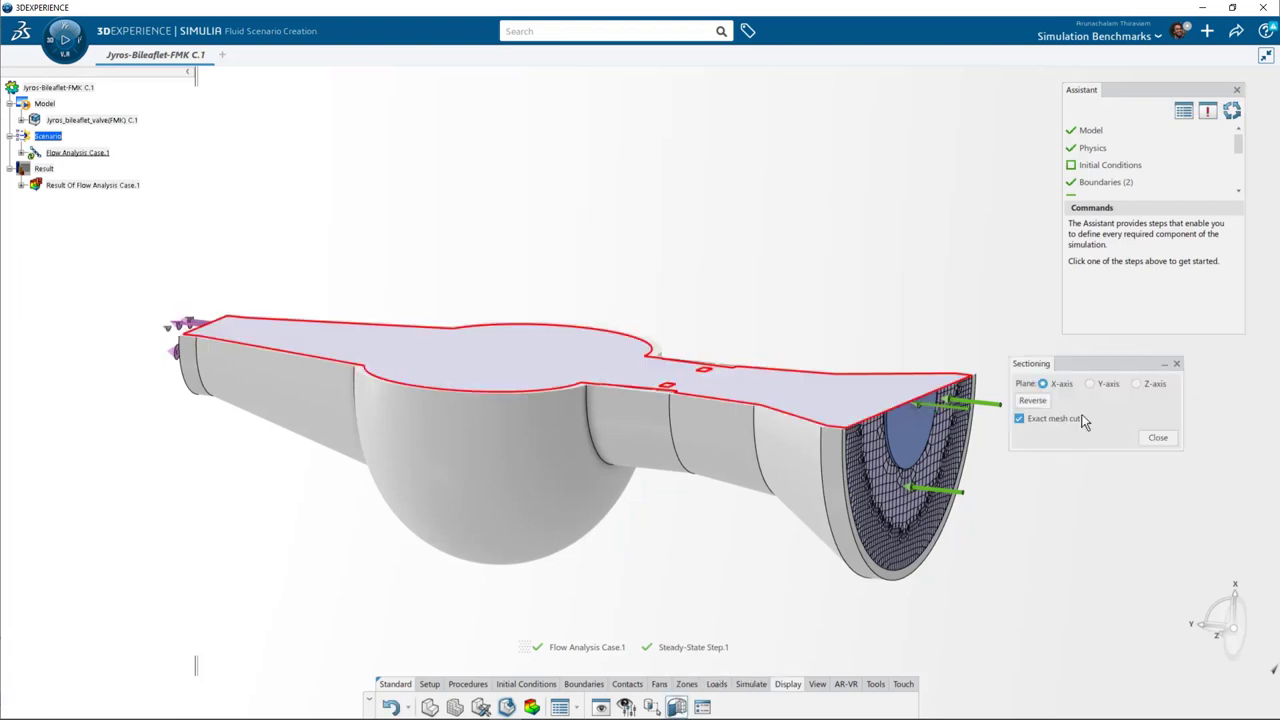
pyautogui.click(1136, 384)
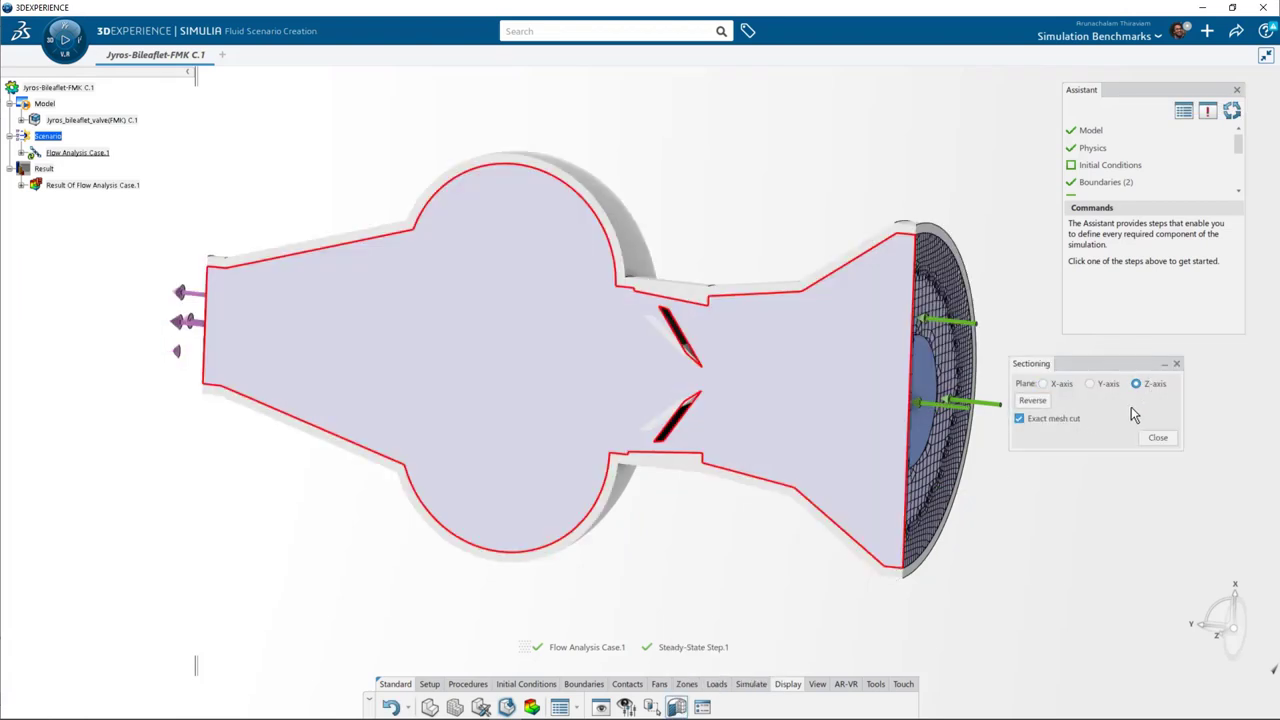
pyautogui.scroll(5, 673, 372)
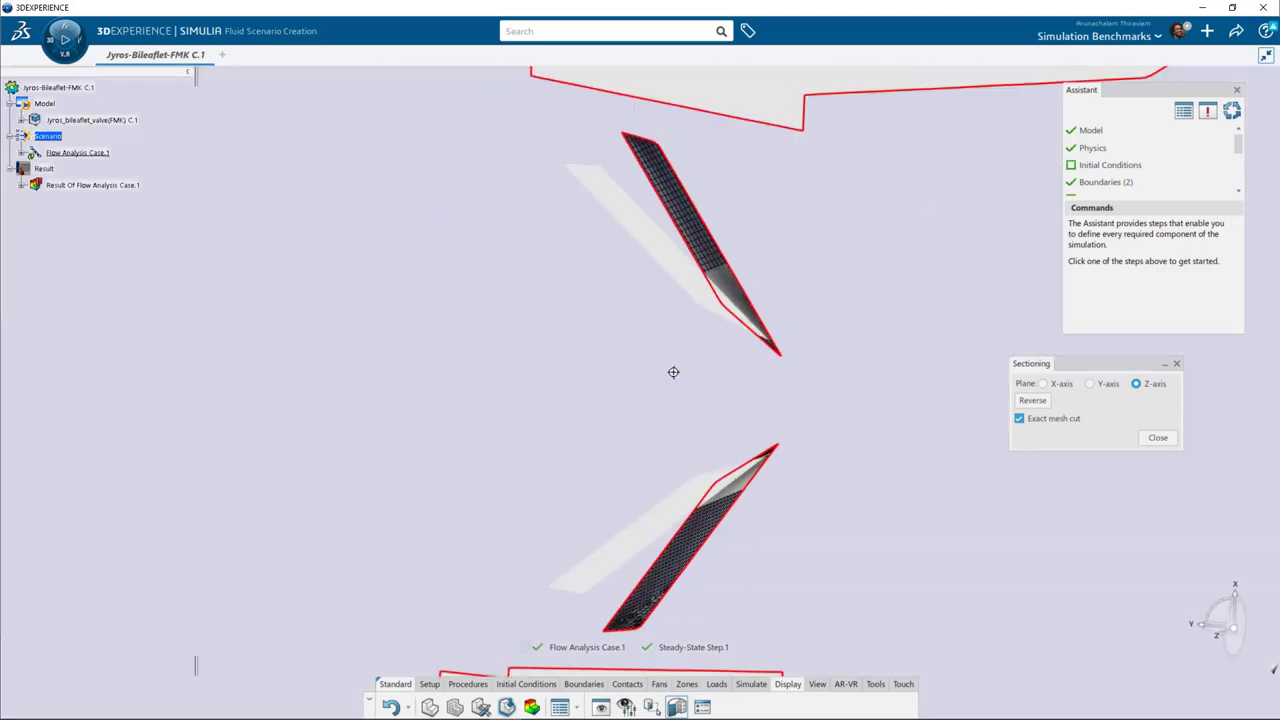
pyautogui.scroll(1, 673, 372)
pyautogui.scroll(-4, 747, 321)
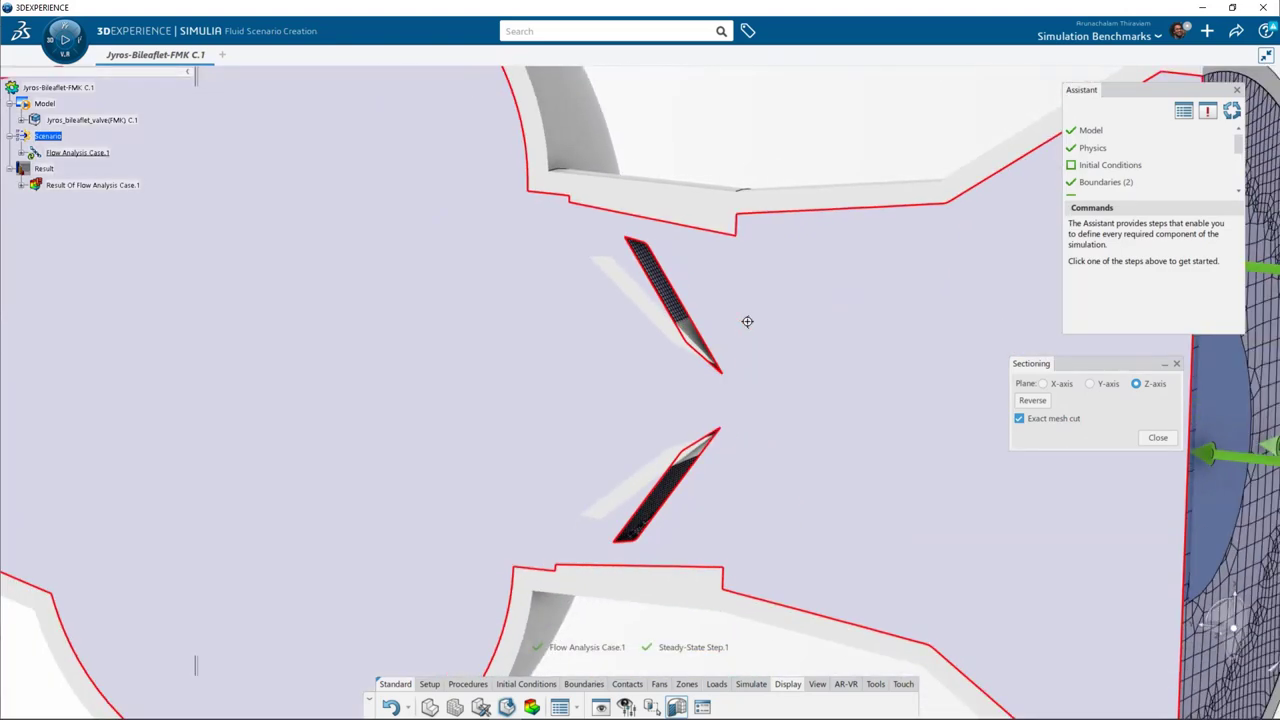
pyautogui.scroll(-5, 747, 321)
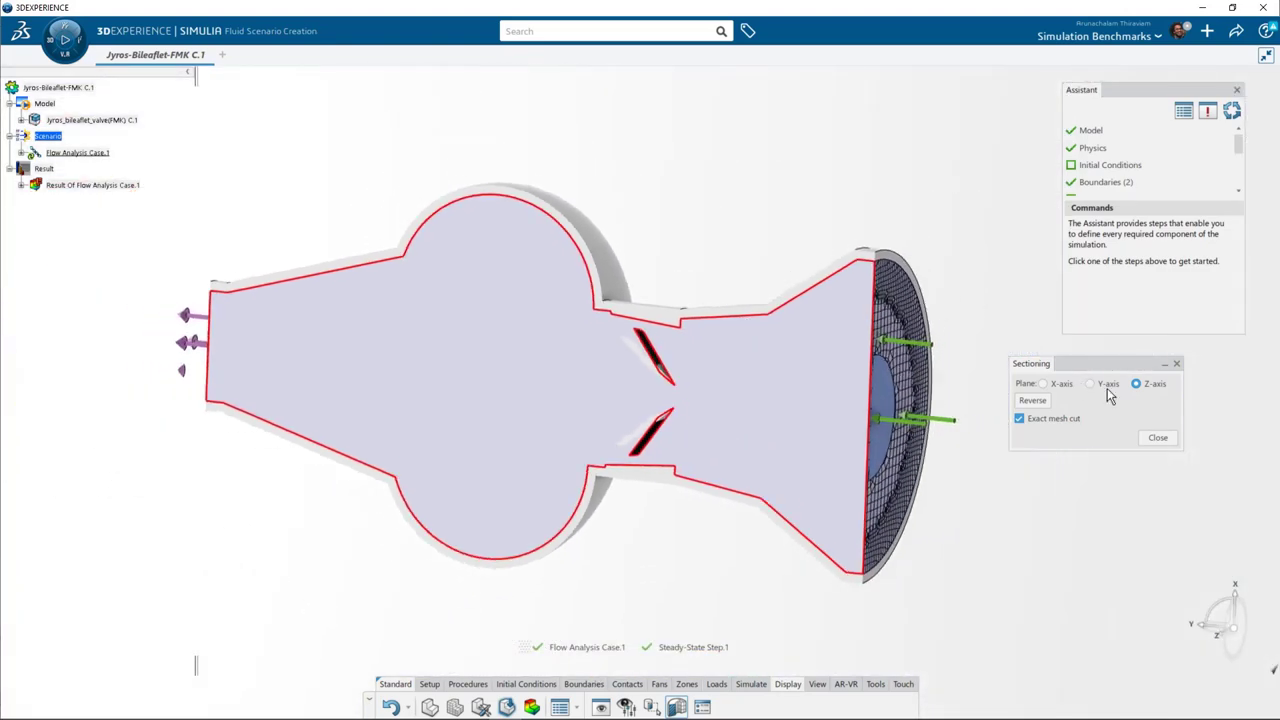
pyautogui.click(1160, 438)
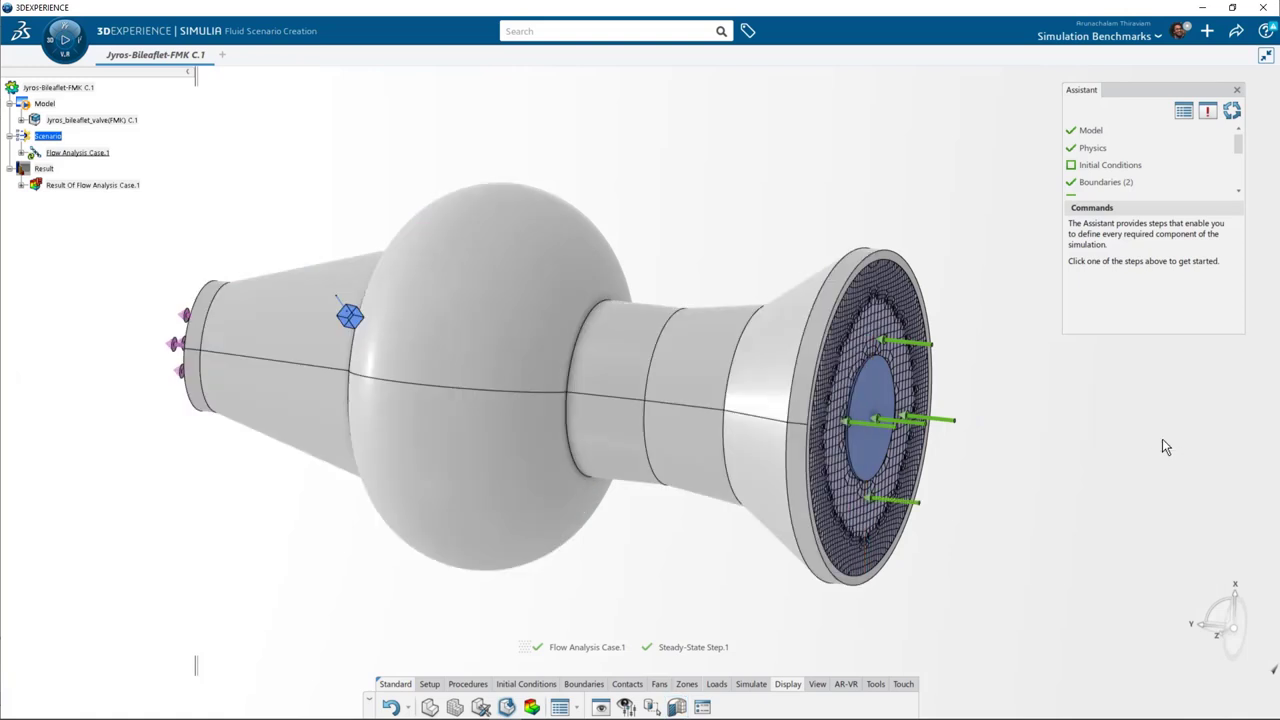
# Step: Update the simulation to match the new valve revision and hide the Shape representation to expose the mesh
pyautogui.click(1236, 119)
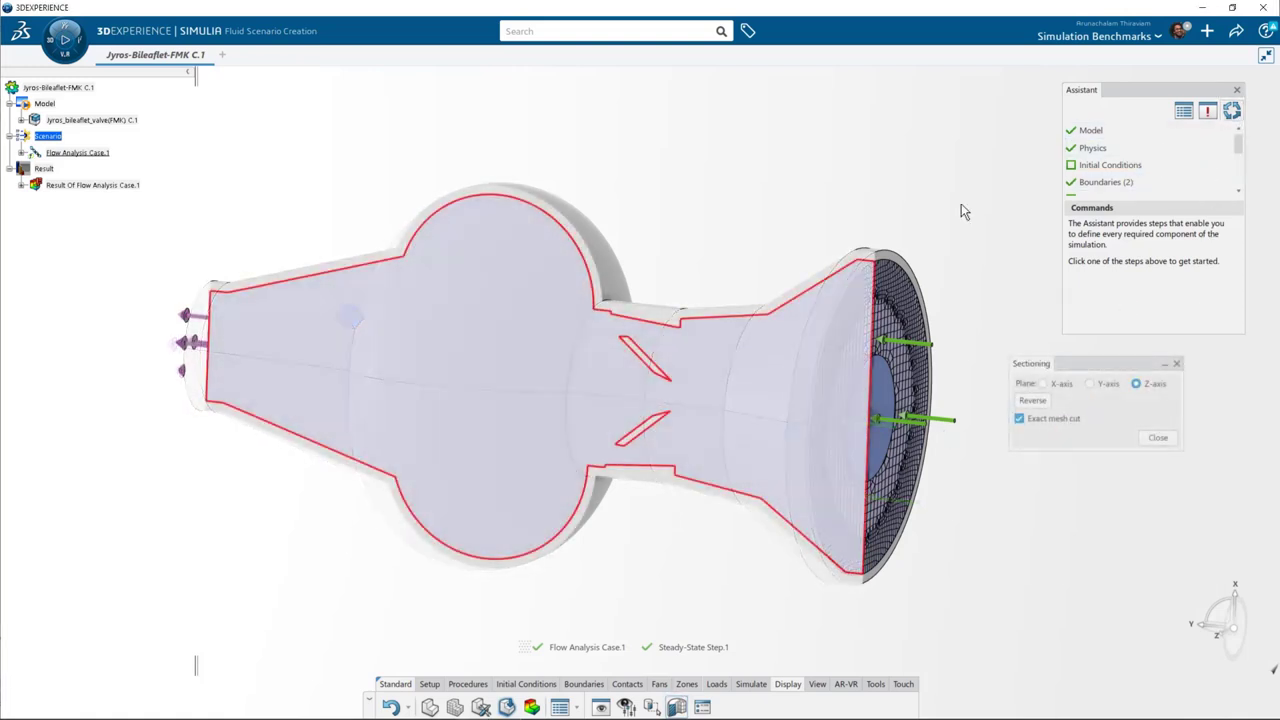
pyautogui.rightClick(961, 205)
pyautogui.click(994, 390)
pyautogui.click(1028, 483)
pyautogui.click(1028, 513)
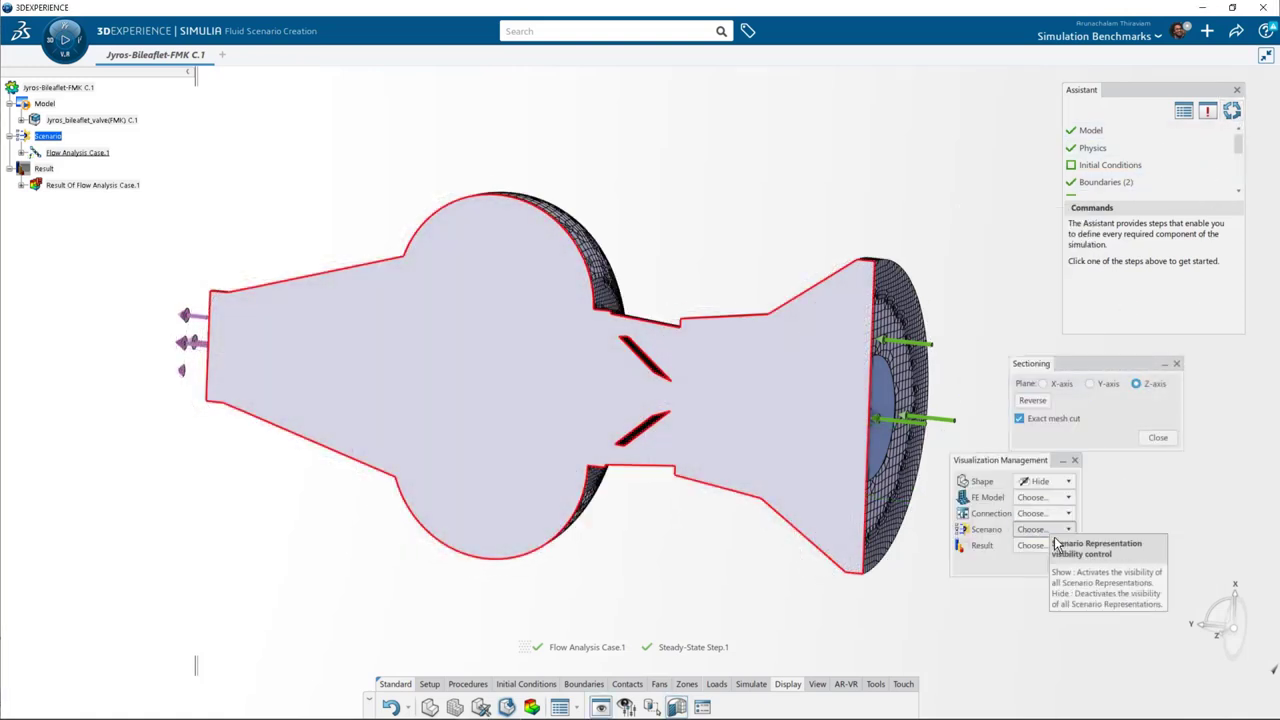
pyautogui.click(1060, 563)
# Step: Turn off the exact mesh cut in the Z-axis section and examine the updated fluid mesh around the leaflets
pyautogui.click(1020, 420)
pyautogui.scroll(8, 649, 357)
pyautogui.moveTo(634, 354); pyautogui.dragTo(649, 474, button='middle')
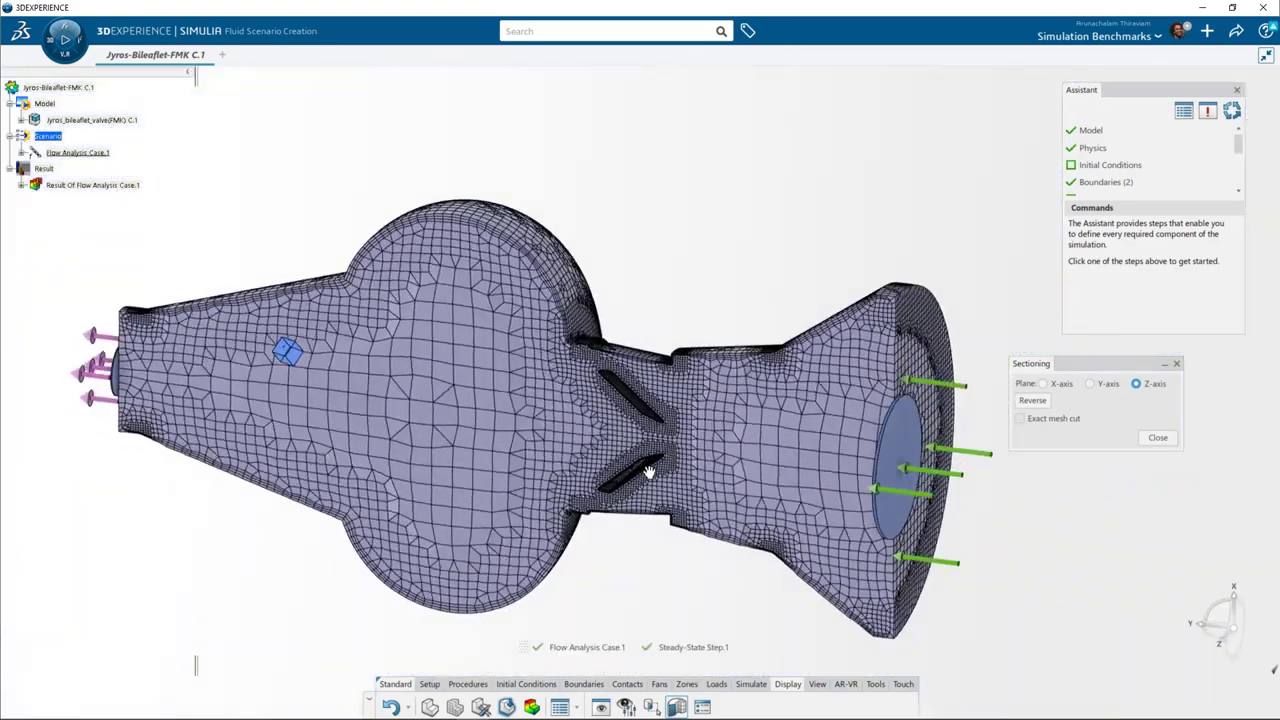
pyautogui.click(1156, 438)
# Step: Run Flow Analysis Case.1 as a local interactive simulation with the Embedded license, overwriting the previous results
pyautogui.moveTo(1086, 334); pyautogui.dragTo(1090, 485)
pyautogui.click(1096, 268)
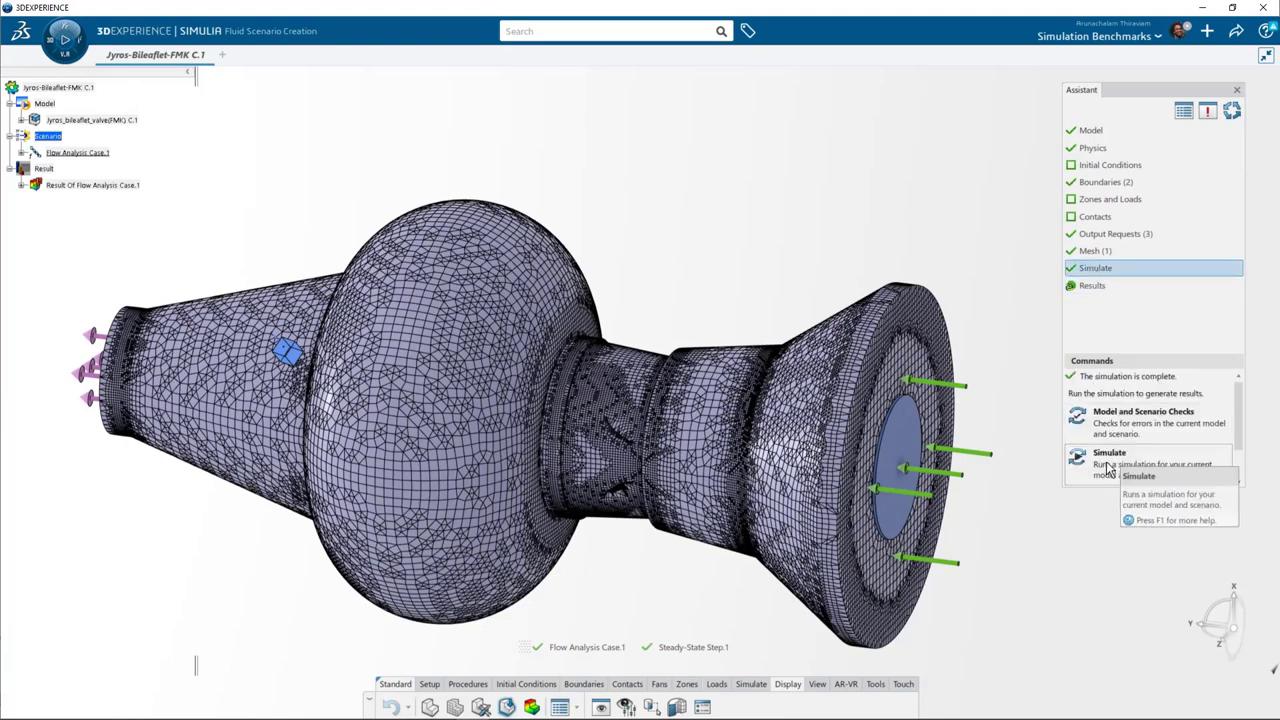
pyautogui.click(1107, 470)
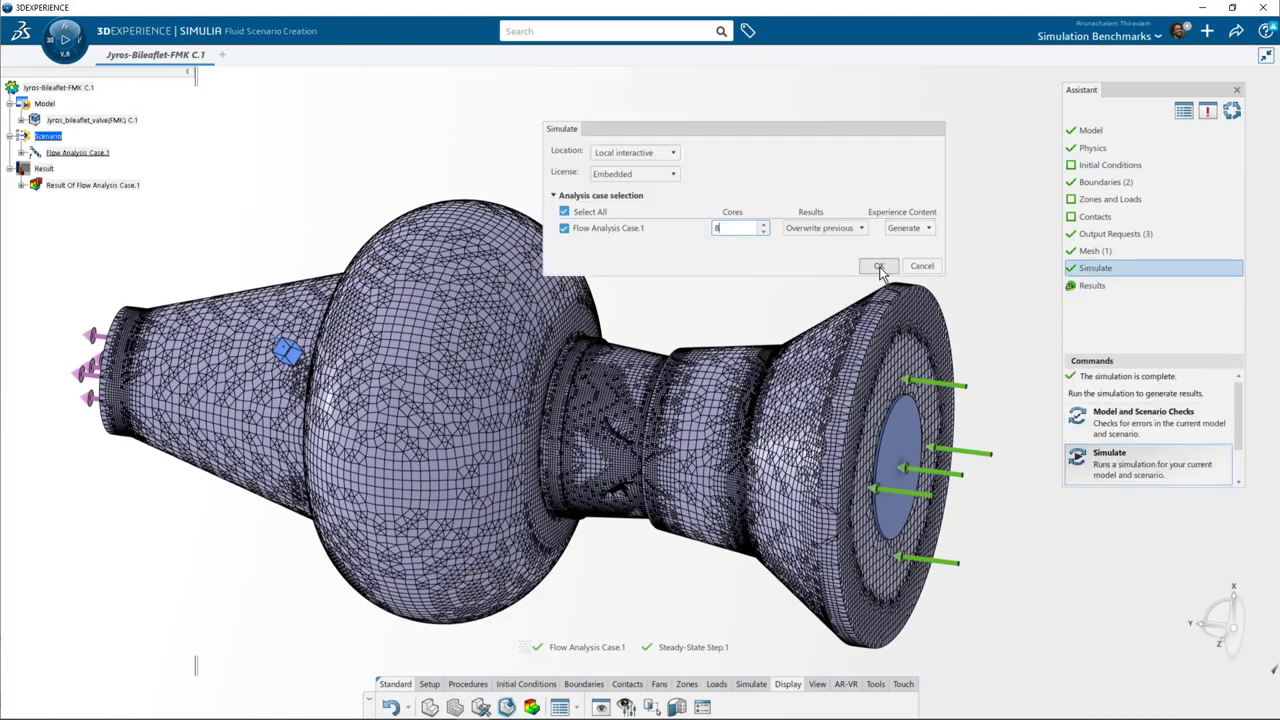
pyautogui.click(879, 267)
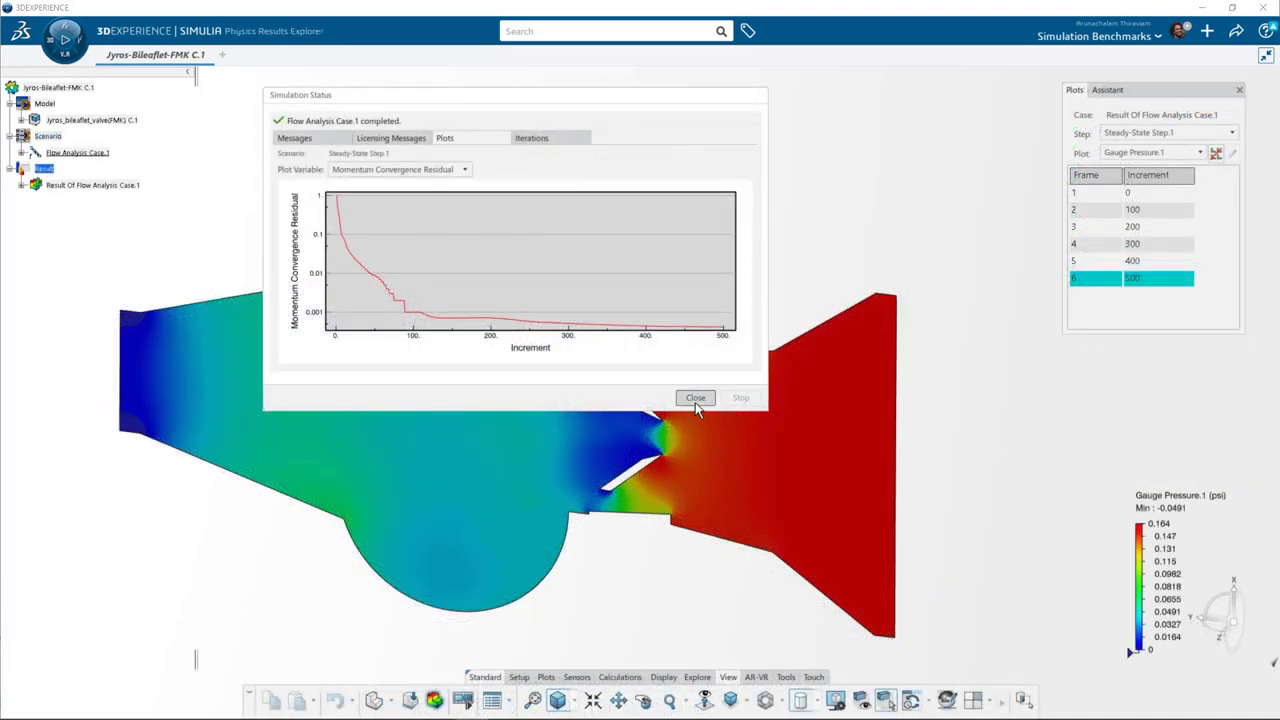
# Step: Dismiss the simulation status and examine the Gauge Pressure.1 contour around the repositioned leaflets at increment 500
pyautogui.click(695, 398)
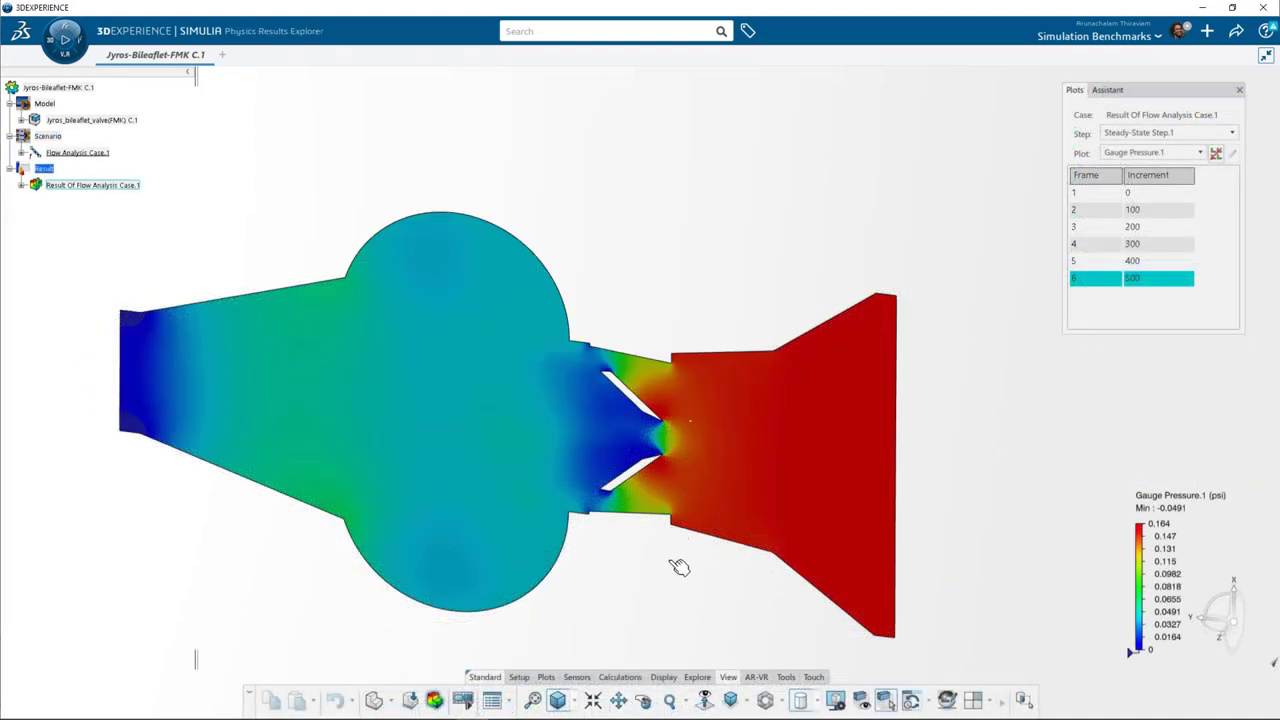
pyautogui.moveTo(669, 571); pyautogui.dragTo(763, 474, button='middle')
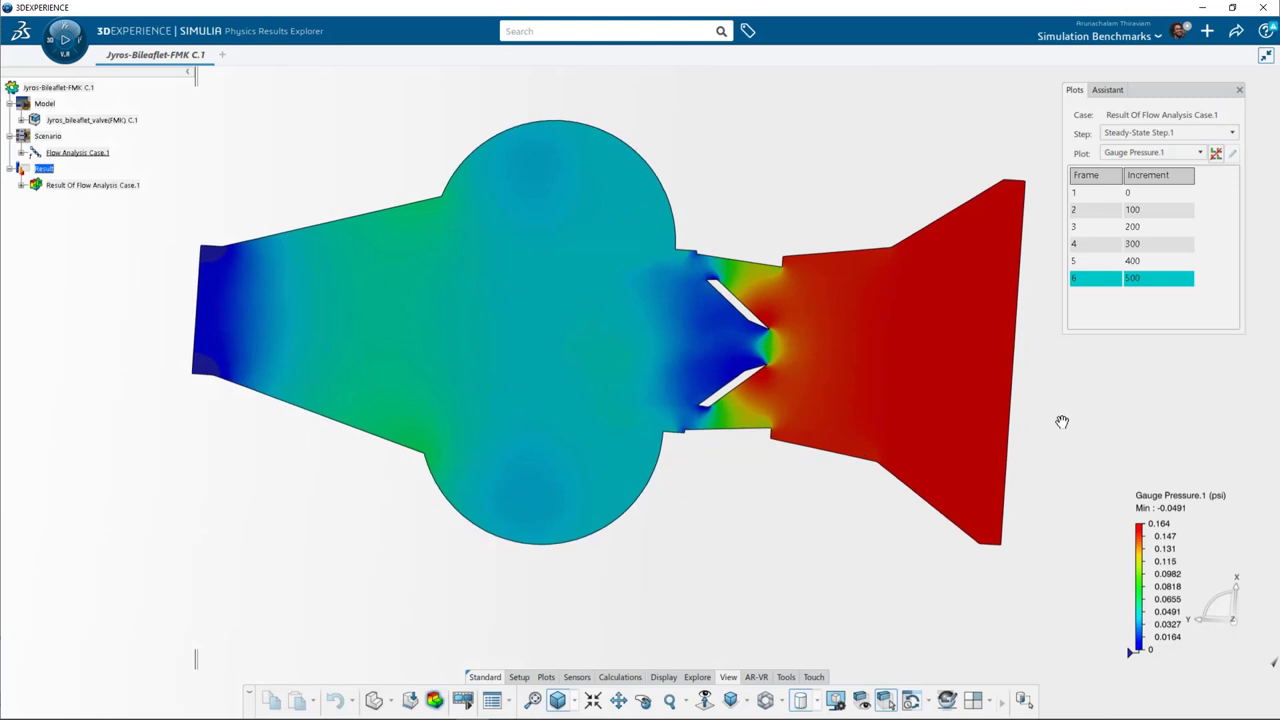
pyautogui.moveTo(1057, 423); pyautogui.dragTo(992, 447, button='middle')
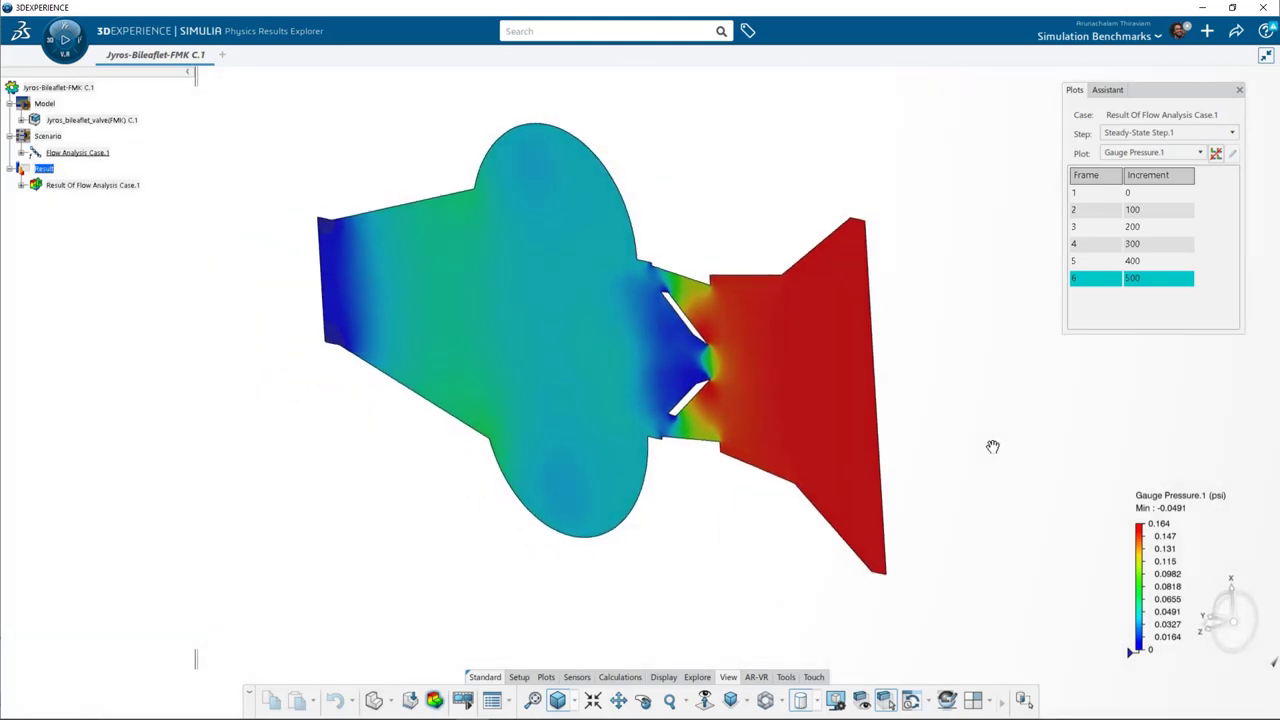
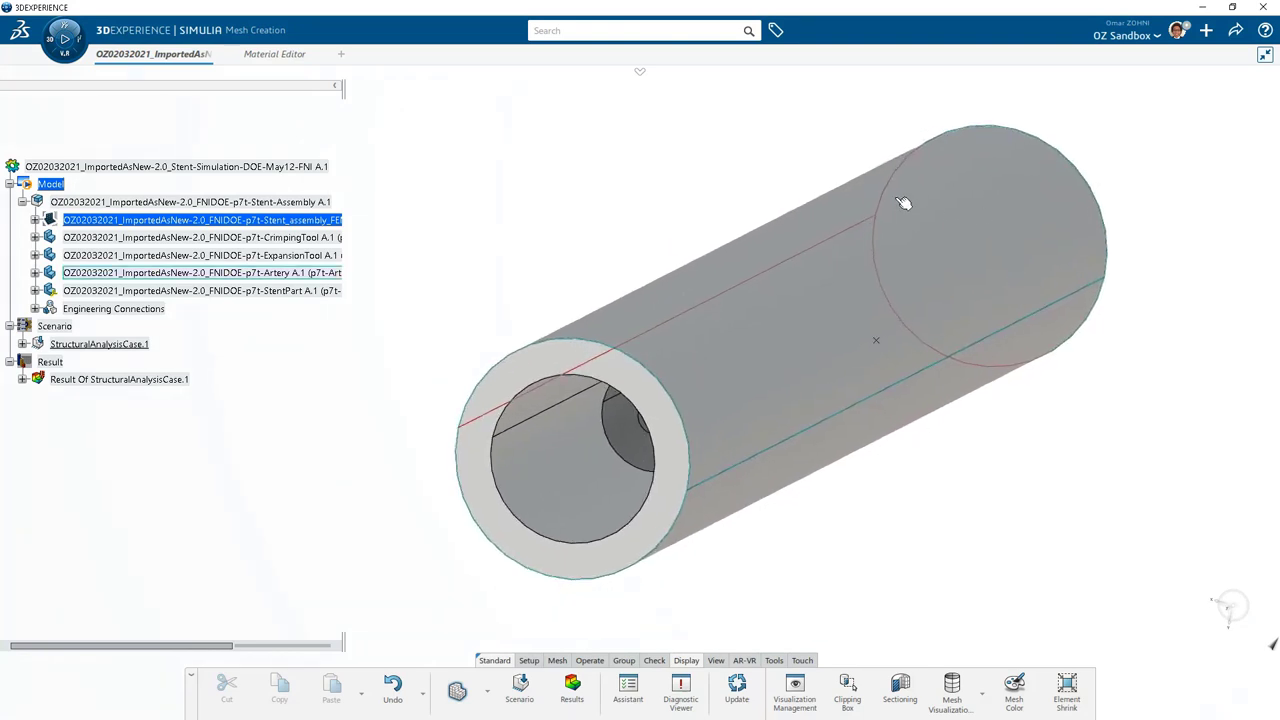
# Step: In the stent model's Mesh Creation session, identify and hide the artery and the crimping tool to expose the stent
pyautogui.click(907, 203)
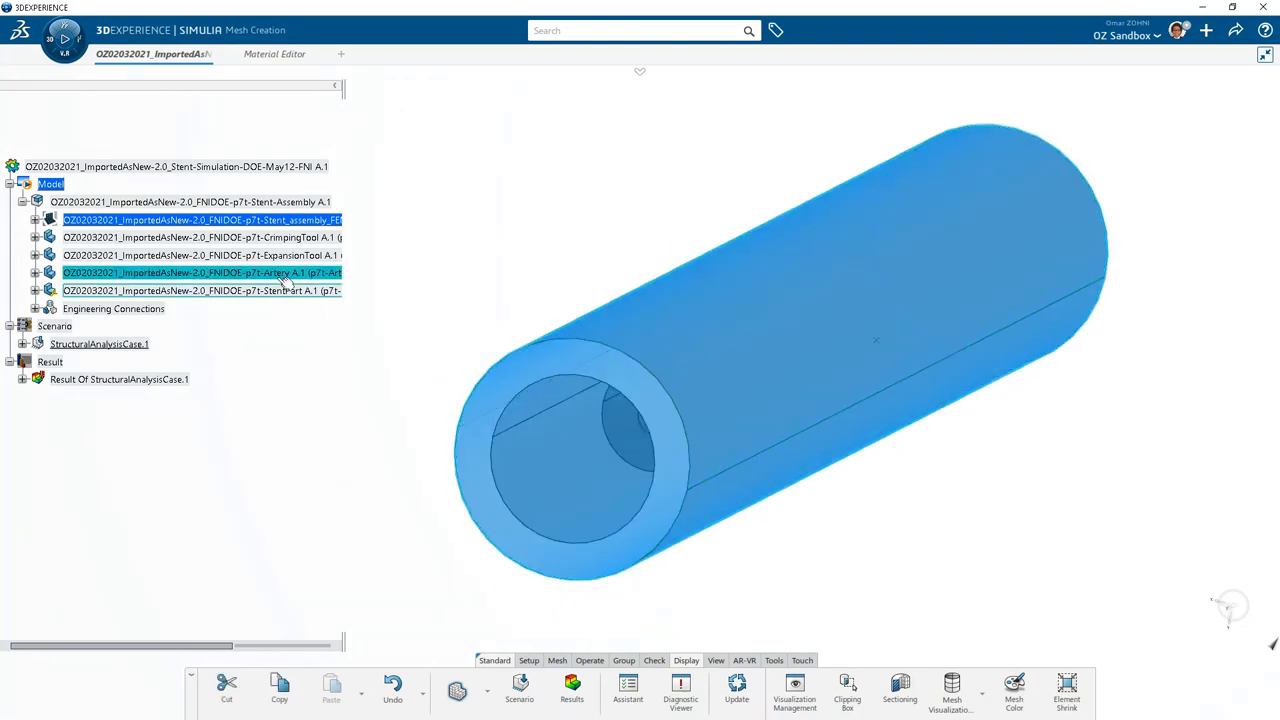
pyautogui.click(616, 156)
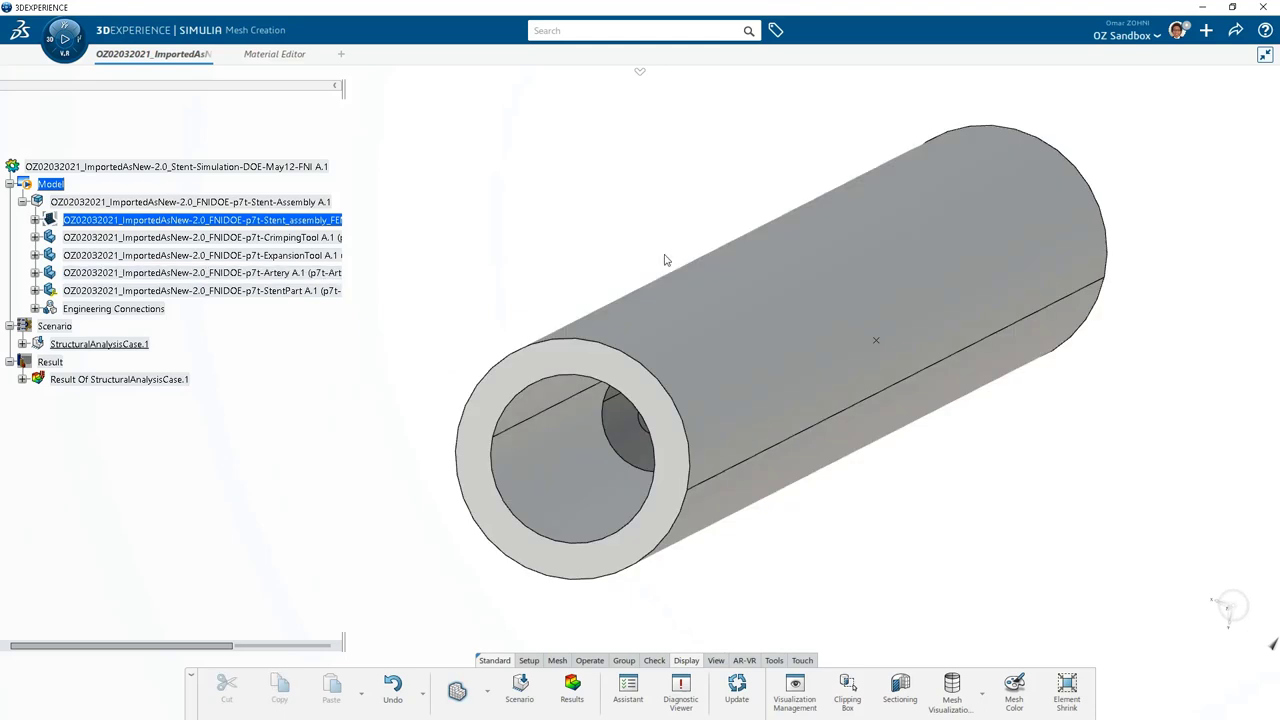
pyautogui.press('space')
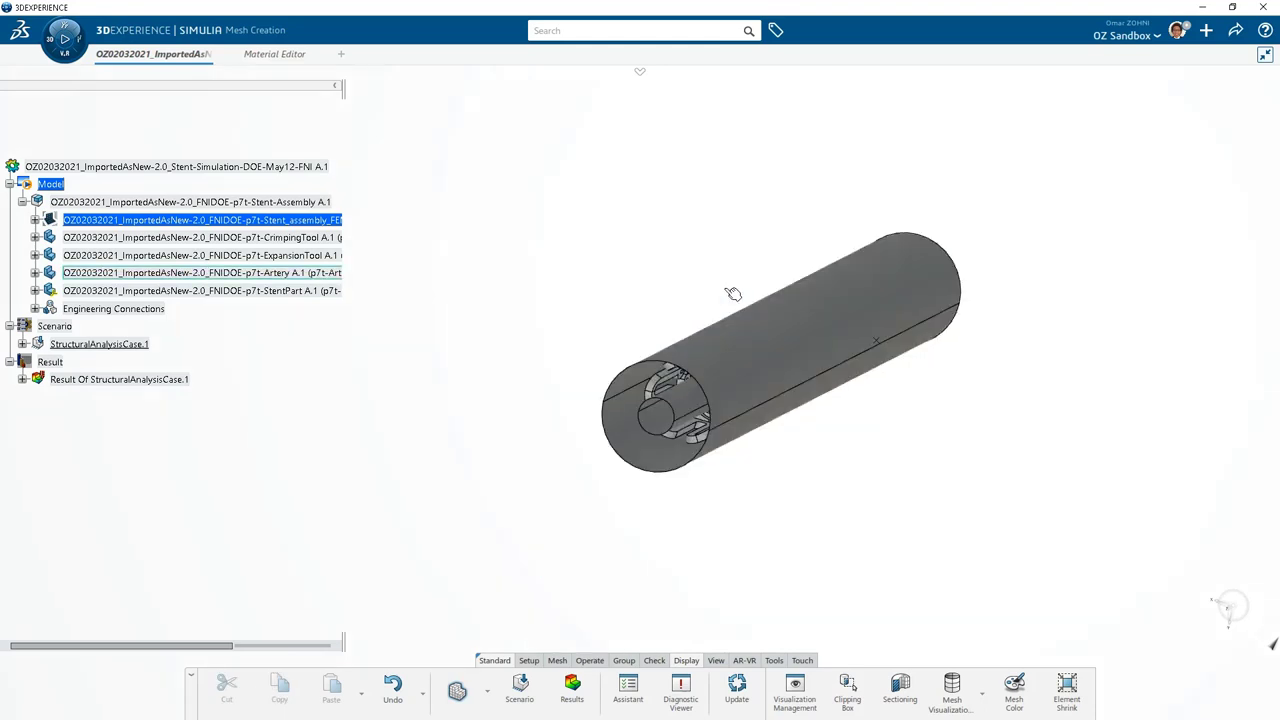
pyautogui.click(778, 341)
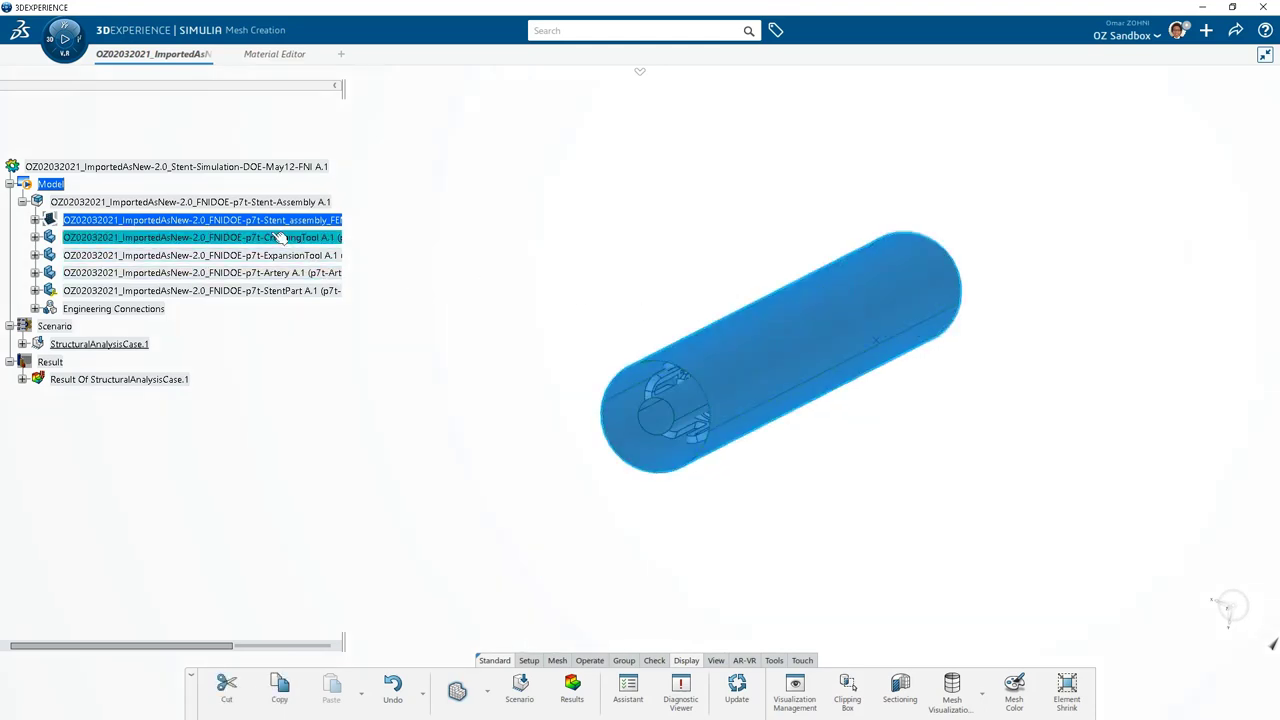
pyautogui.click(790, 325)
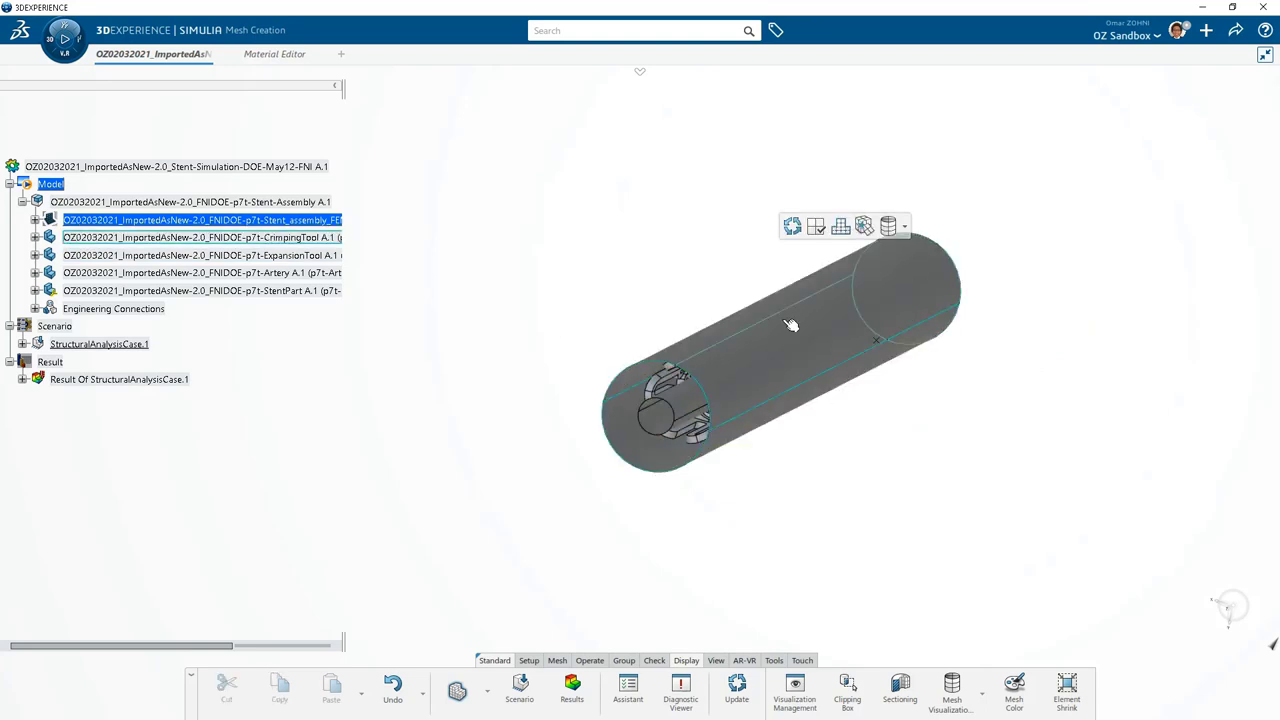
pyautogui.press('space')
# Step: Identify the expansion tool and stent part, hiding the expansion tool, and undo the hiding of the assembly parts
pyautogui.scroll(3, 790, 325)
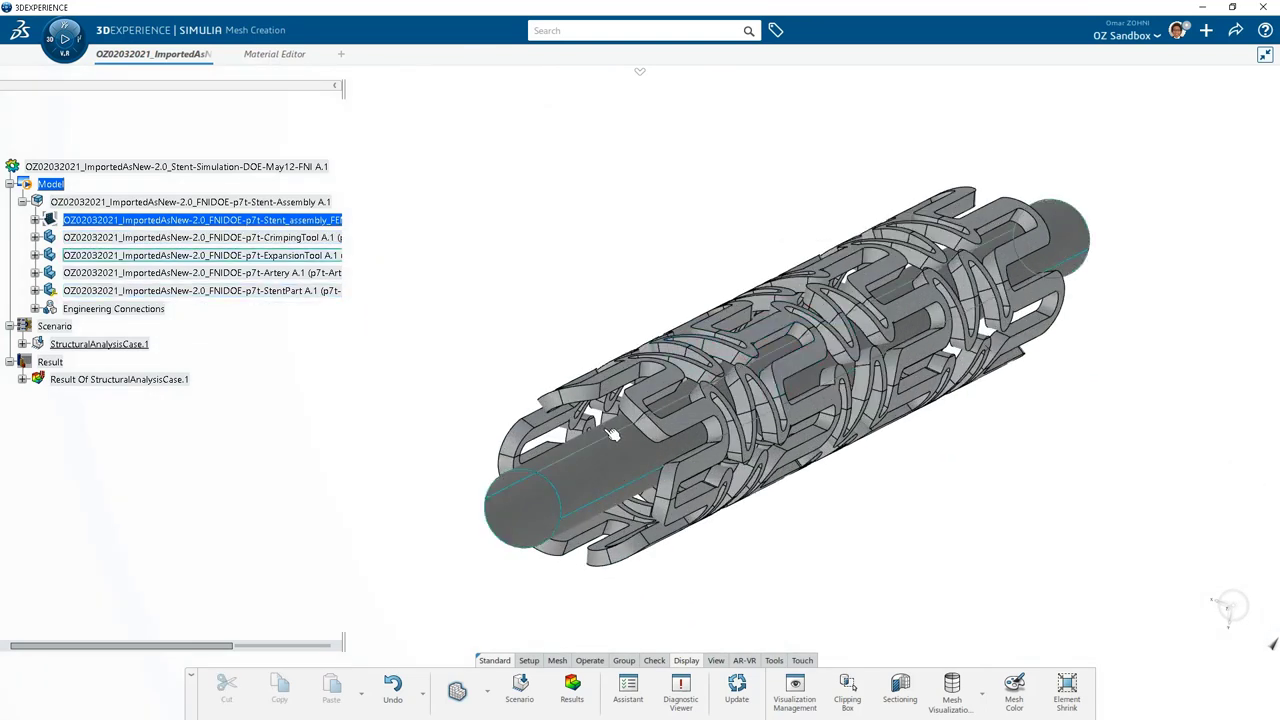
pyautogui.click(613, 434)
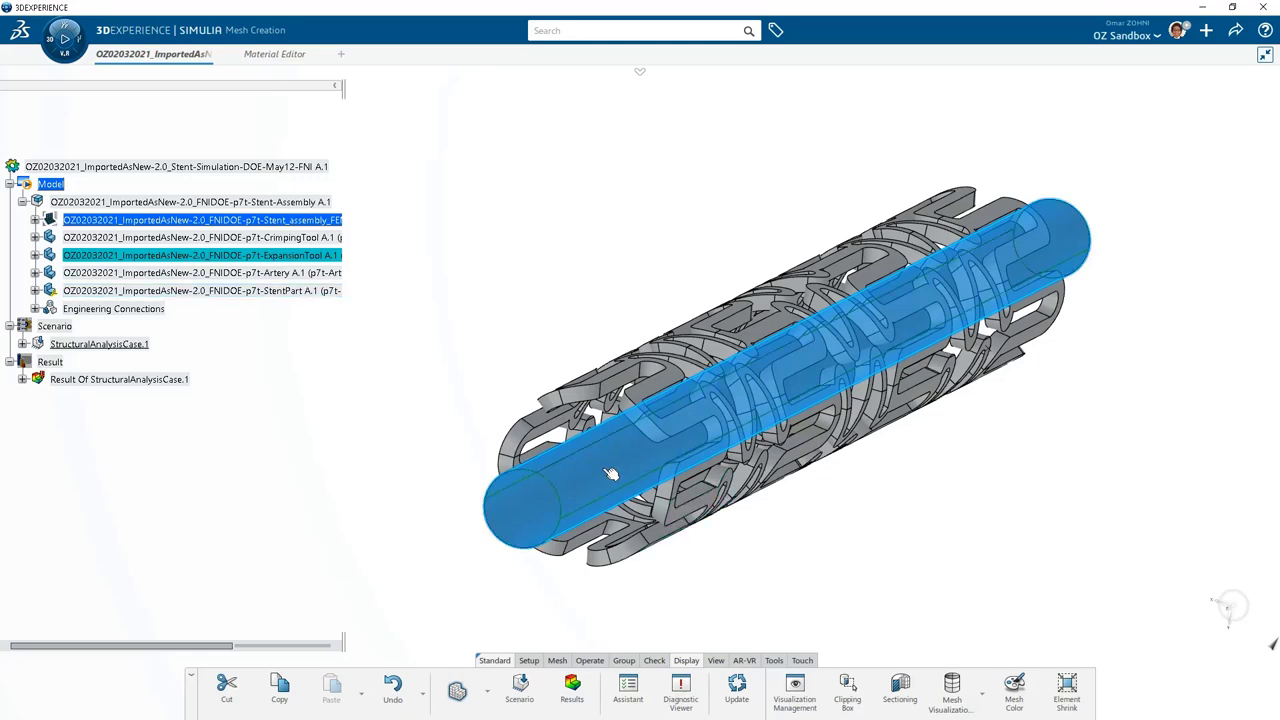
pyautogui.press('space')
pyautogui.click(678, 429)
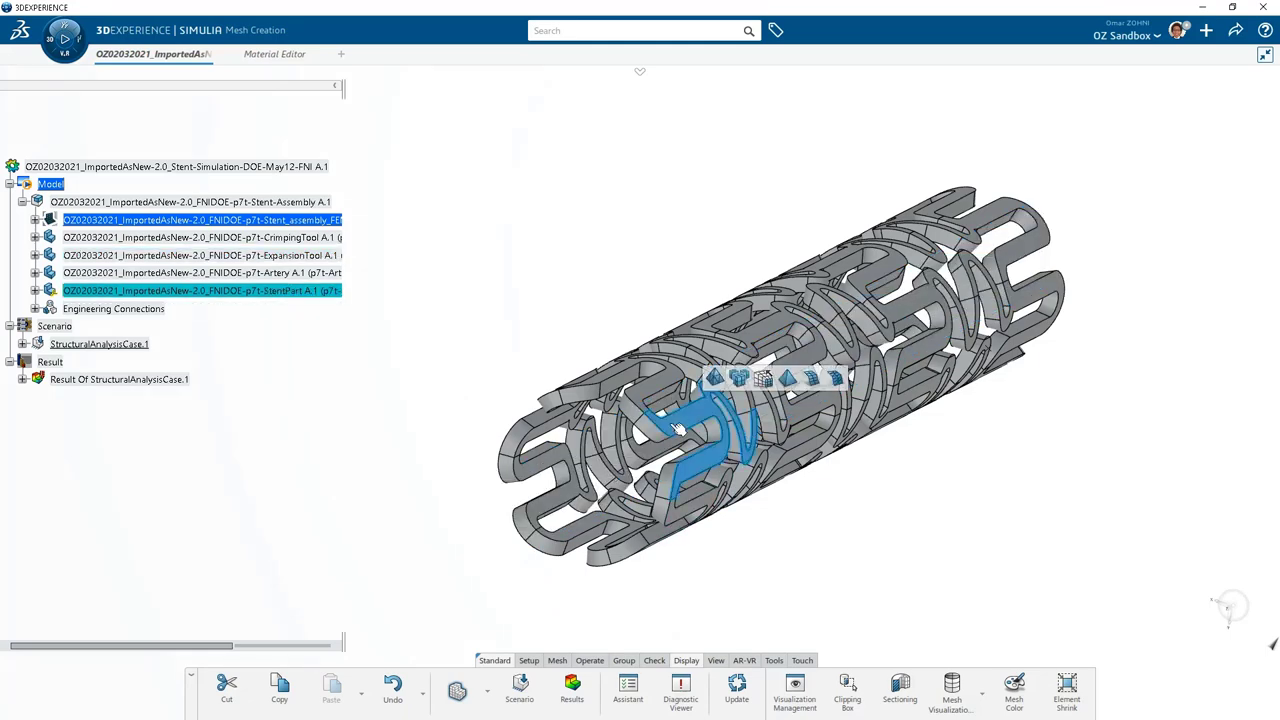
pyautogui.click(631, 286)
pyautogui.hotkey('ctrl', 'z')
pyautogui.hotkey('ctrl', 'z')
pyautogui.scroll(-5, 628, 282)
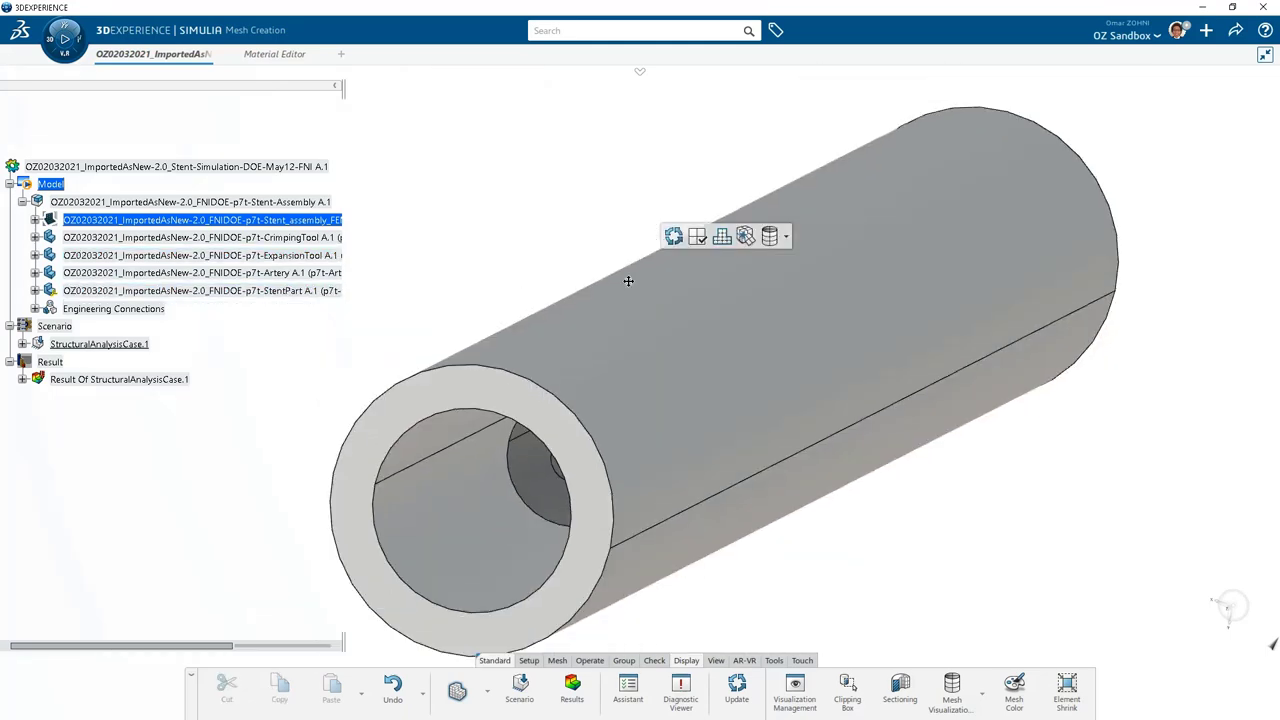
# Step: Review the Nitinol superelasticity parameters in the material's simulation domain in the Material Editor, and leave without changes
pyautogui.click(268, 56)
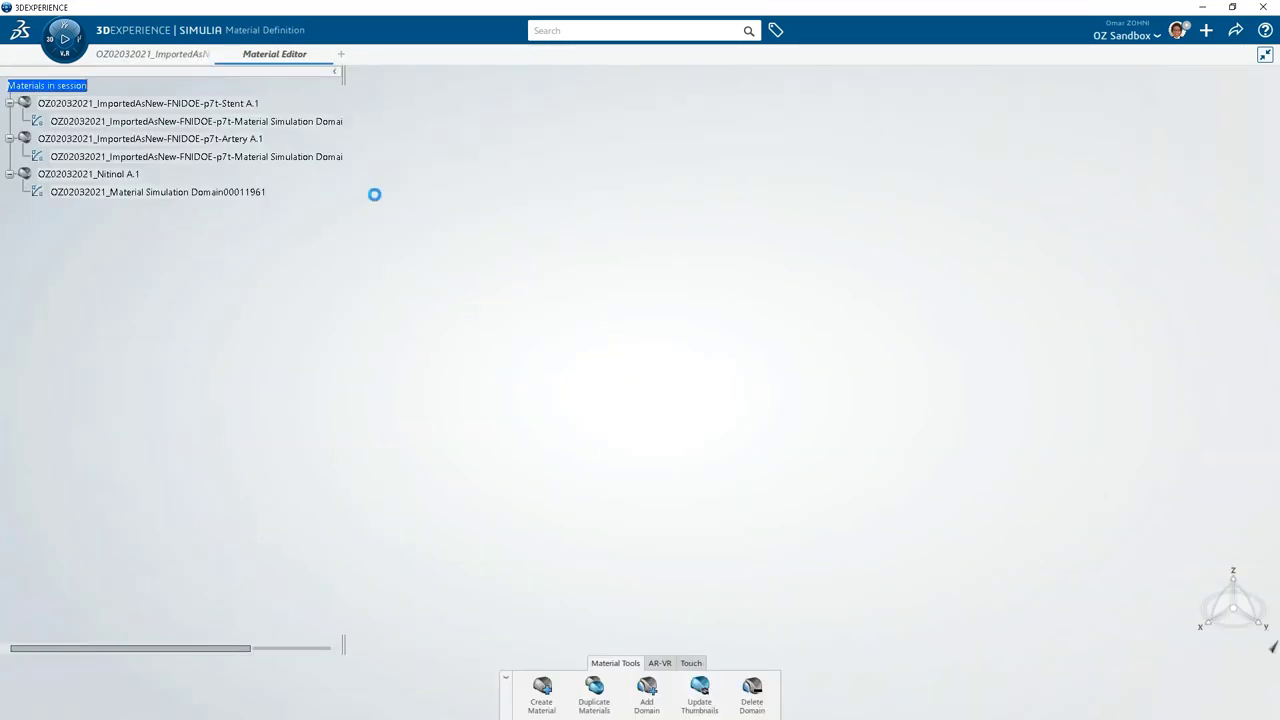
pyautogui.doubleClick(125, 193)
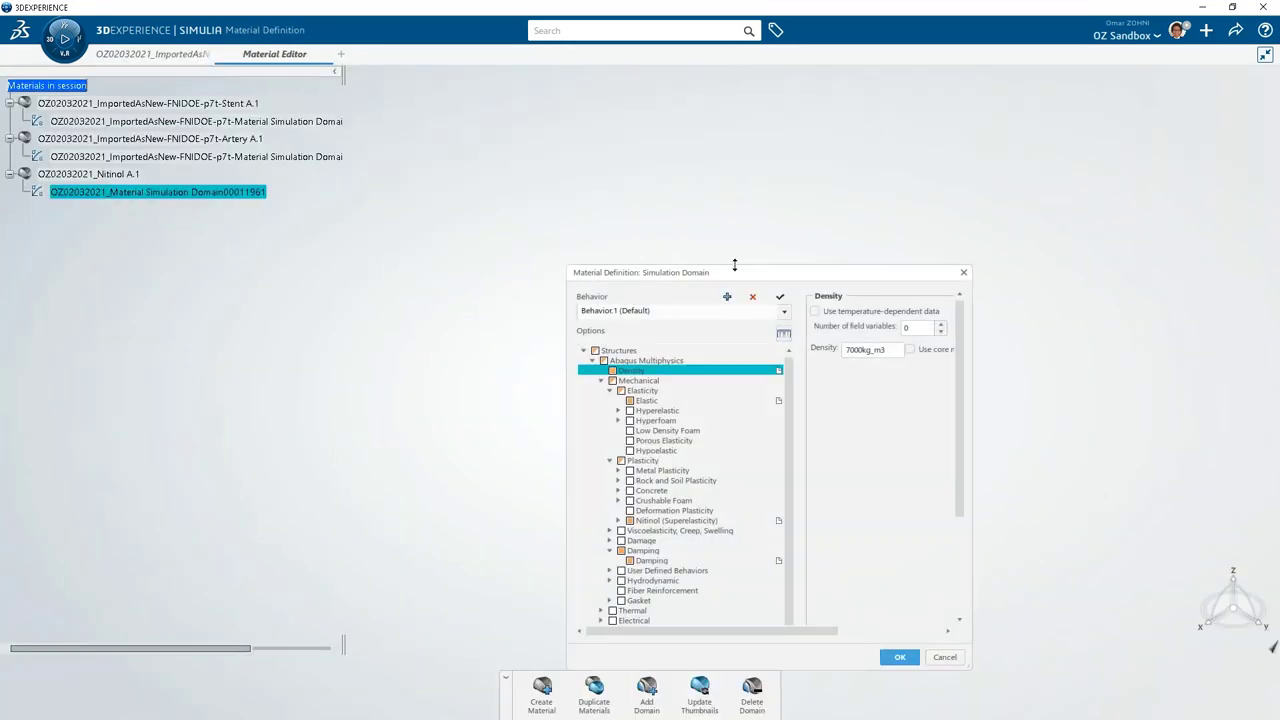
pyautogui.moveTo(733, 280); pyautogui.dragTo(693, 151)
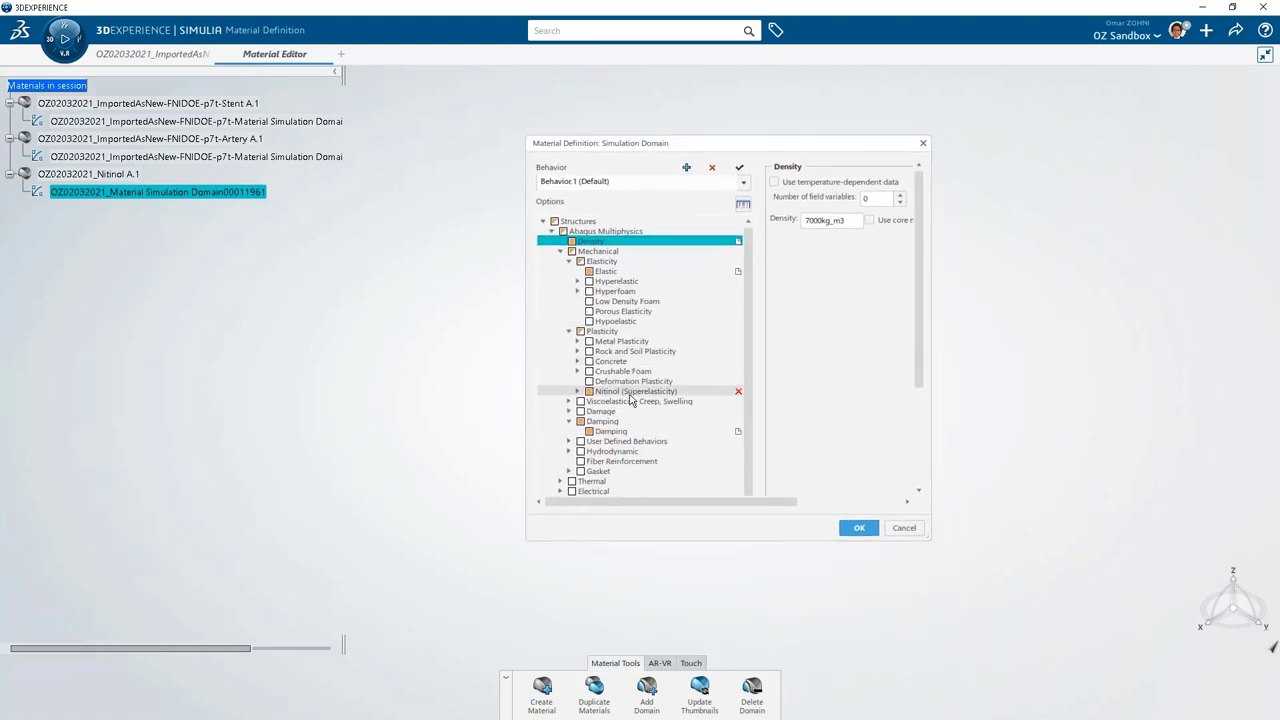
pyautogui.click(578, 393)
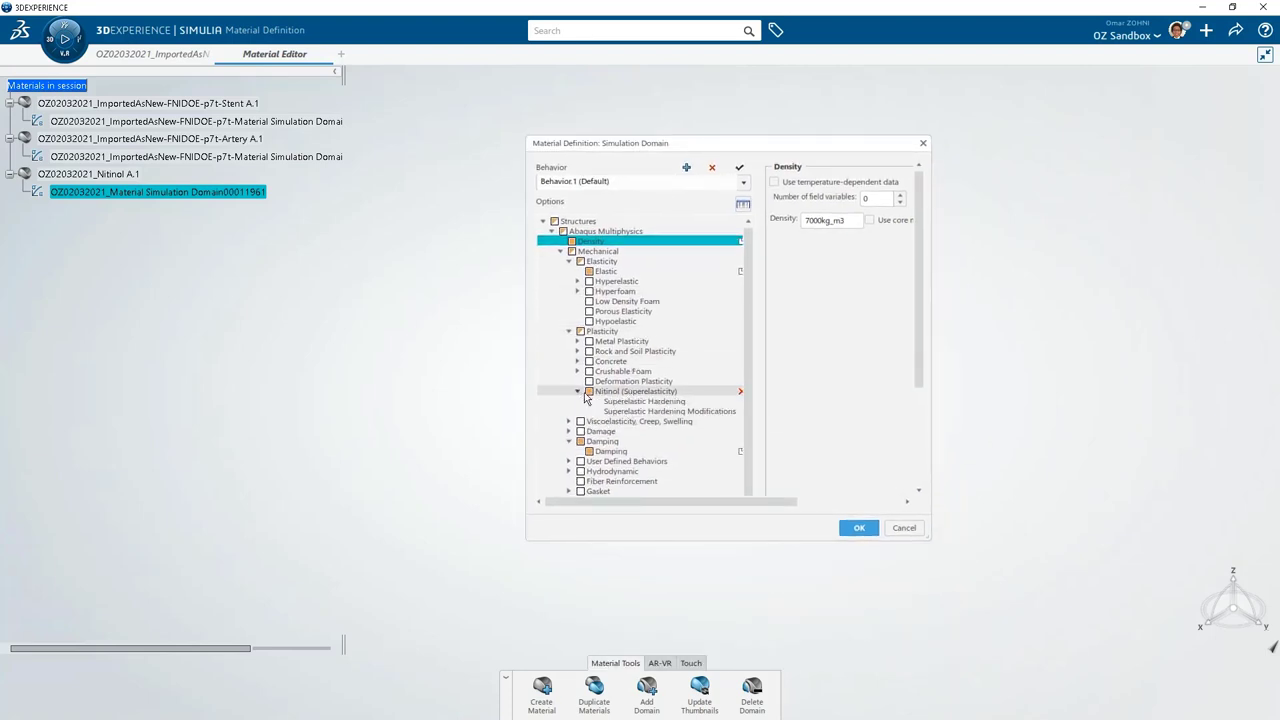
pyautogui.click(648, 393)
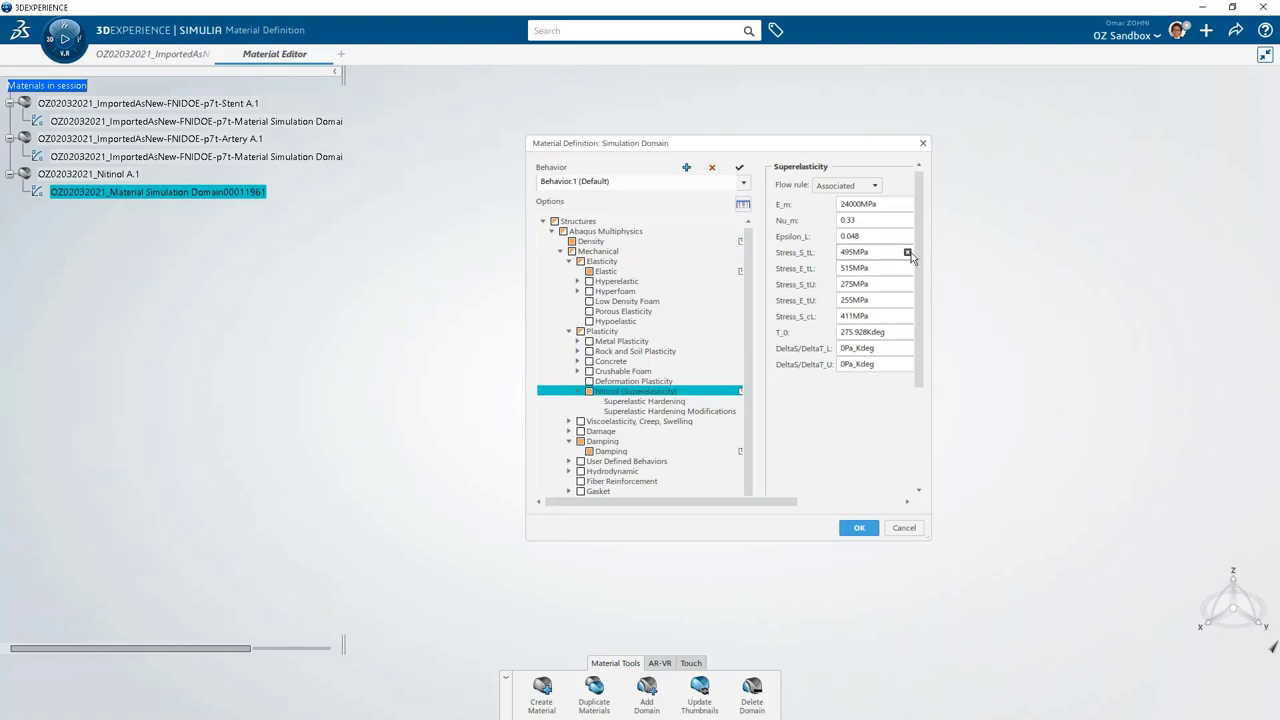
pyautogui.moveTo(929, 242); pyautogui.dragTo(1068, 259)
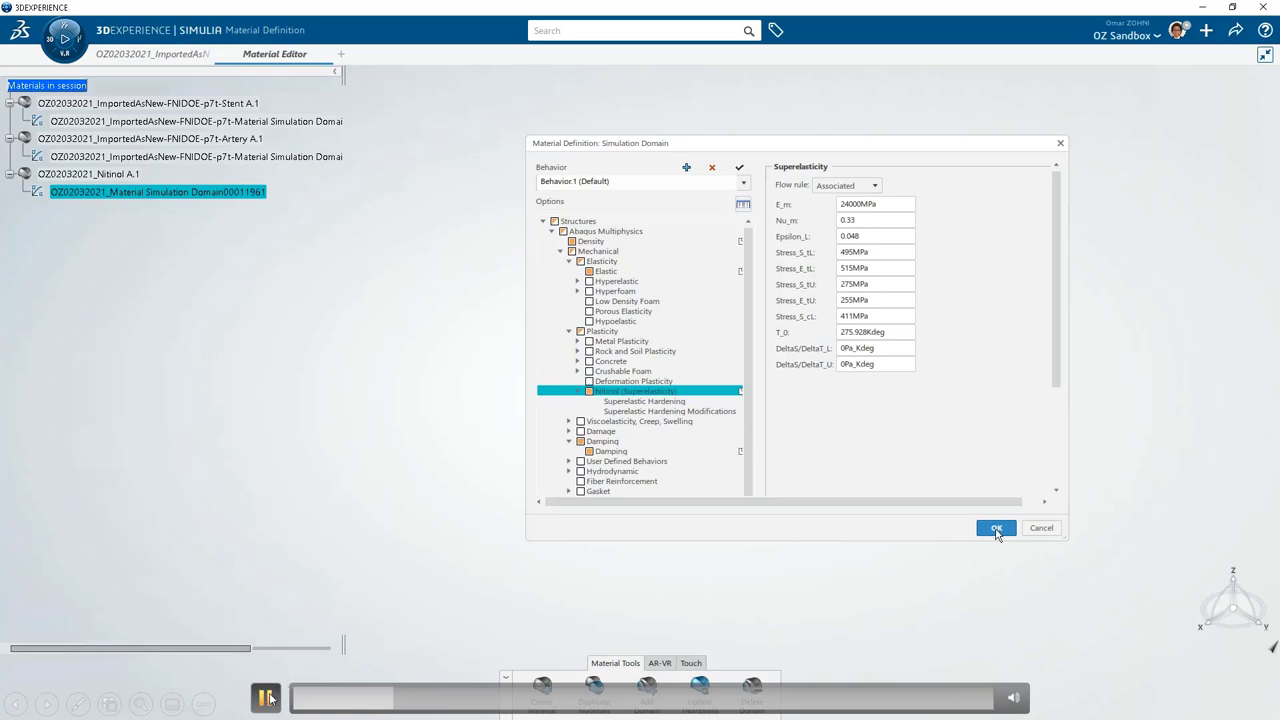
pyautogui.click(1040, 530)
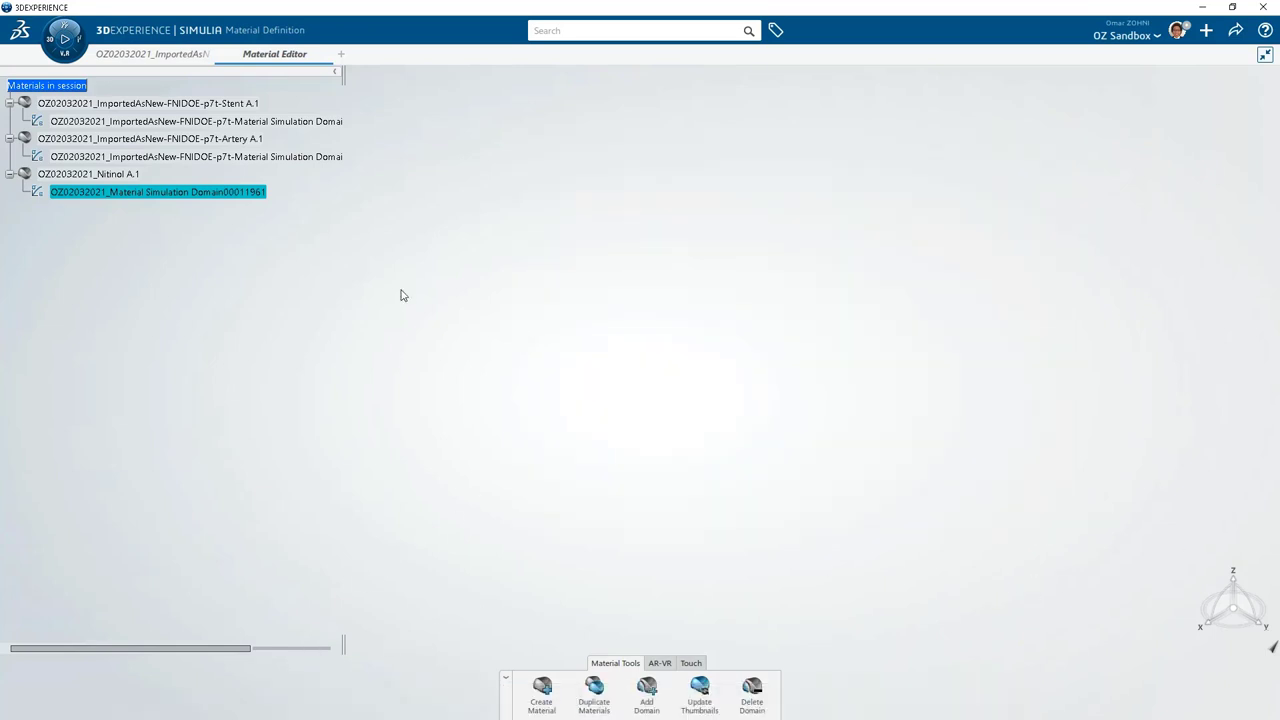
# Step: Review the artery material's isotropic Neo-Hooke hyperelastic parameters in its simulation domain, and close the definition
pyautogui.click(143, 158)
pyautogui.doubleClick(143, 158)
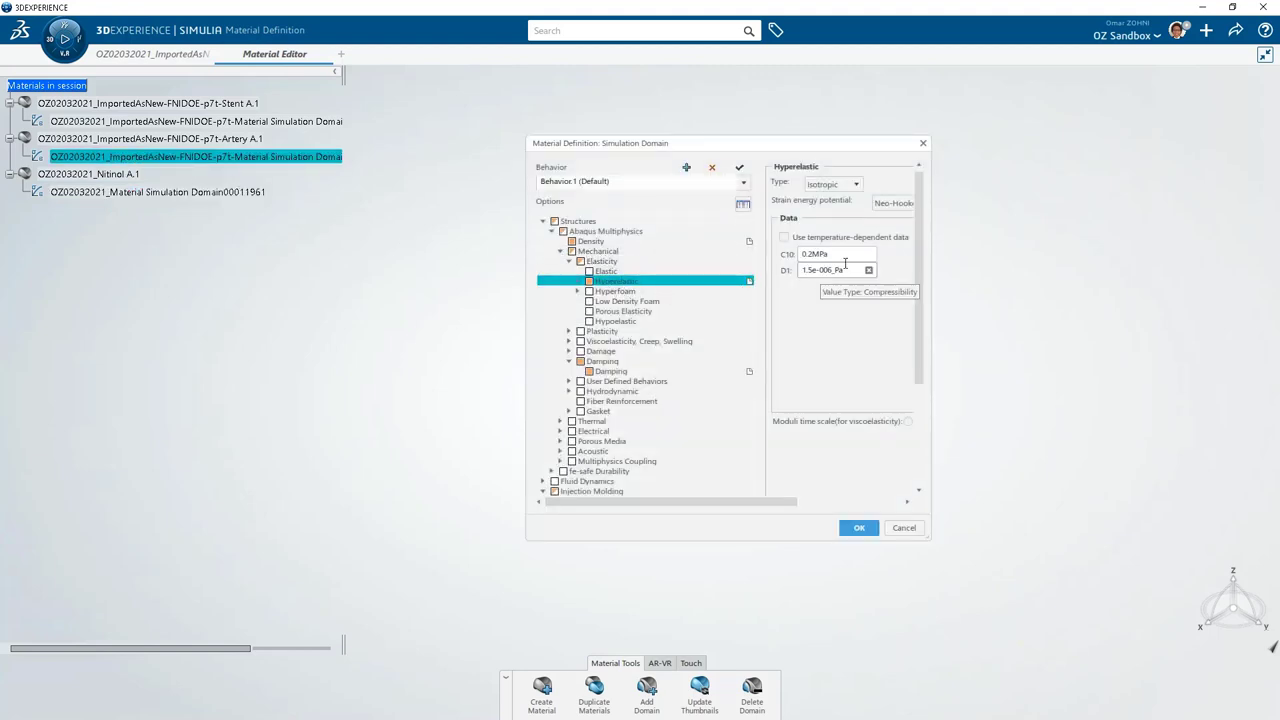
pyautogui.moveTo(930, 230); pyautogui.dragTo(1033, 231)
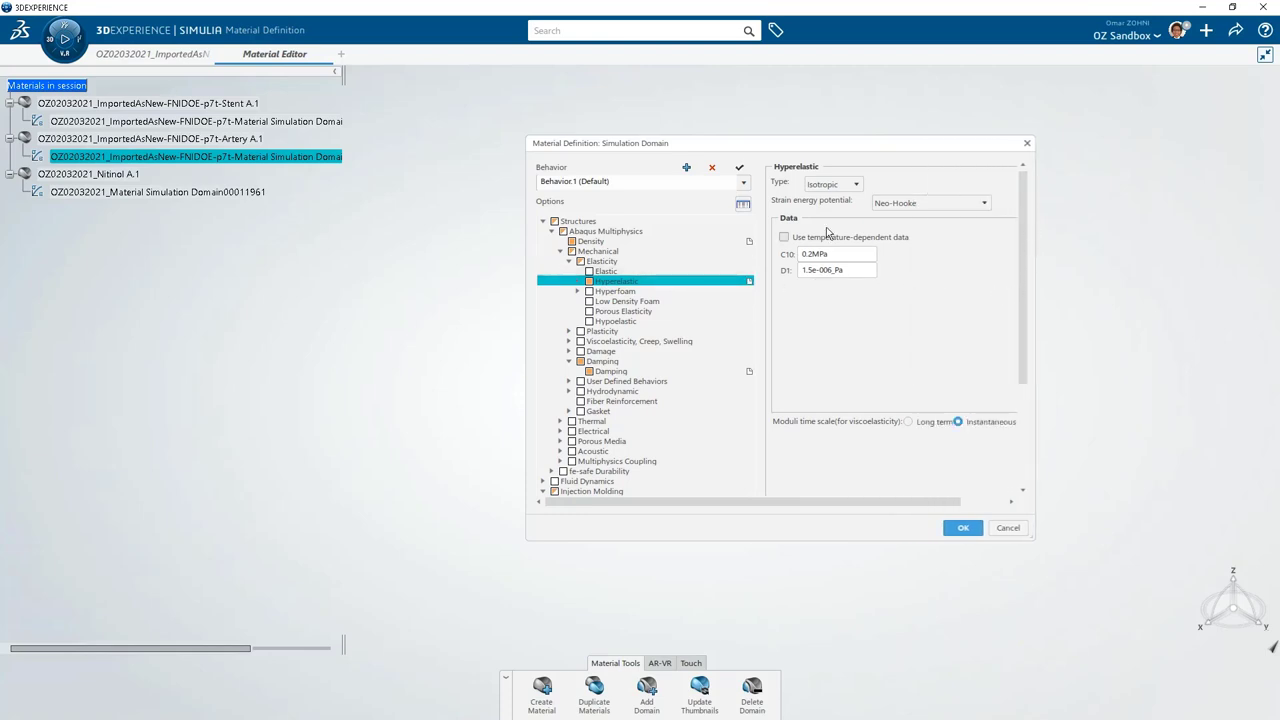
pyautogui.click(1027, 147)
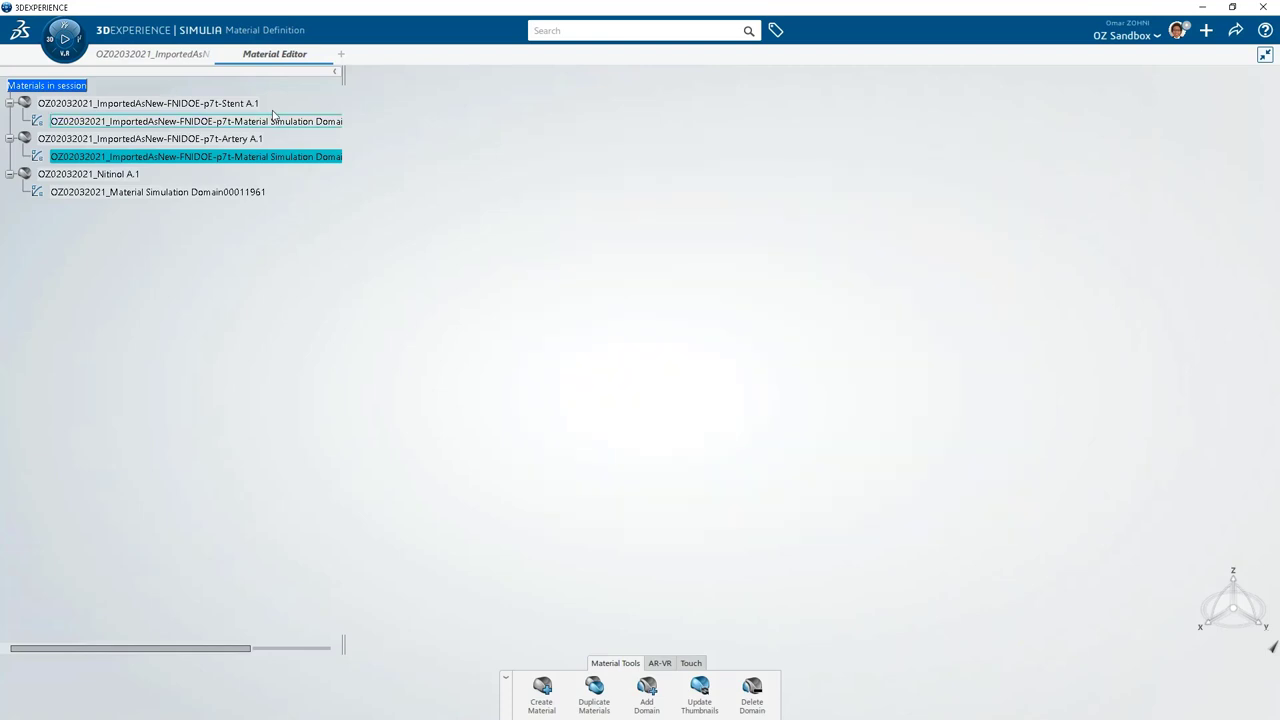
# Step: Review the stent material's metal plasticity table of yield stress and plastic strain in its simulation domain, and leave without changes
pyautogui.doubleClick(185, 122)
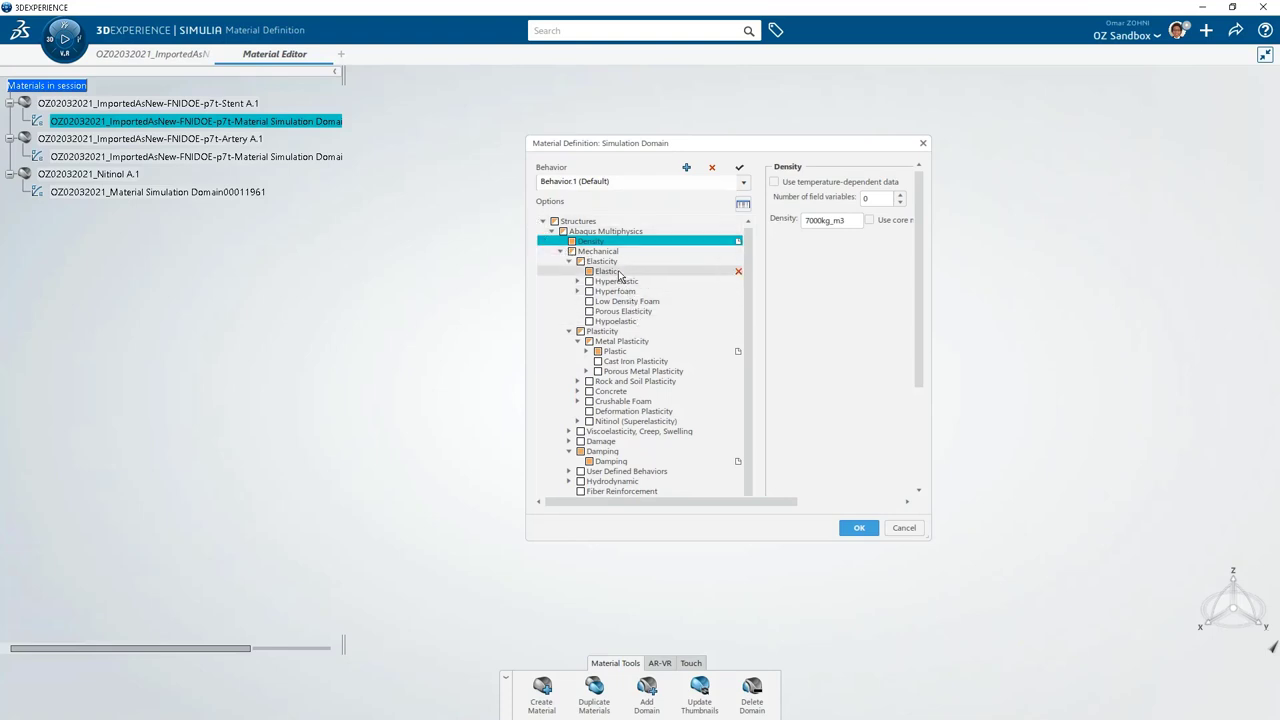
pyautogui.click(624, 354)
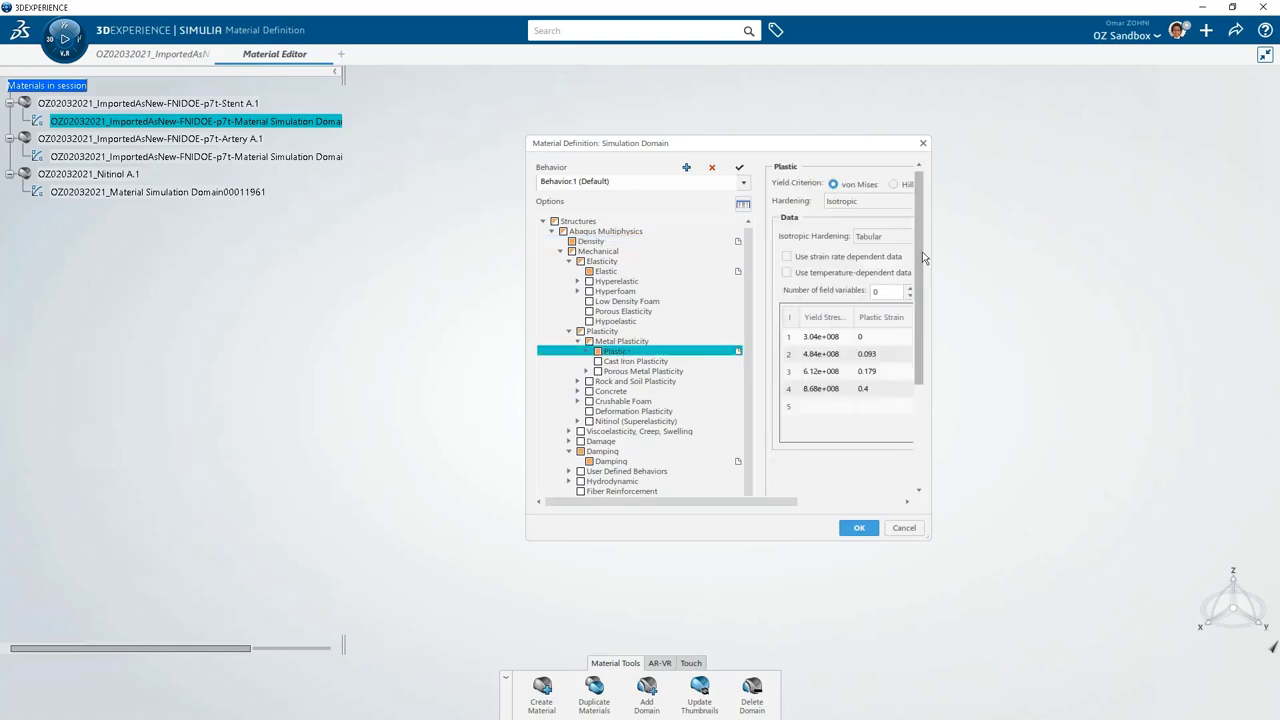
pyautogui.moveTo(932, 226); pyautogui.dragTo(1066, 226)
pyautogui.click(890, 354)
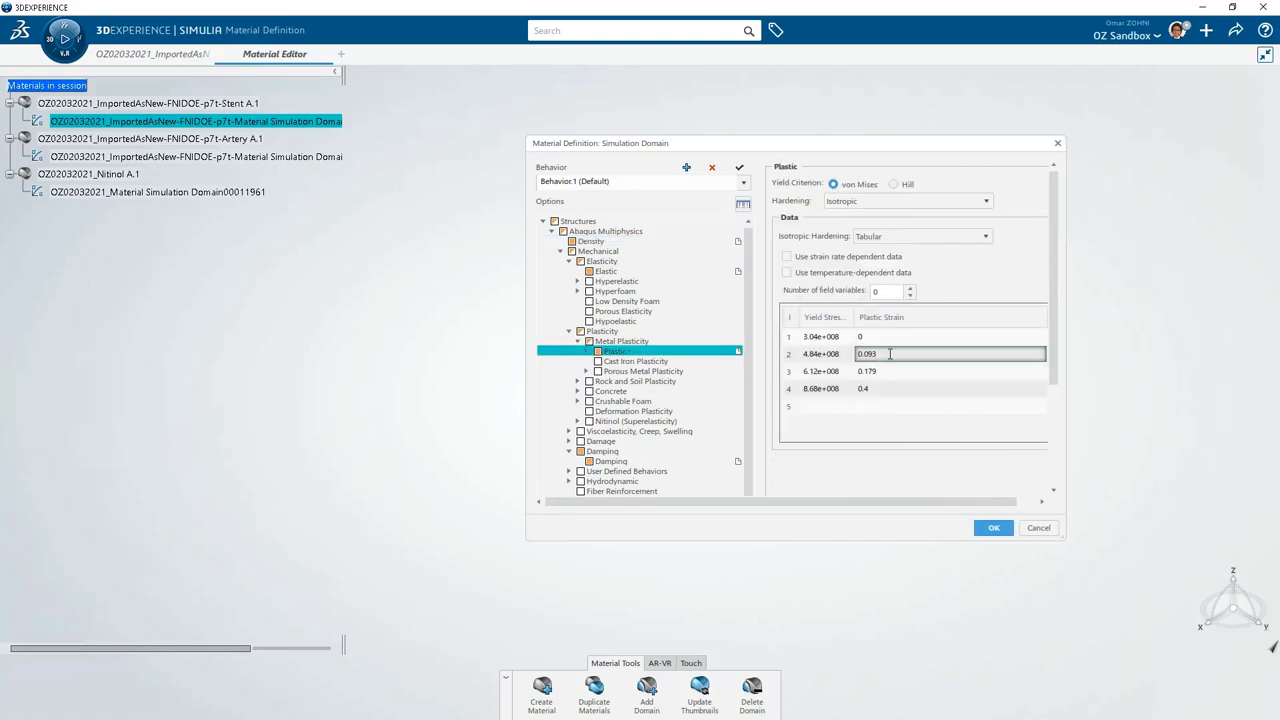
pyautogui.press('Return')
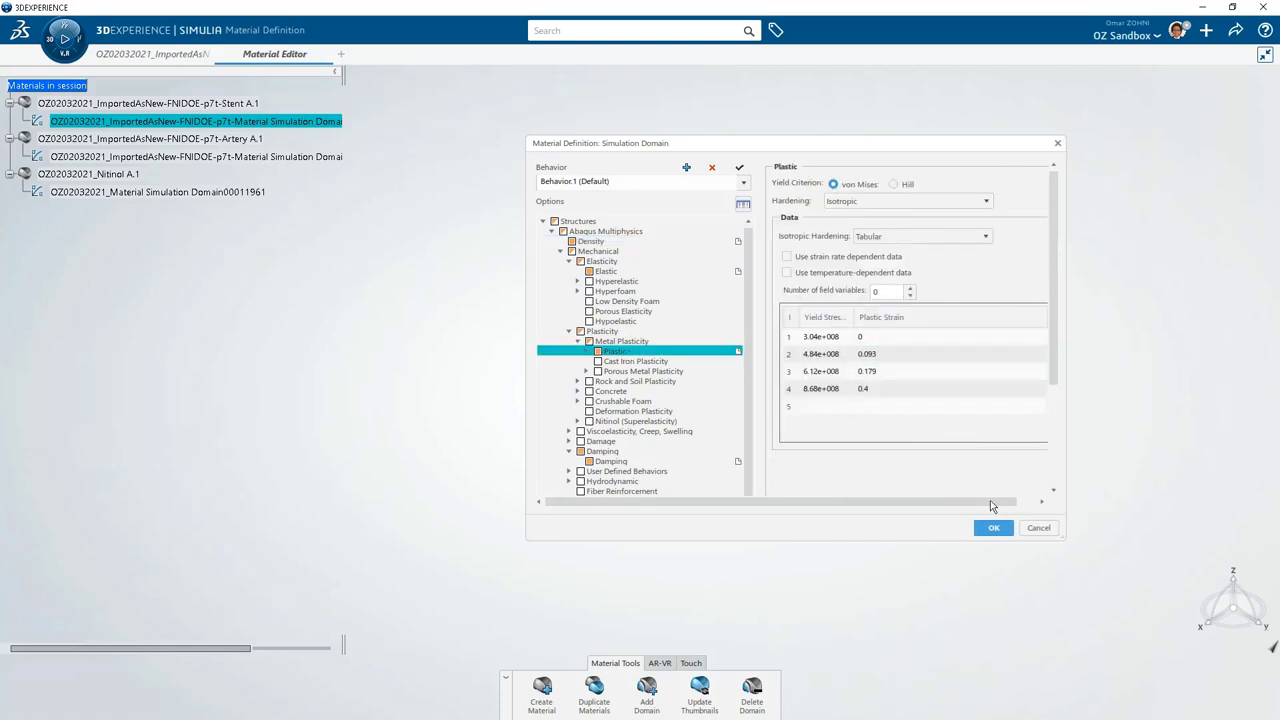
pyautogui.click(1039, 530)
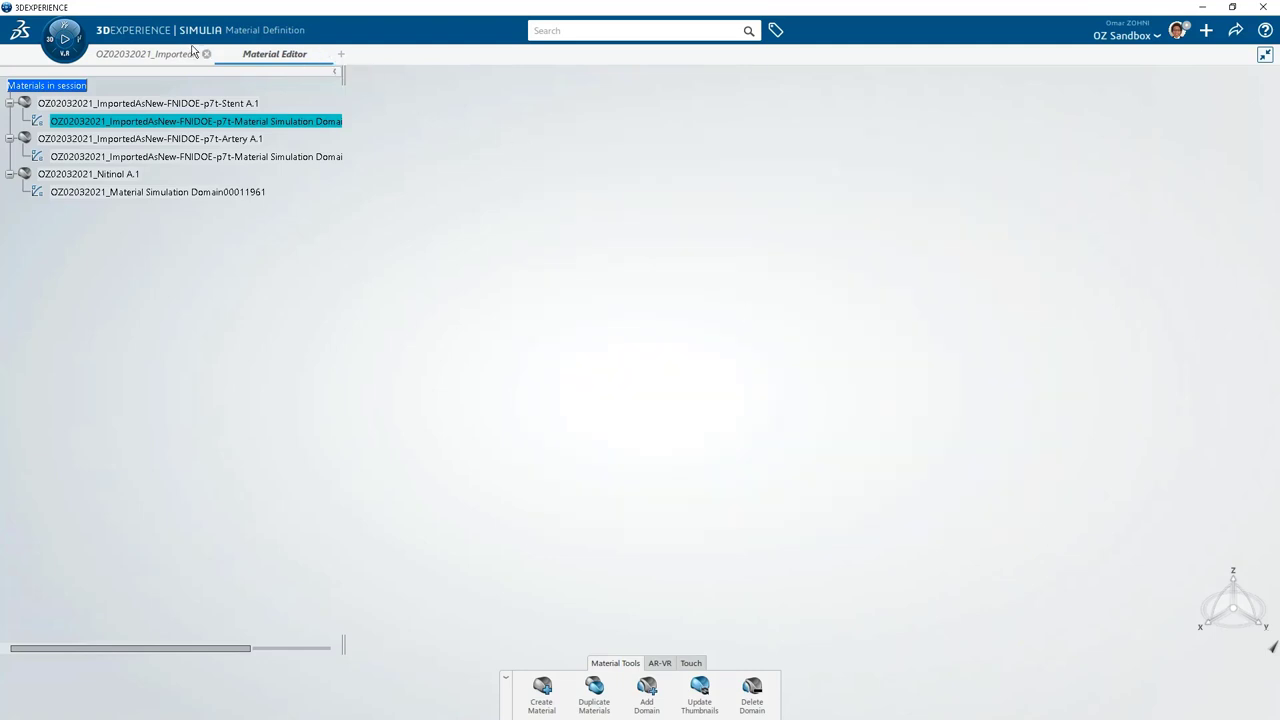
# Step: Return to the stent simulation scenario and review its feature list and the Crimp-Exp-Pulse static step settings without changes
pyautogui.click(126, 56)
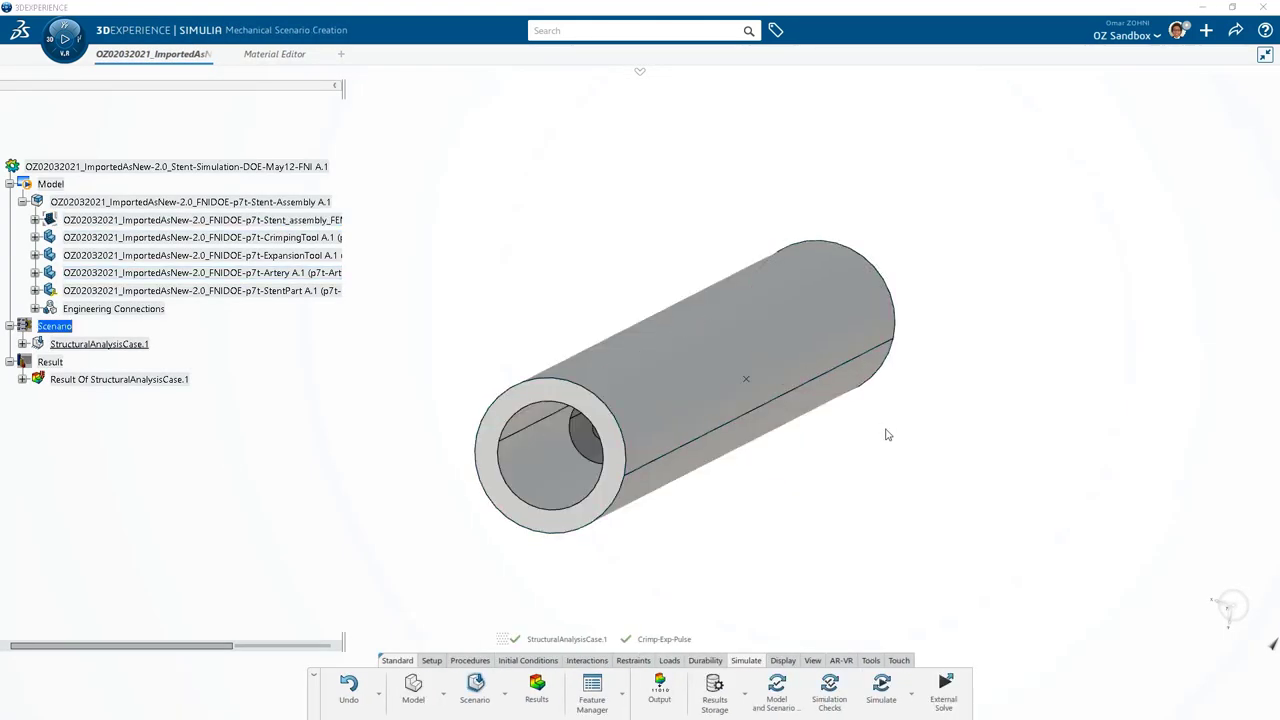
pyautogui.moveTo(873, 433); pyautogui.dragTo(967, 398, button='middle')
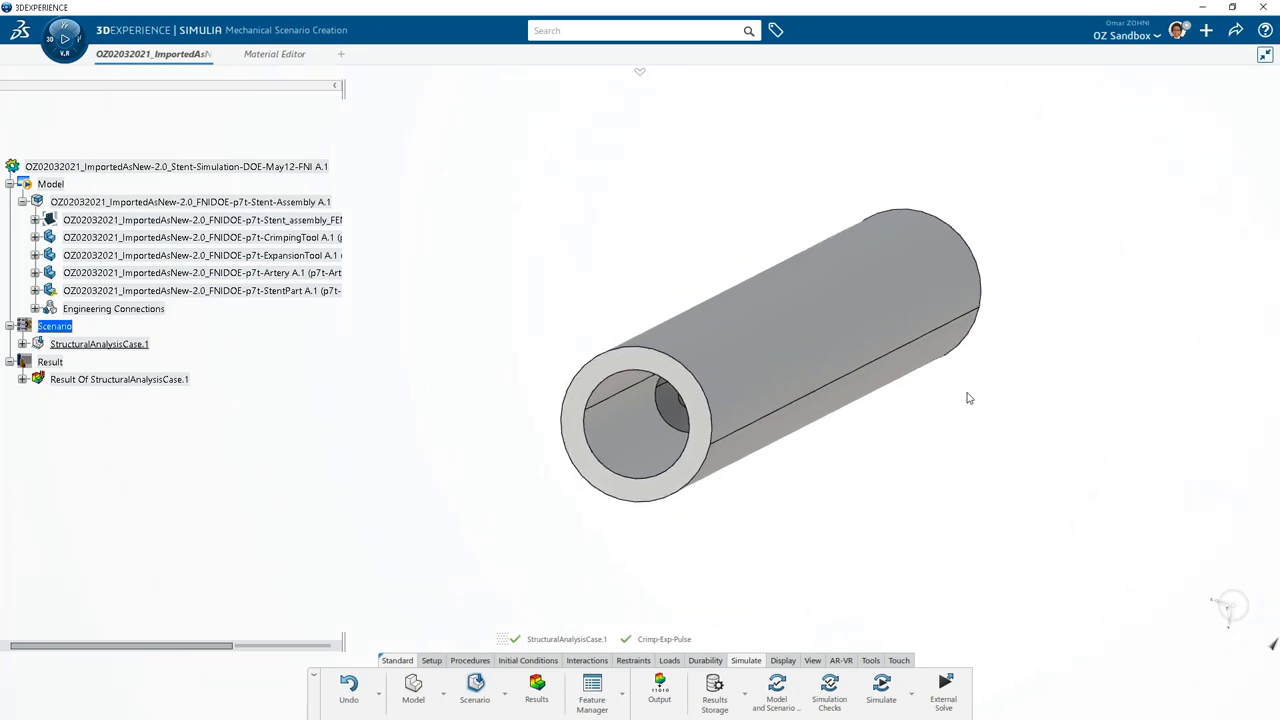
pyautogui.click(592, 697)
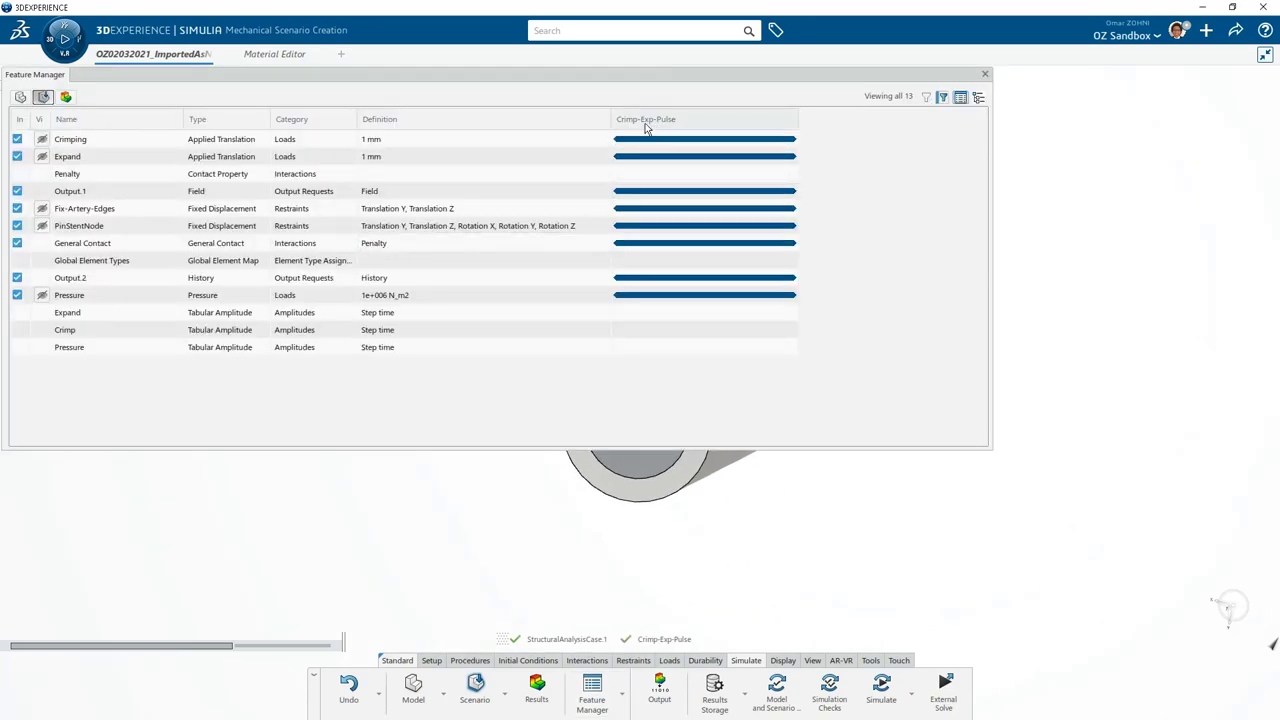
pyautogui.click(986, 77)
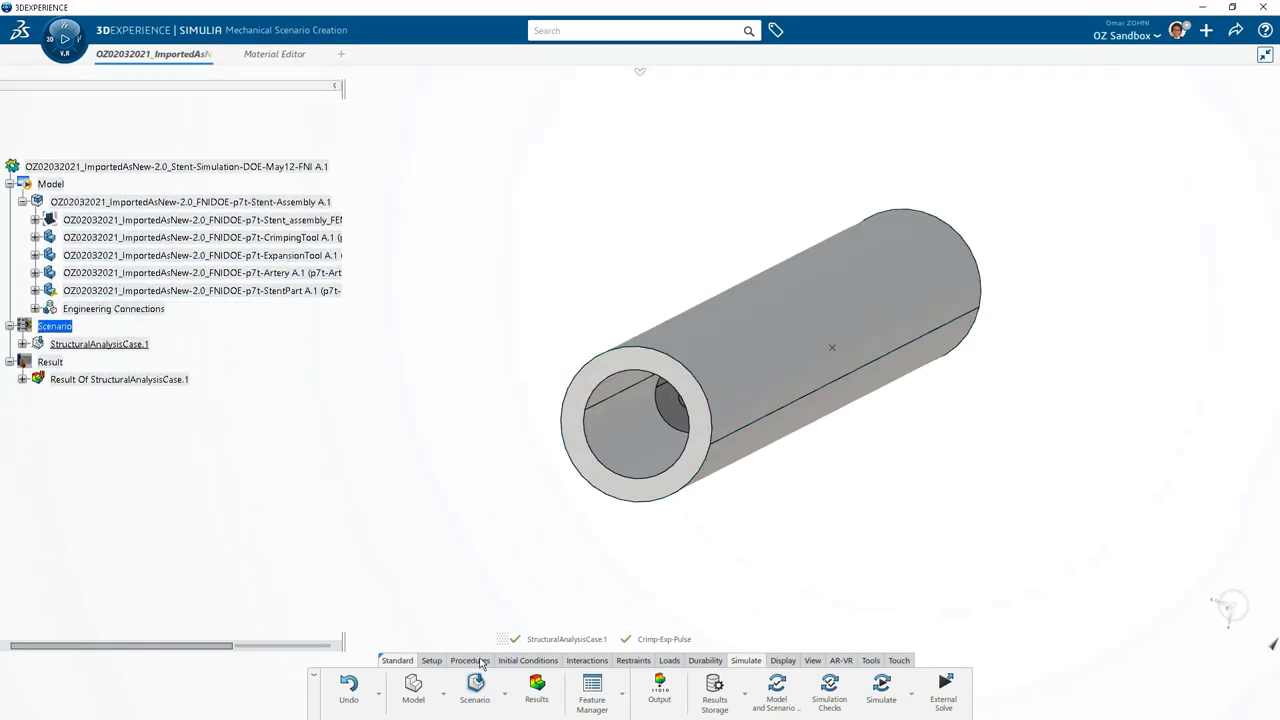
pyautogui.click(470, 661)
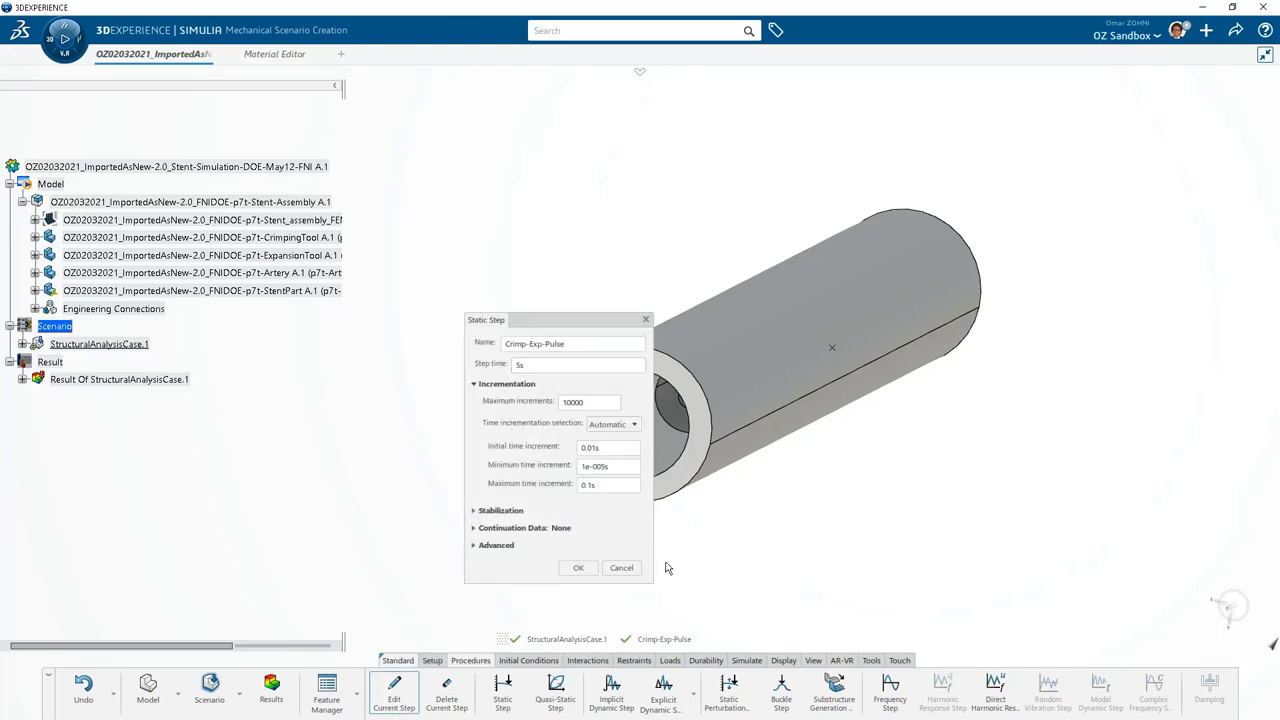
pyautogui.click(622, 568)
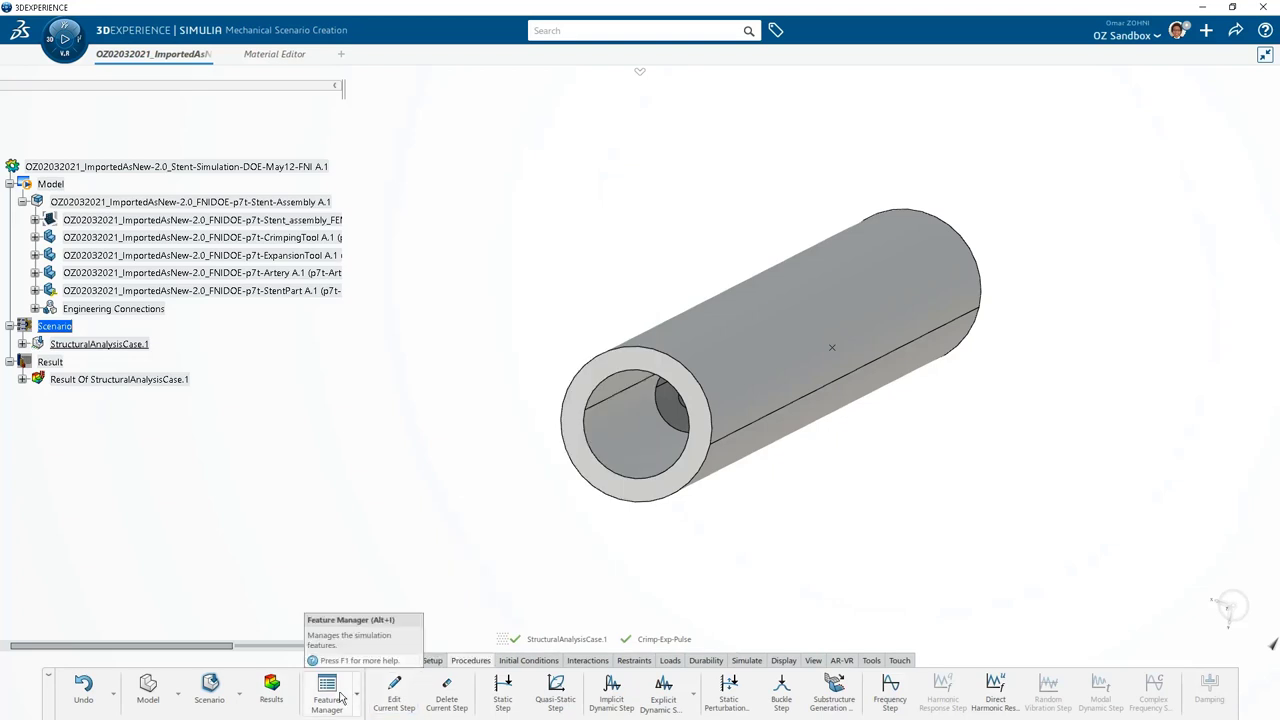
# Step: Review the Pressure tabular amplitude of StructuralAnalysisCase.1 and close it without changes
pyautogui.click(23, 344)
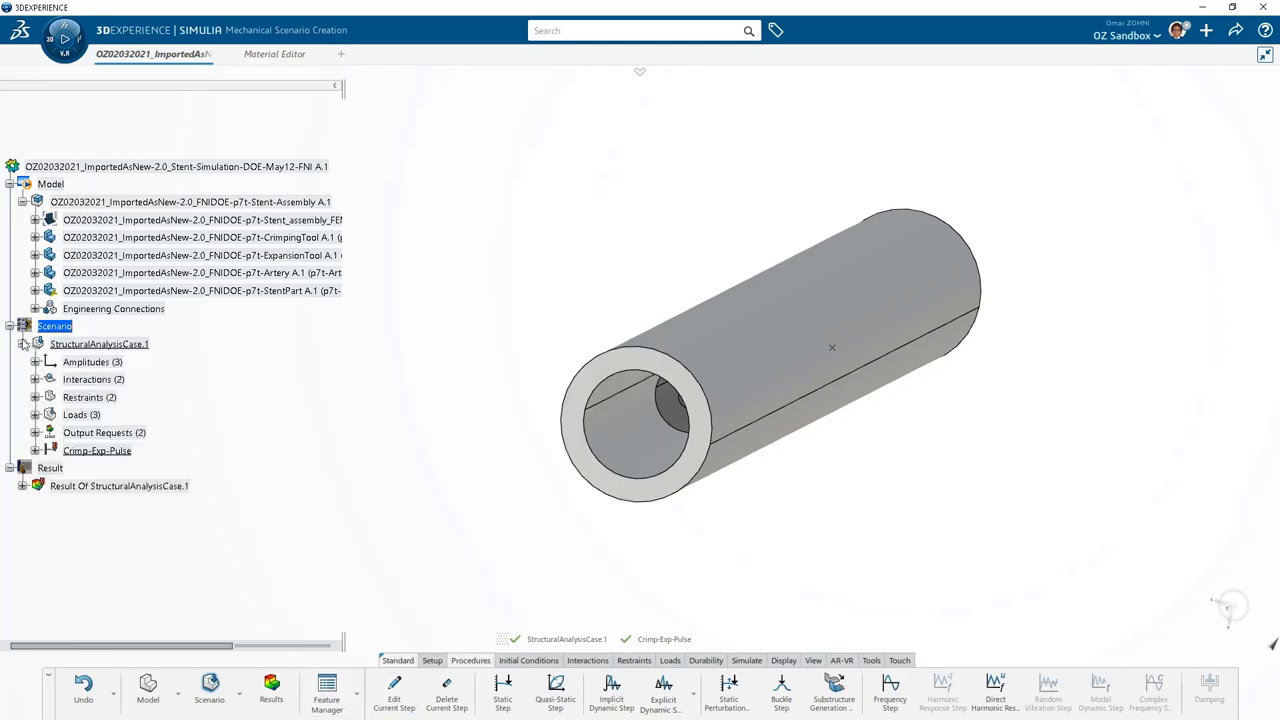
pyautogui.click(35, 363)
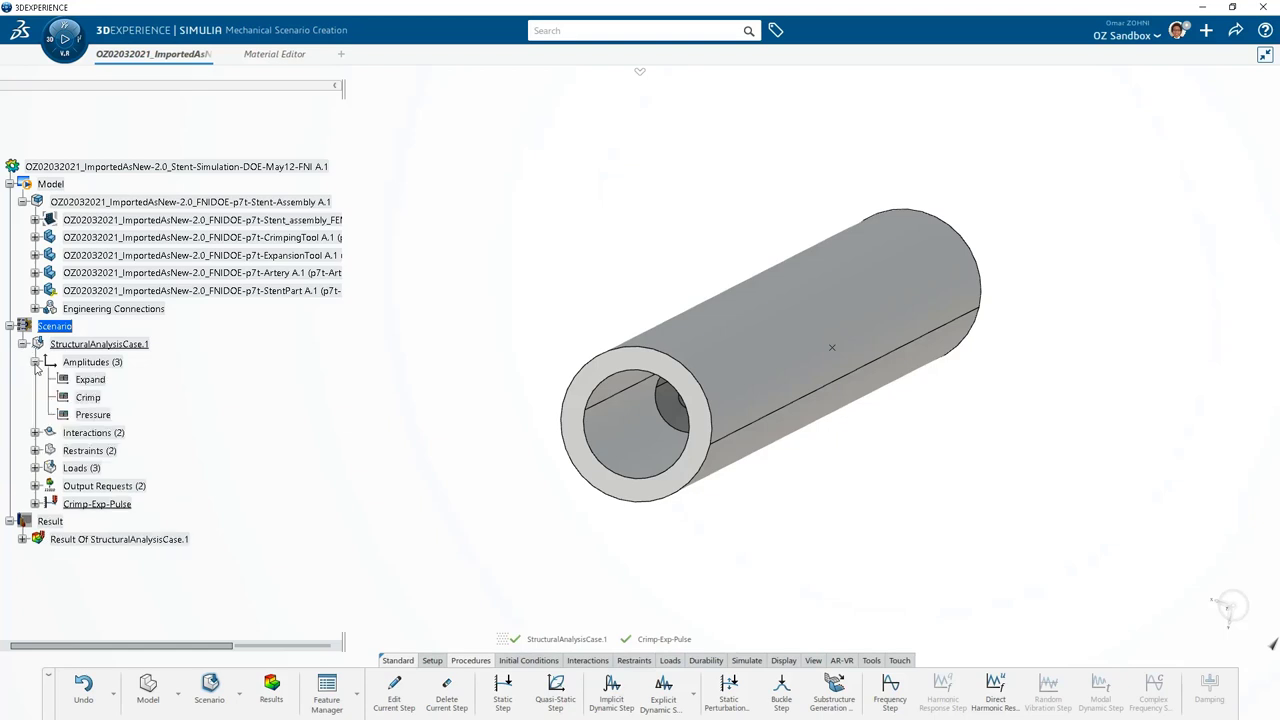
pyautogui.doubleClick(92, 414)
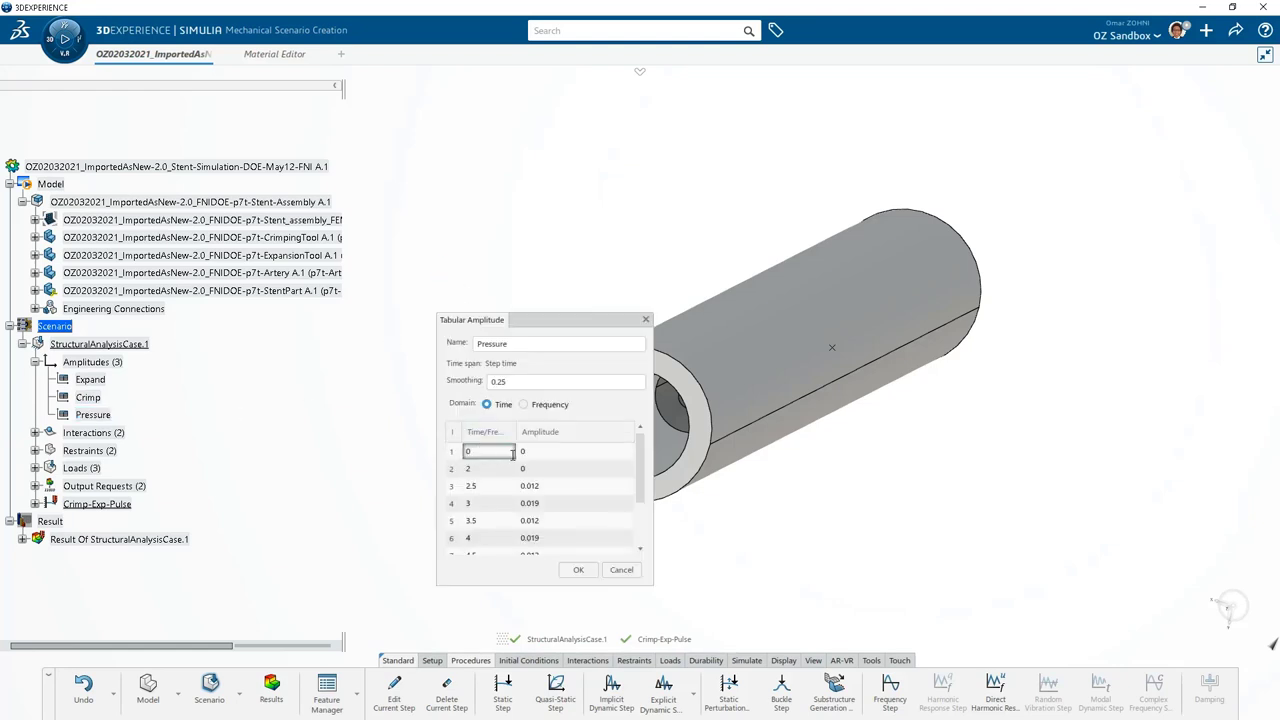
pyautogui.click(540, 468)
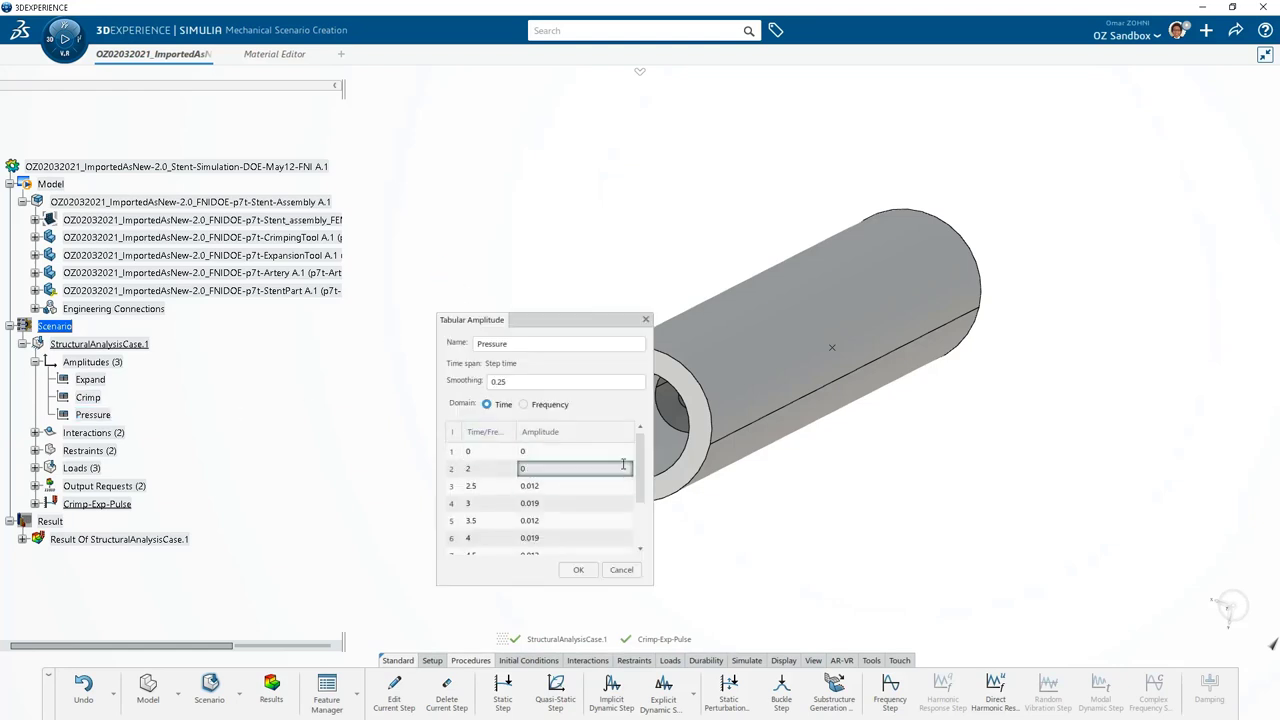
pyautogui.moveTo(643, 462)
pyautogui.mouseDown()
pyautogui.moveTo(643, 496)
pyautogui.moveTo(642, 450)
pyautogui.mouseUp()
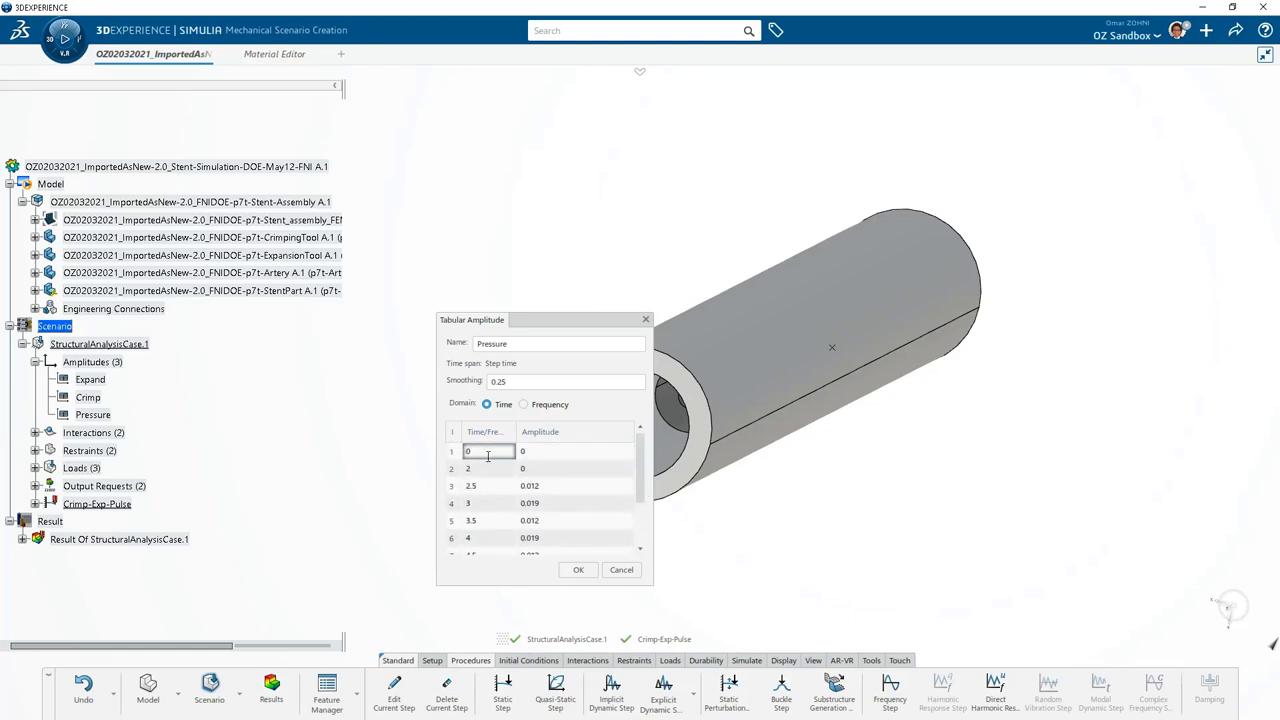
pyautogui.click(607, 573)
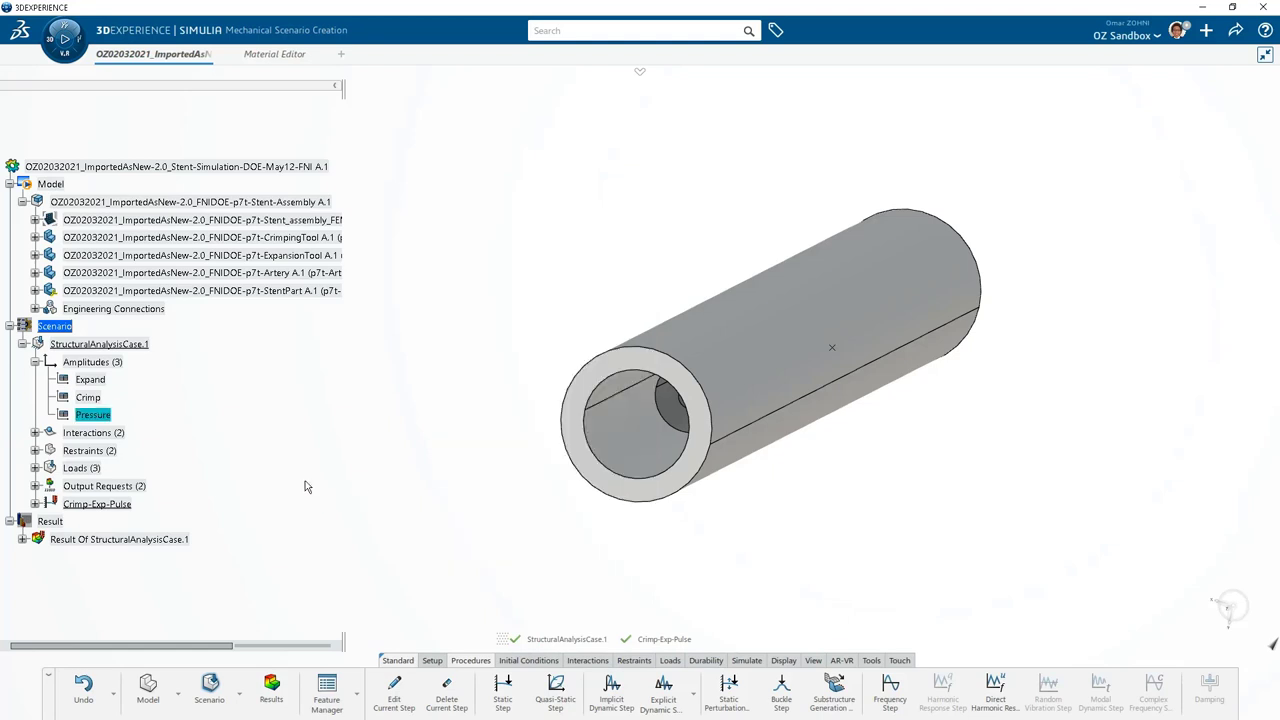
# Step: Review the time and amplitude values of the Crimp tabular amplitude and close it without changes
pyautogui.doubleClick(89, 397)
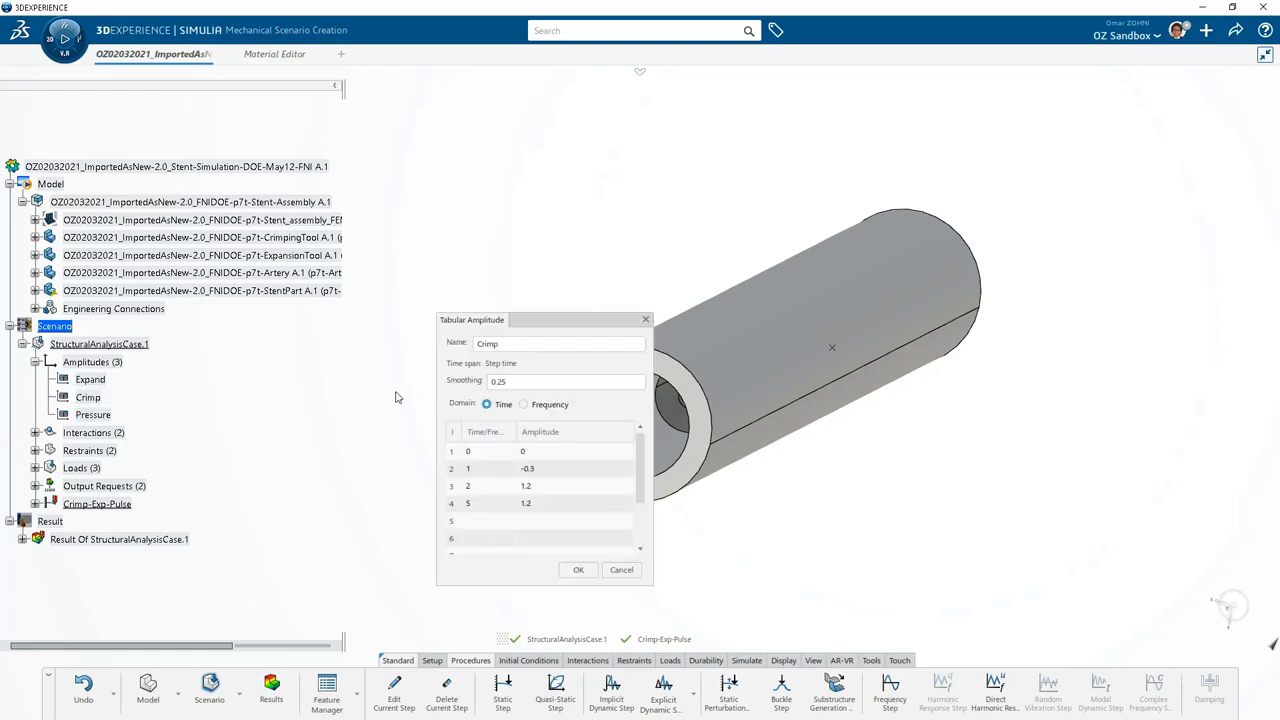
pyautogui.click(467, 451)
pyautogui.click(547, 454)
pyautogui.click(548, 469)
pyautogui.press('Escape')
# Step: Review the time and amplitude values of the Expand tabular amplitude and cancel out of it
pyautogui.doubleClick(90, 379)
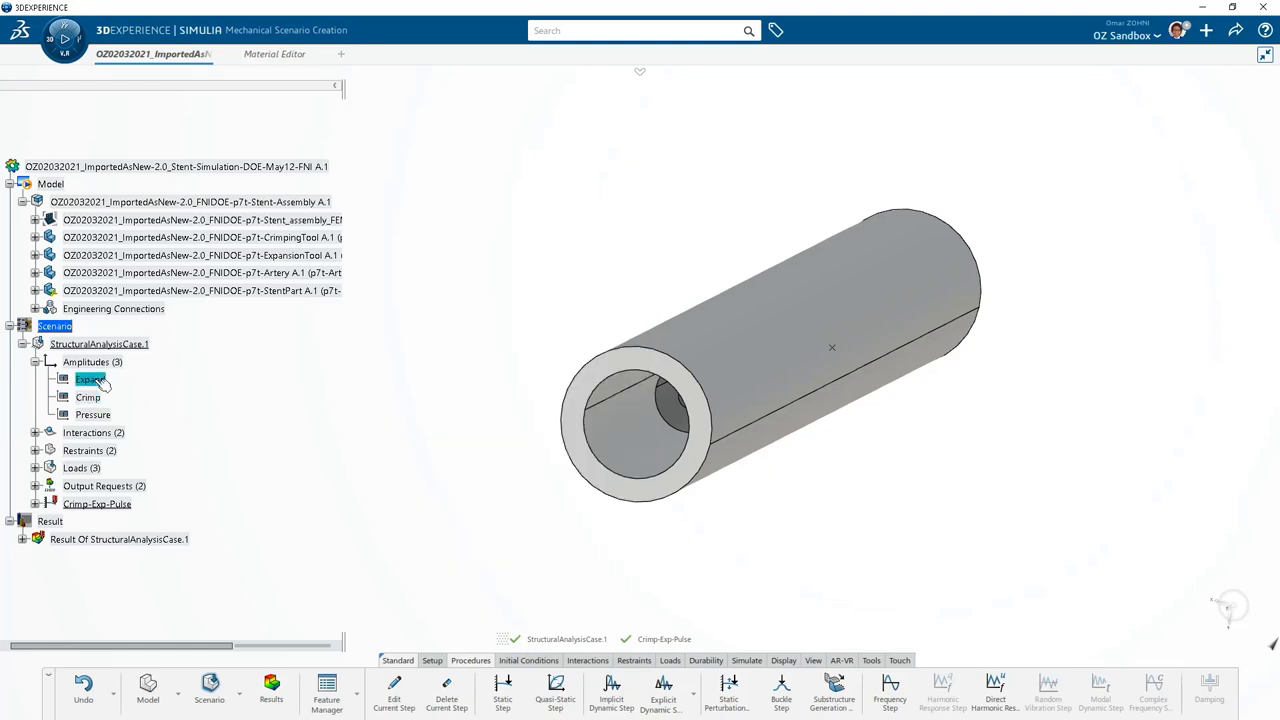
pyautogui.click(542, 468)
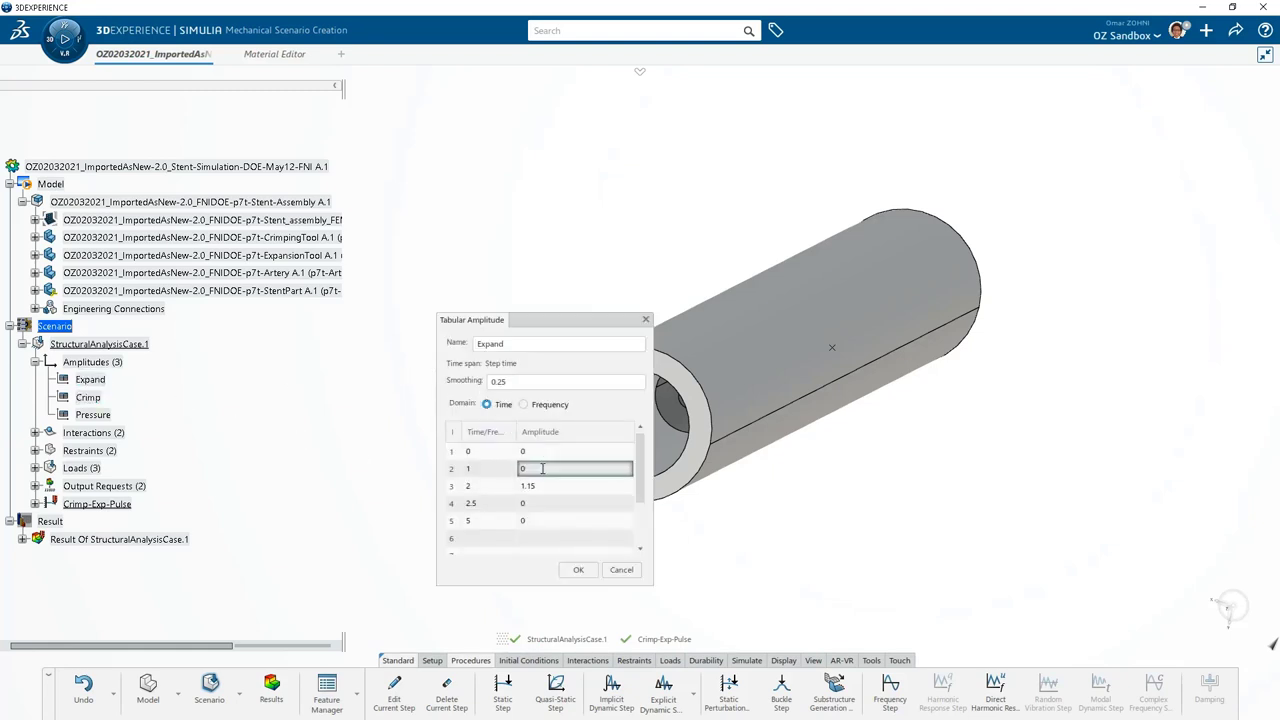
pyautogui.click(546, 485)
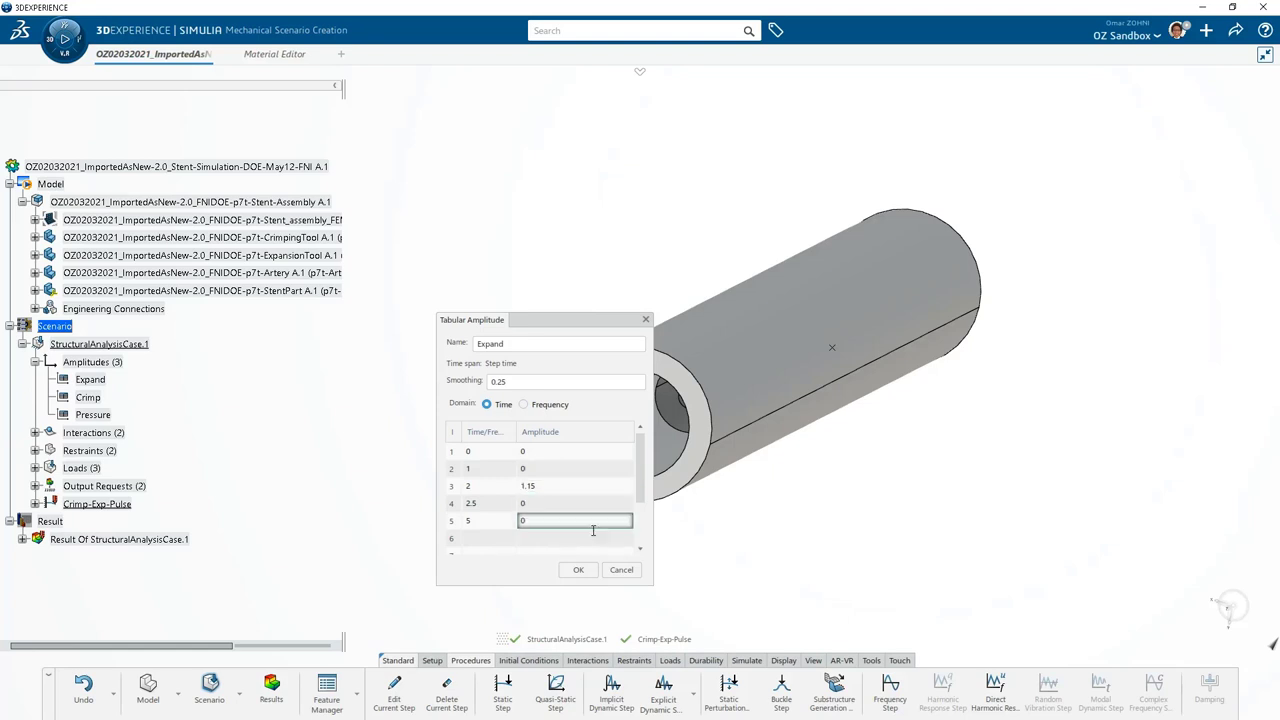
pyautogui.click(620, 572)
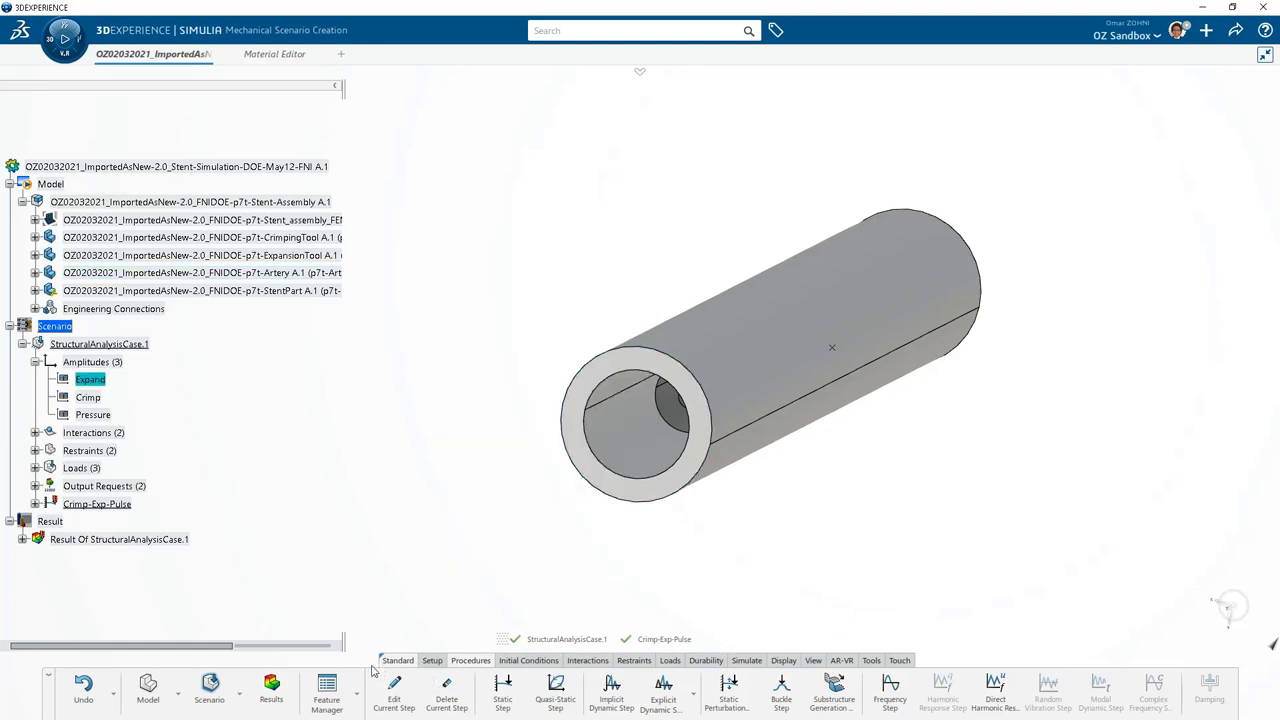
# Step: Review the General Contact definition among the scenario's interactions and leave it unchanged
pyautogui.click(35, 433)
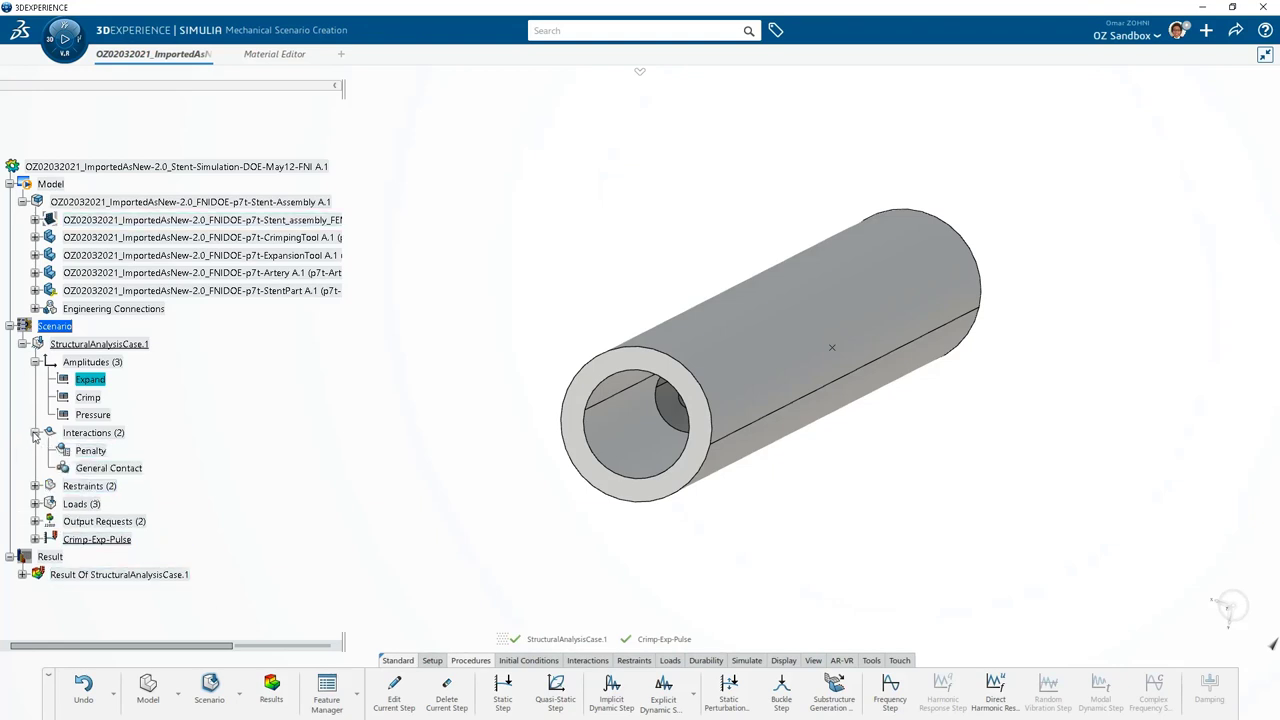
pyautogui.doubleClick(107, 470)
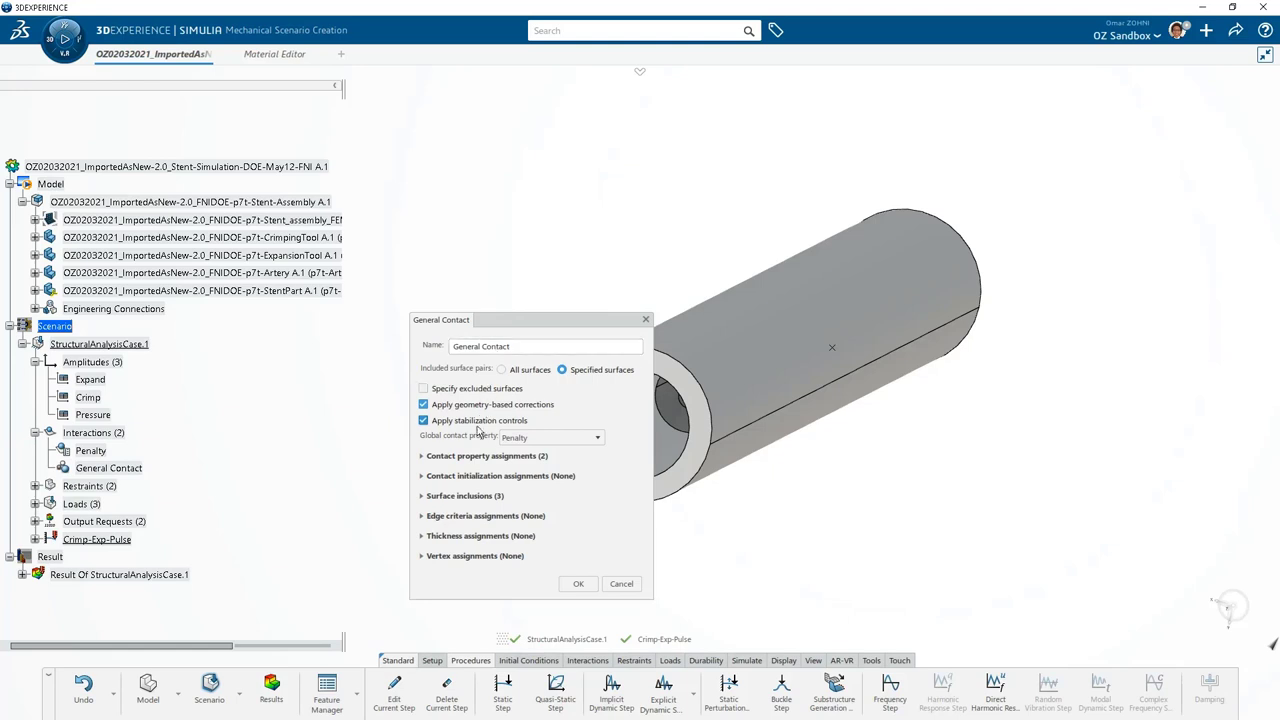
pyautogui.click(620, 583)
# Step: Review the Fix-Artery-Edges fixed displacement restraint without changes, and identify the PinStentNode restraint
pyautogui.click(36, 486)
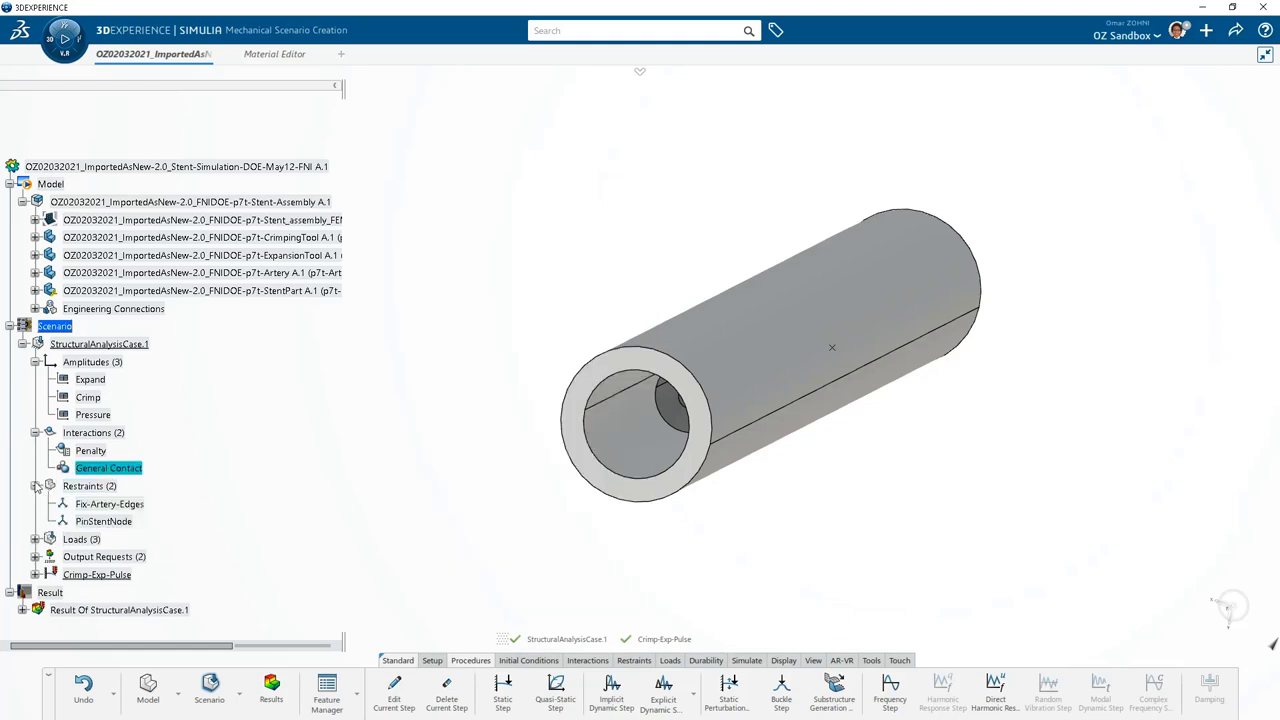
pyautogui.click(118, 505)
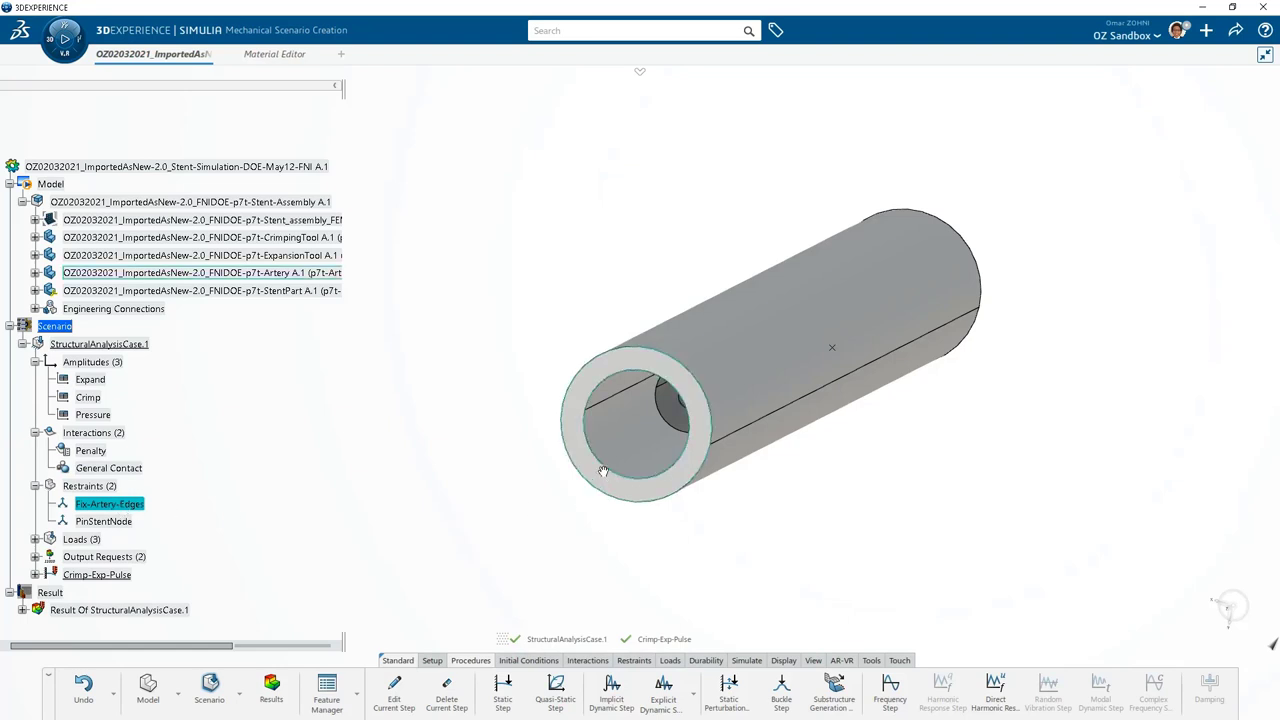
pyautogui.doubleClick(140, 506)
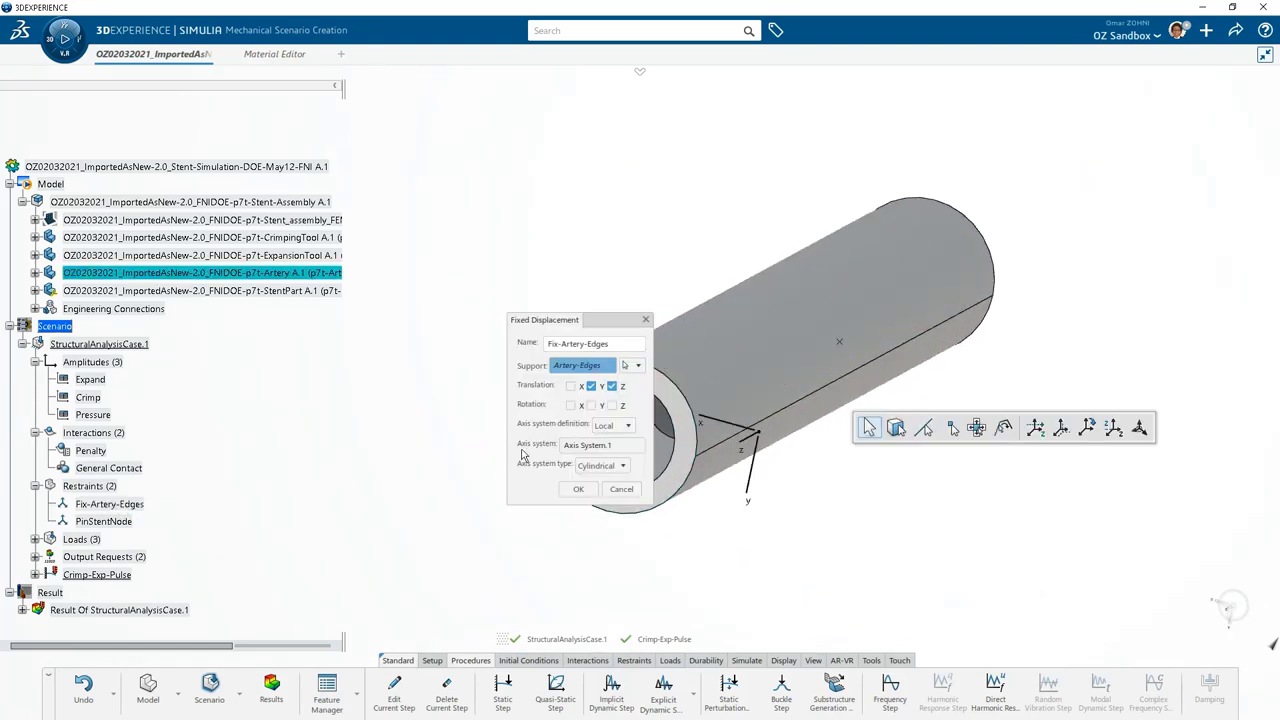
pyautogui.click(621, 490)
pyautogui.click(117, 523)
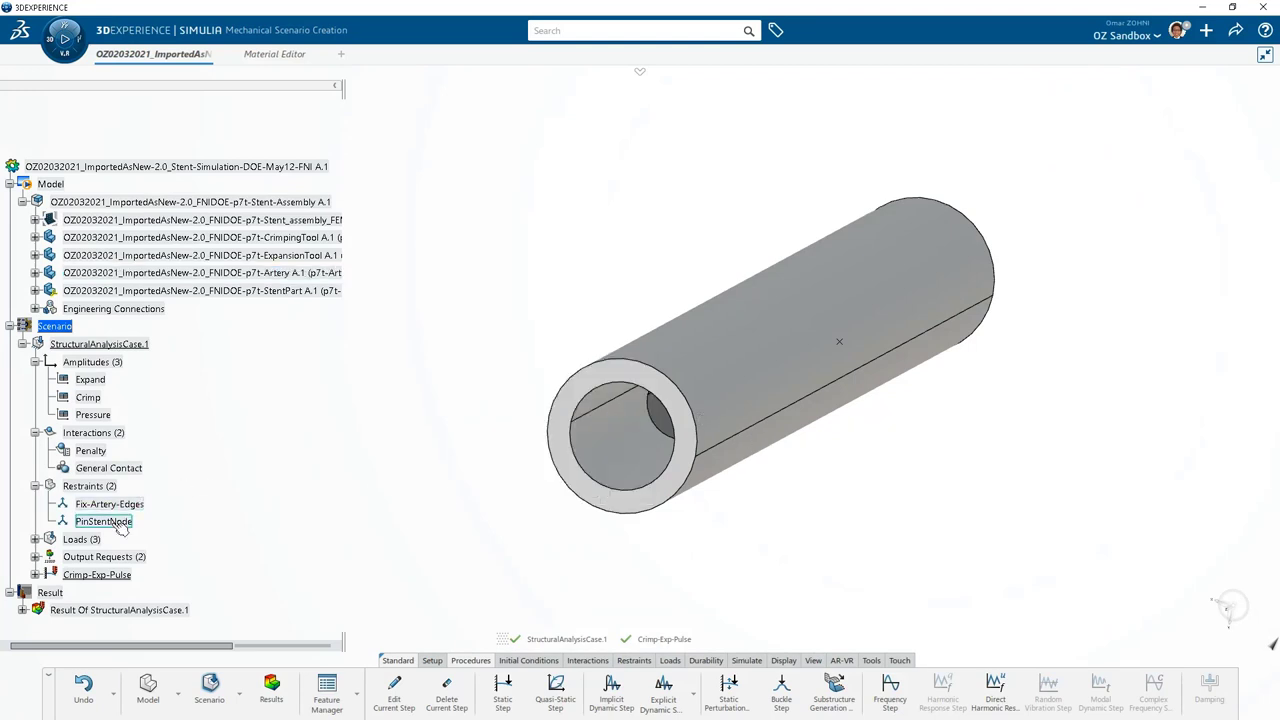
# Step: List the scenario's loads and identify the Crimping, Expand and Pressure loads
pyautogui.click(35, 539)
pyautogui.click(105, 557)
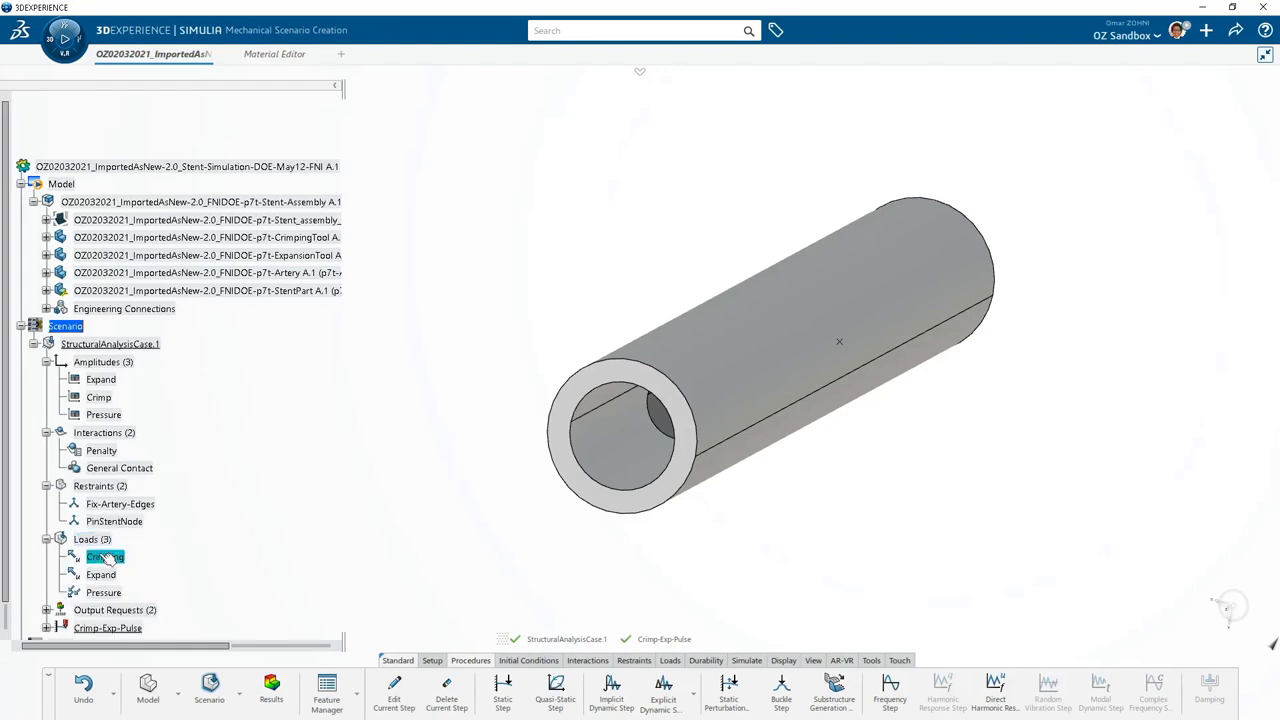
pyautogui.click(102, 574)
pyautogui.click(105, 592)
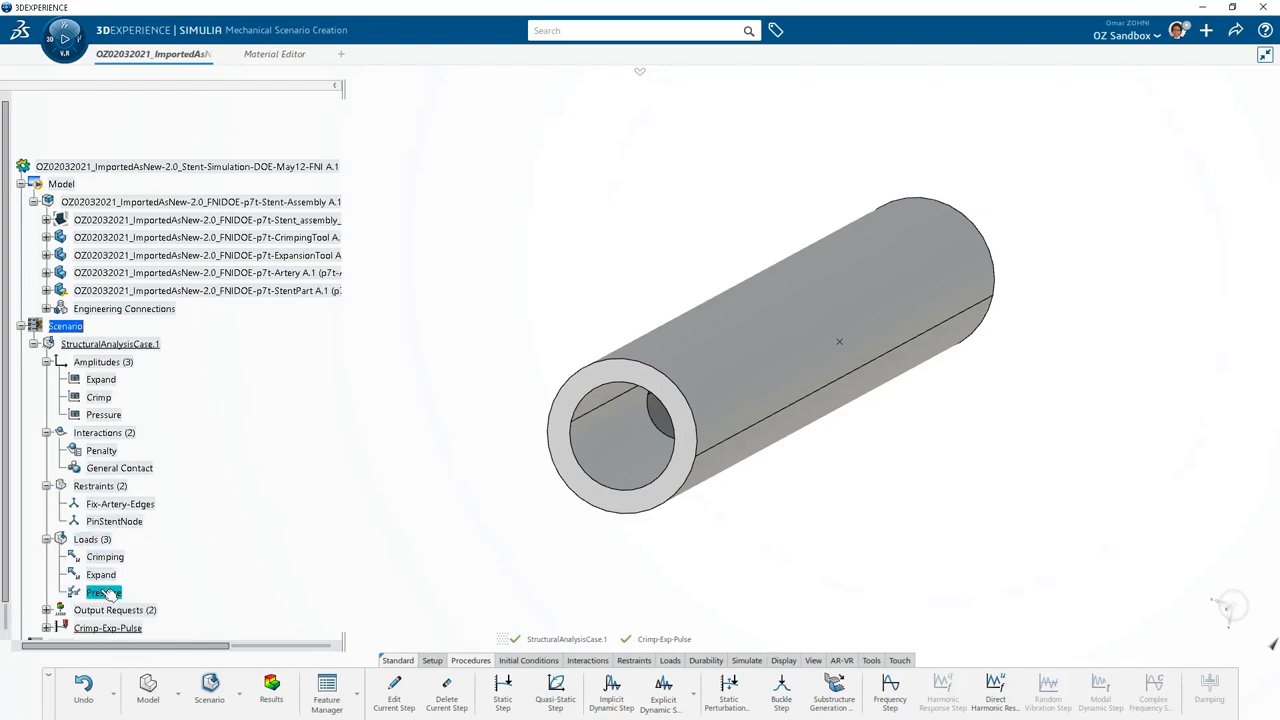
pyautogui.click(501, 547)
# Step: Switch to the assembly's mesh and hide the expansion tool and crimping tool to inspect the stent and artery meshes
pyautogui.click(178, 692)
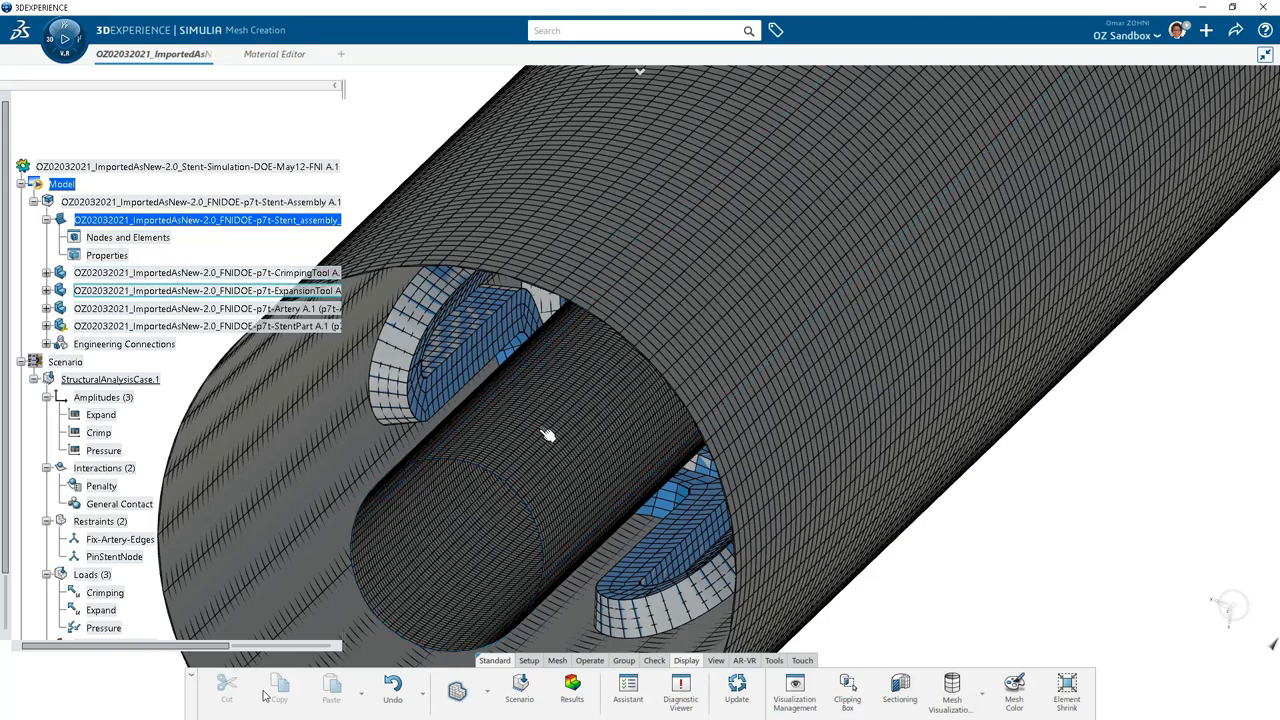
pyautogui.press('space')
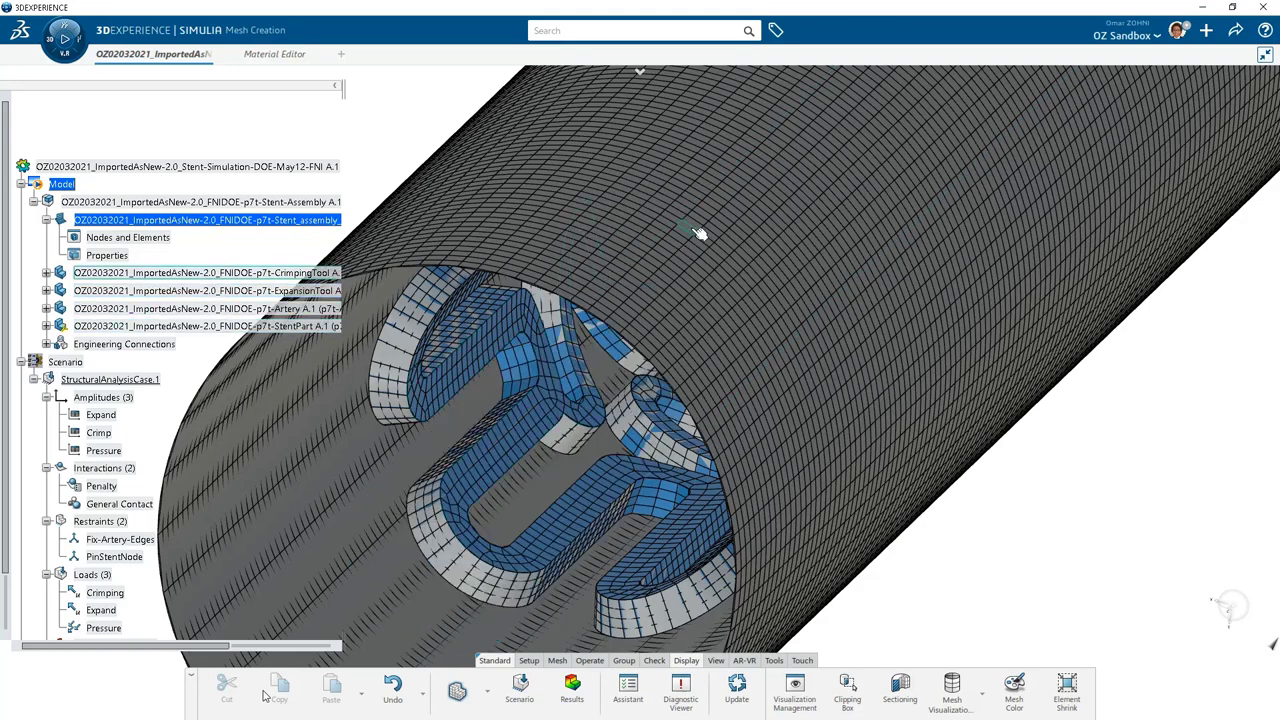
pyautogui.press('space')
pyautogui.press('space')
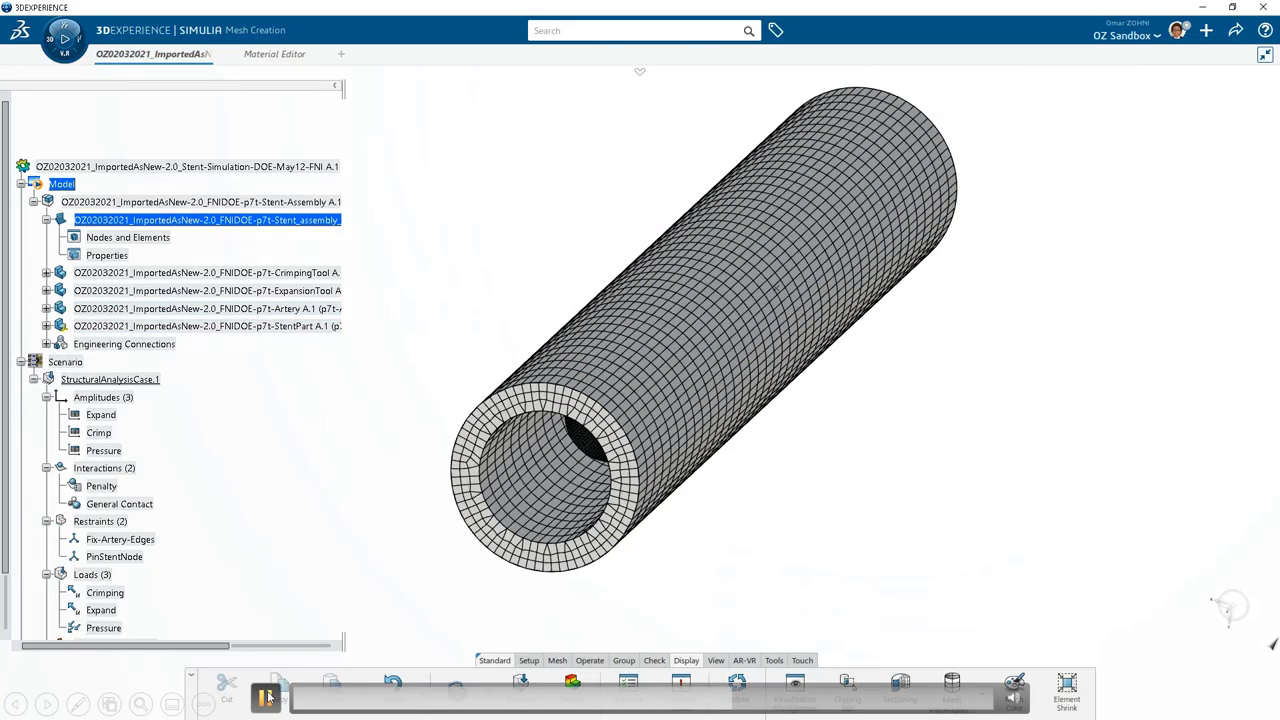
pyautogui.press('Right')
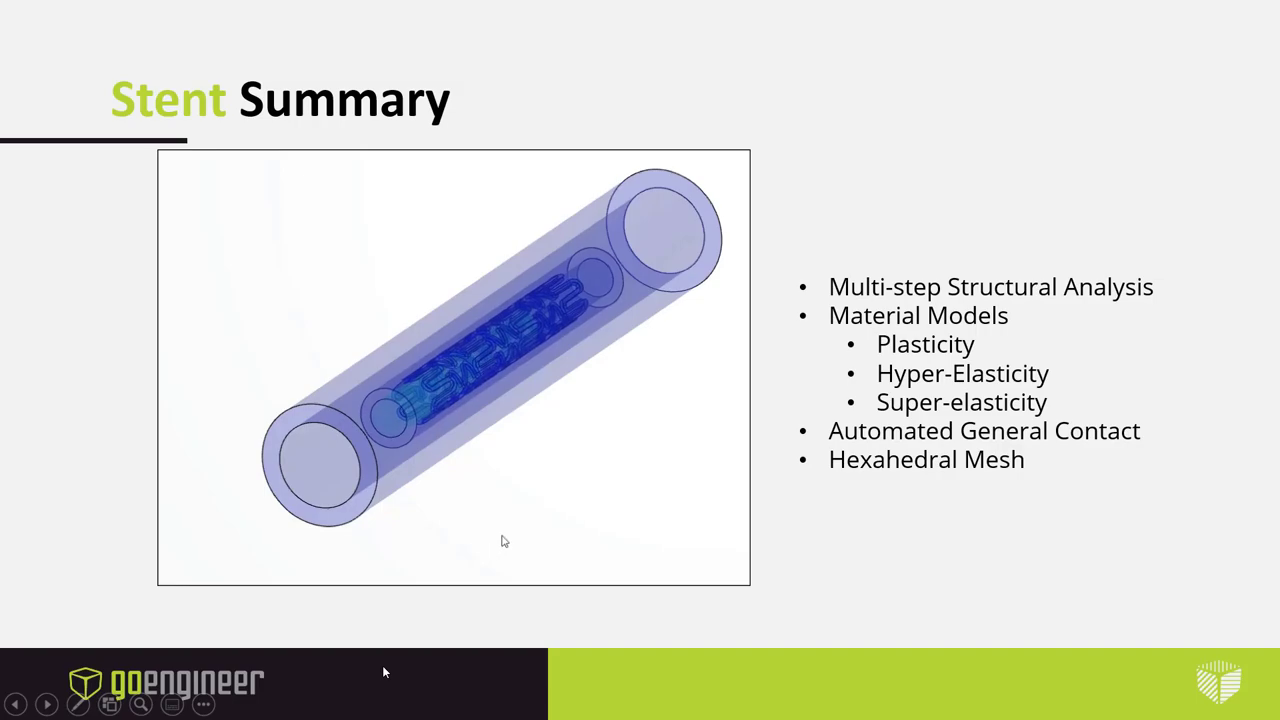
pyautogui.press('Right')
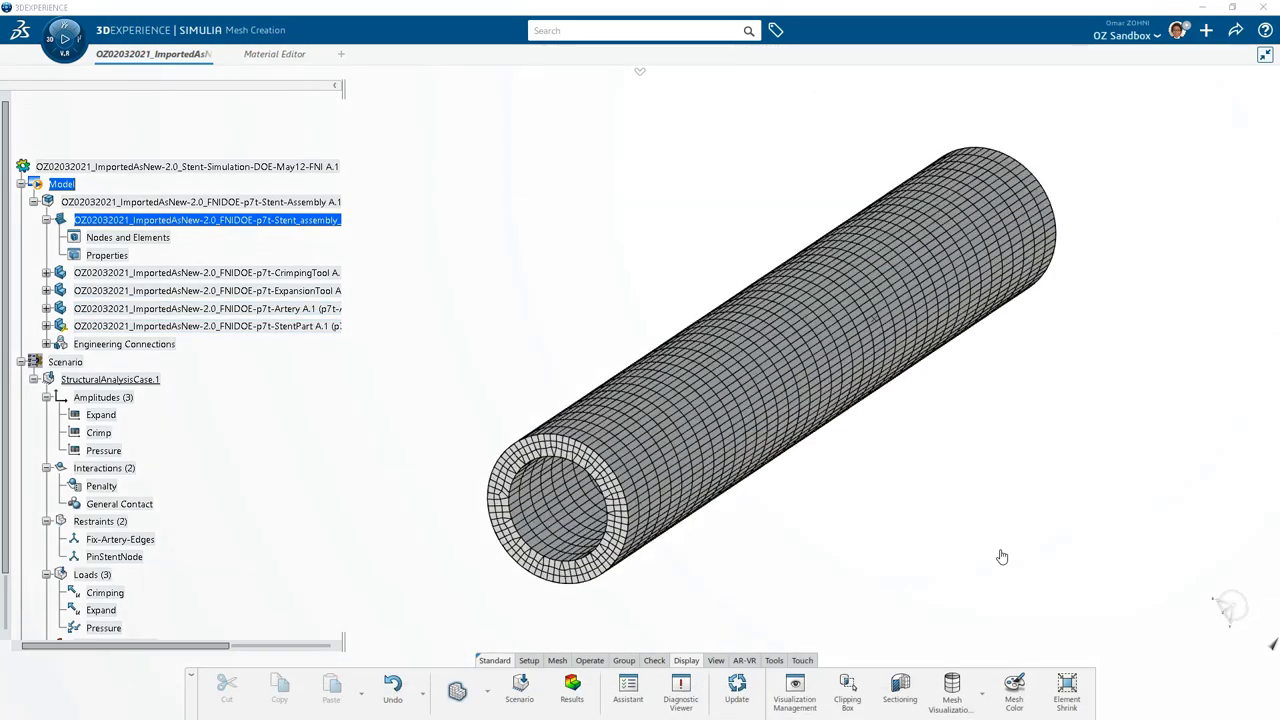
# Step: Open the show and hide options for the scenario features in Visualization Management
pyautogui.click(640, 72)
pyautogui.click(95, 143)
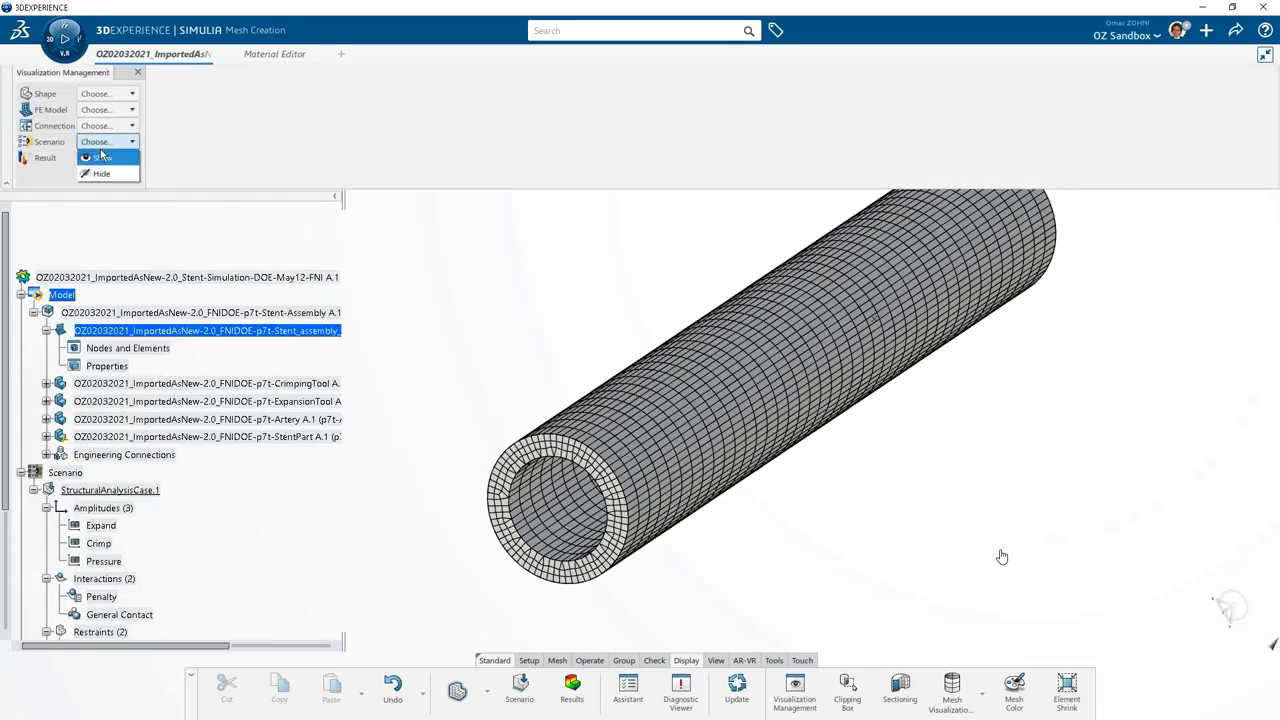
pyautogui.moveTo(525, 345); pyautogui.dragTo(575, 311, button='middle')
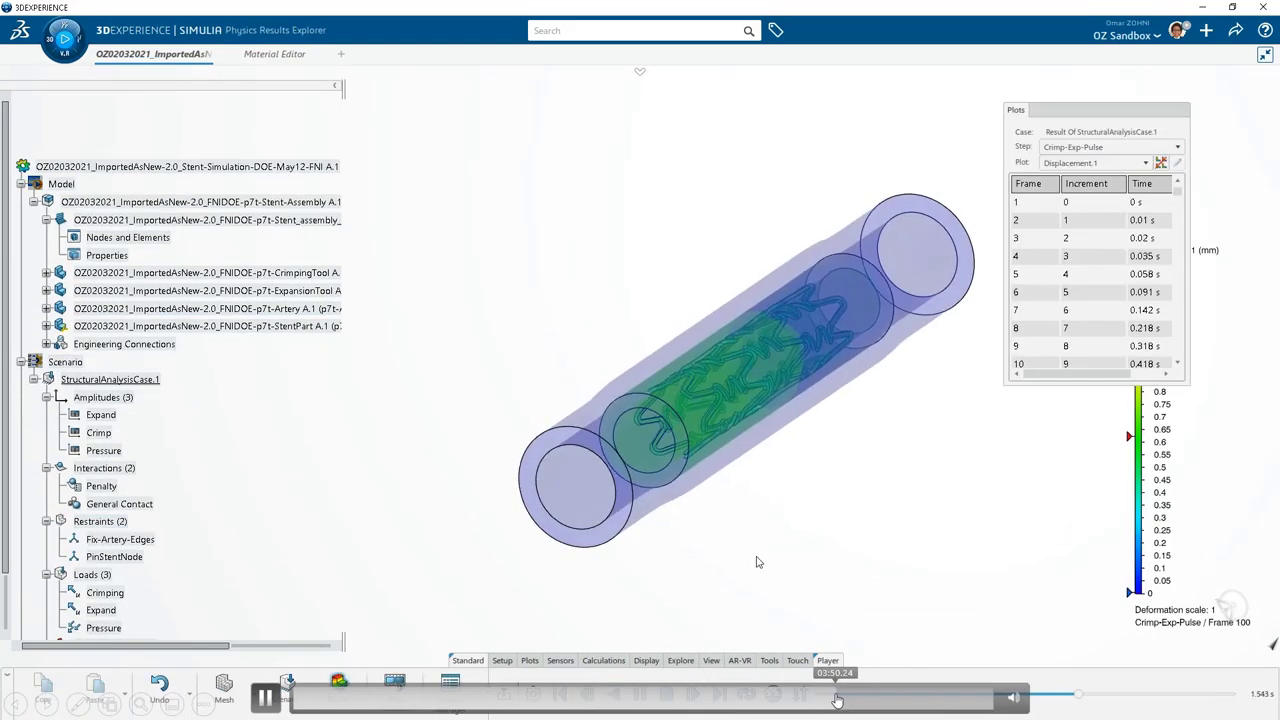
# Step: Examine the Displacement.1 animation of the Crimp-Exp-Pulse step in the results, and pause it to inspect the stent inside the artery
pyautogui.click(829, 701)
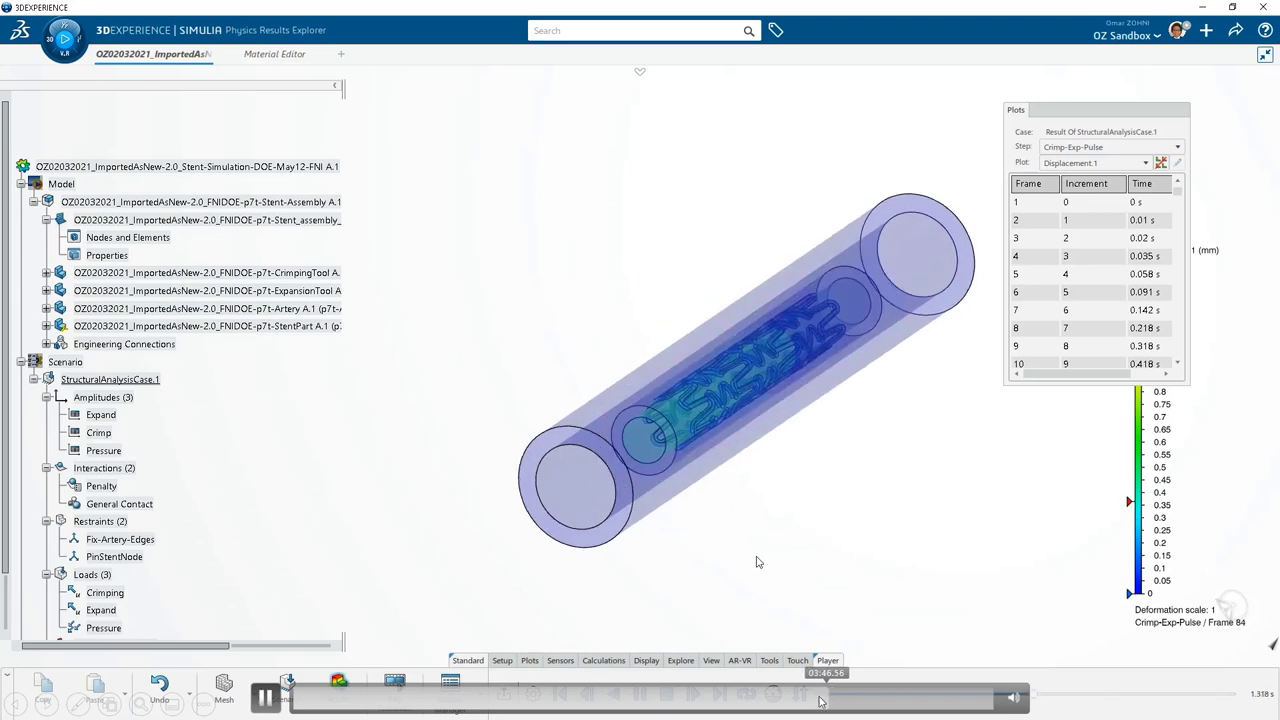
pyautogui.click(640, 694)
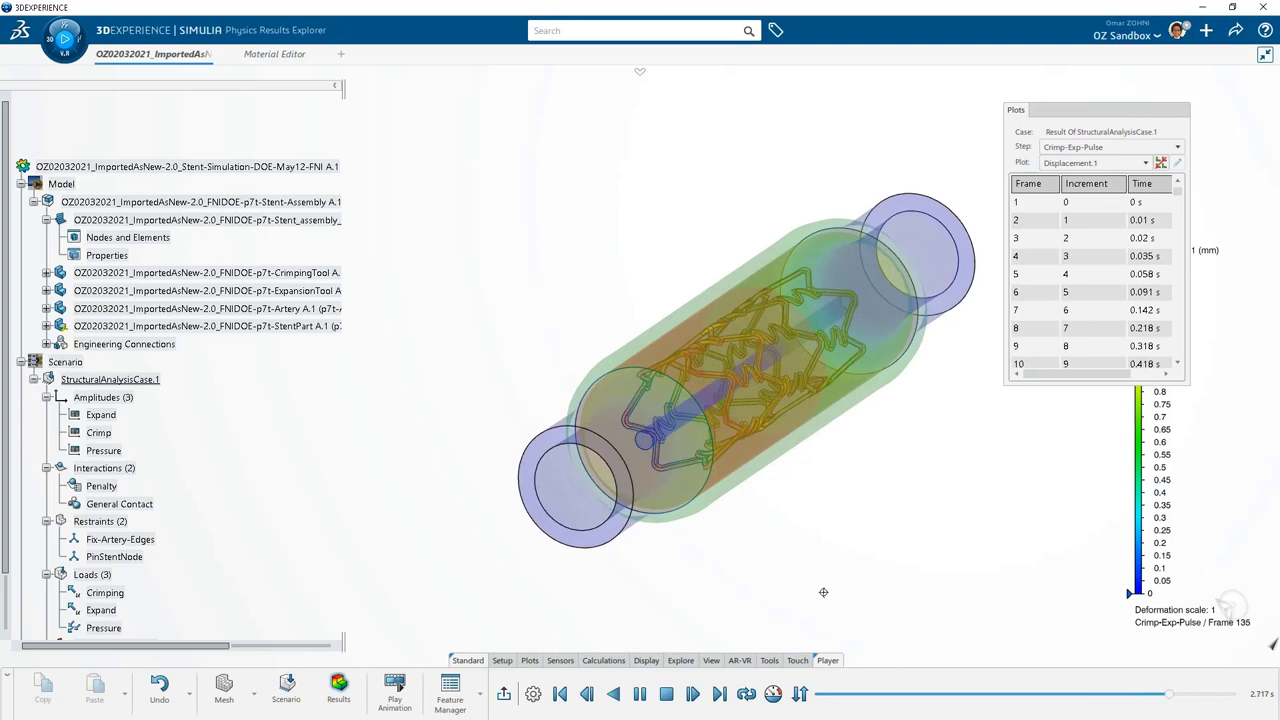
pyautogui.moveTo(823, 592)
pyautogui.mouseDown(button='middle')
pyautogui.moveTo(876, 567)
pyautogui.moveTo(834, 589)
pyautogui.mouseUp(button='middle')
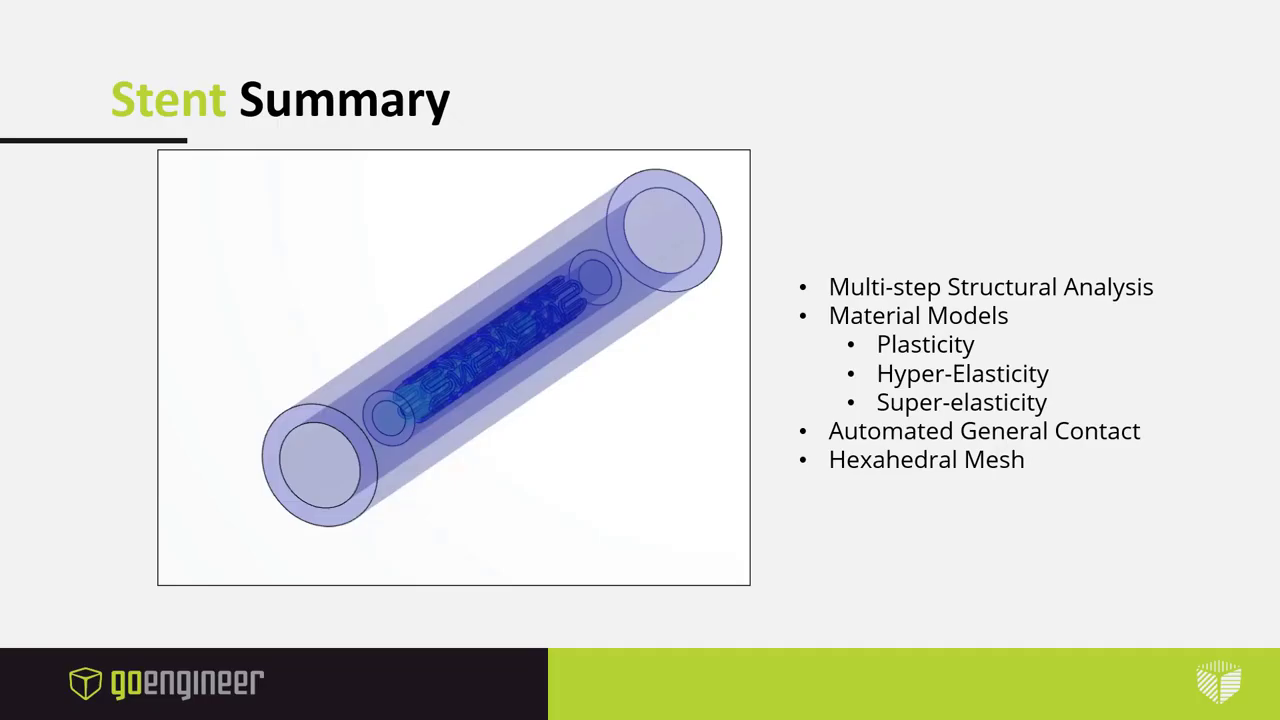